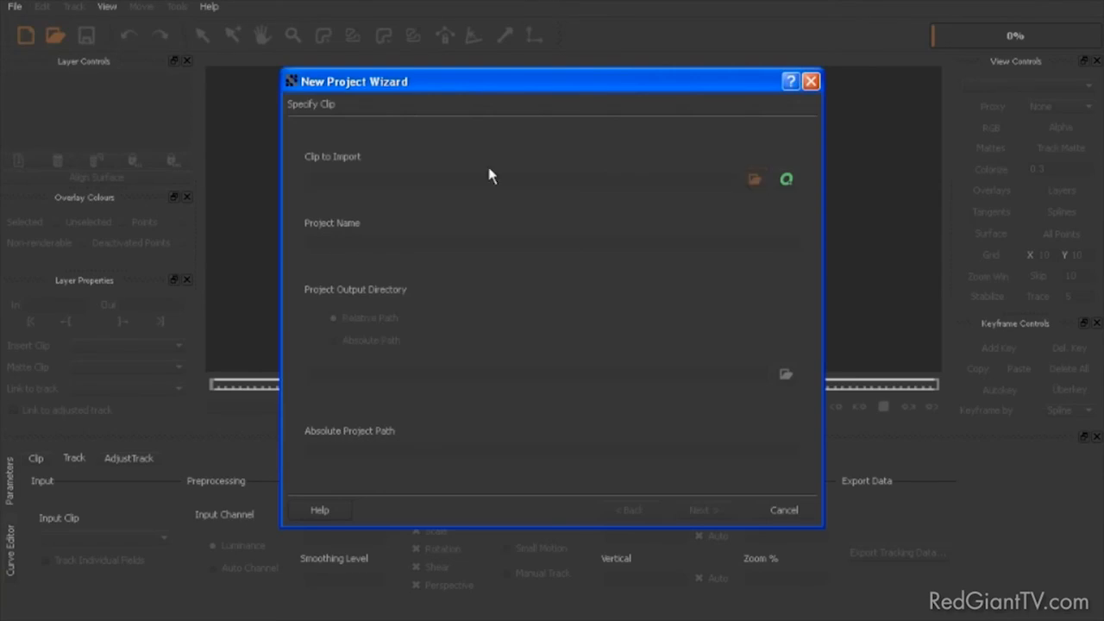
Step: Import the Porsche Ankunft Flughafen018 image sequence as the project clip and name the project Car track
{"action": "left_click", "coordinate": [754, 181]}
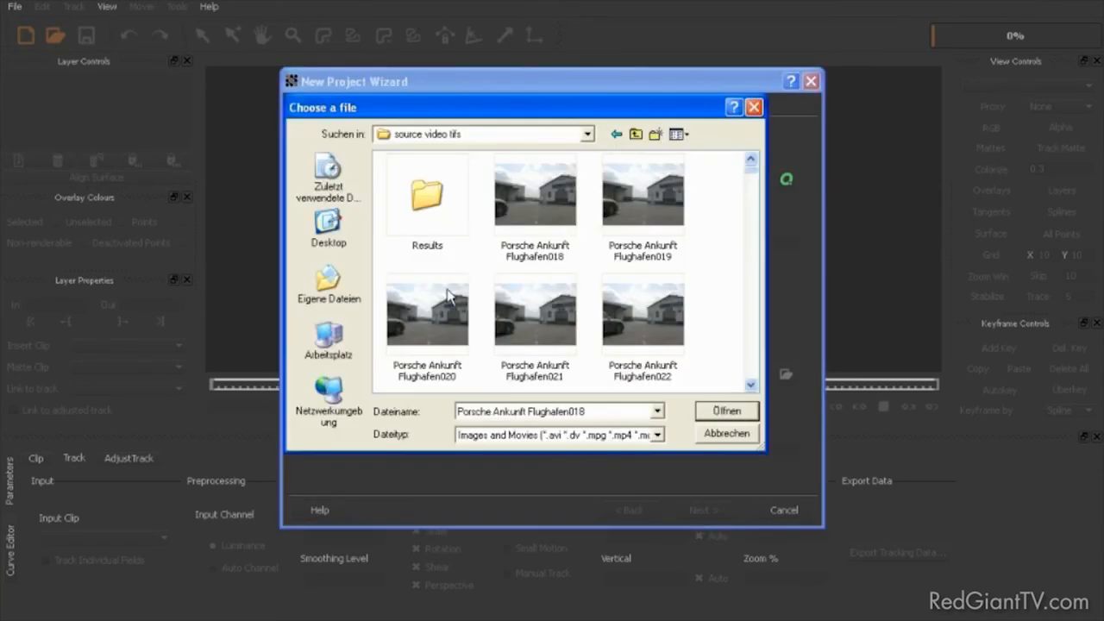
{"action": "left_click", "coordinate": [521, 207]}
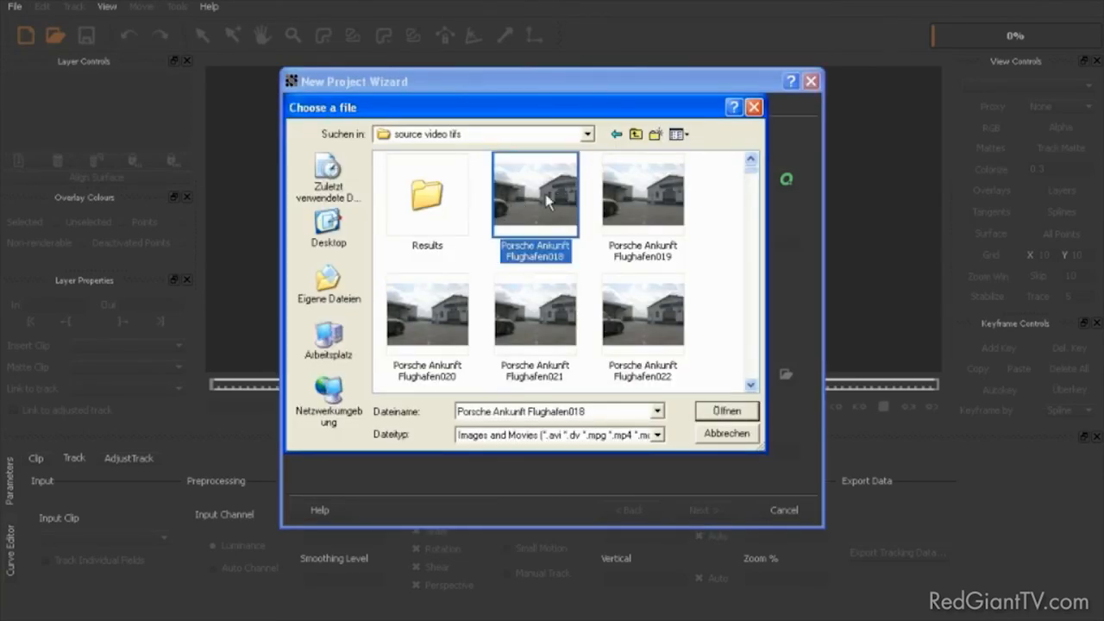
{"action": "left_click", "coordinate": [725, 416]}
{"action": "left_click_drag", "start_coordinate": [435, 243], "coordinate": [236, 228]}
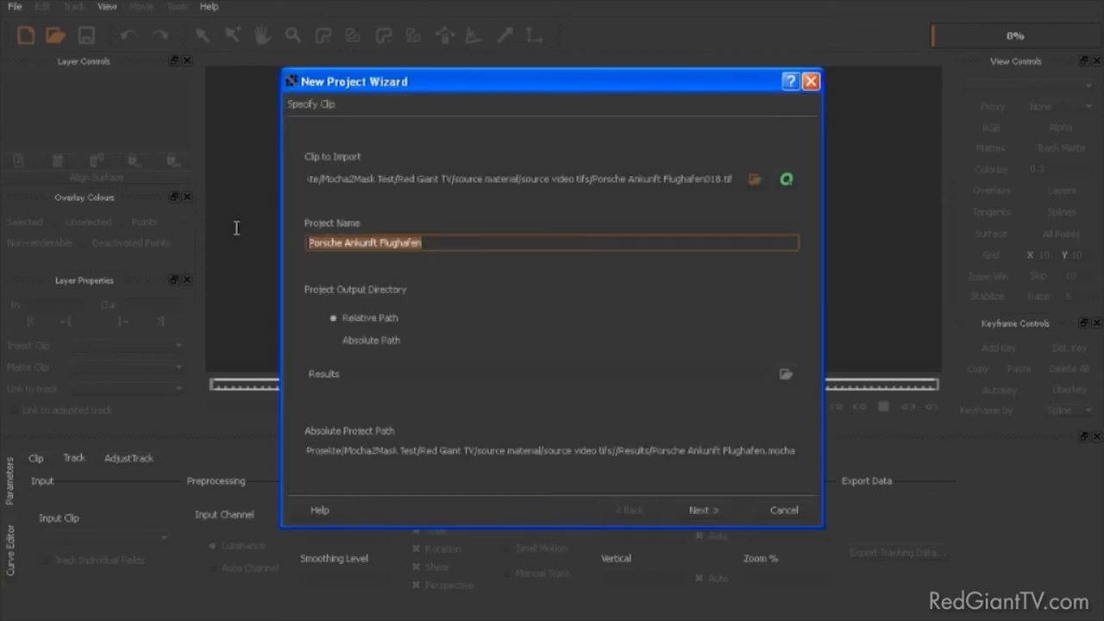
{"action": "type", "text": "Car track"}
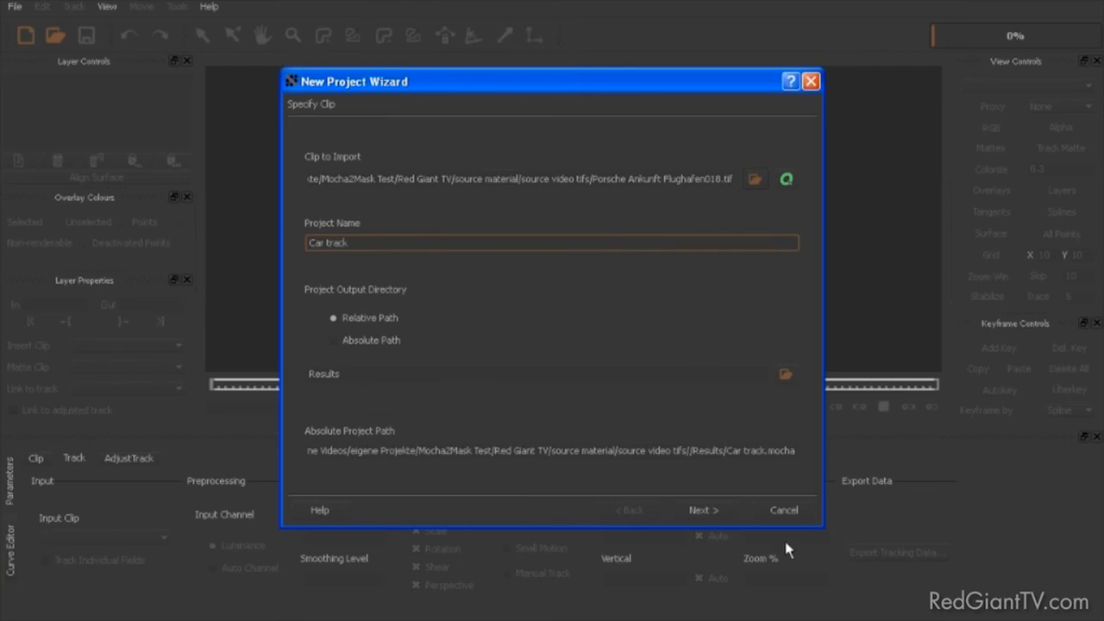
Step: Keep the full frame range of 18 to 265, set the frame rate to 25 FPS and create the project
{"action": "left_click", "coordinate": [704, 511]}
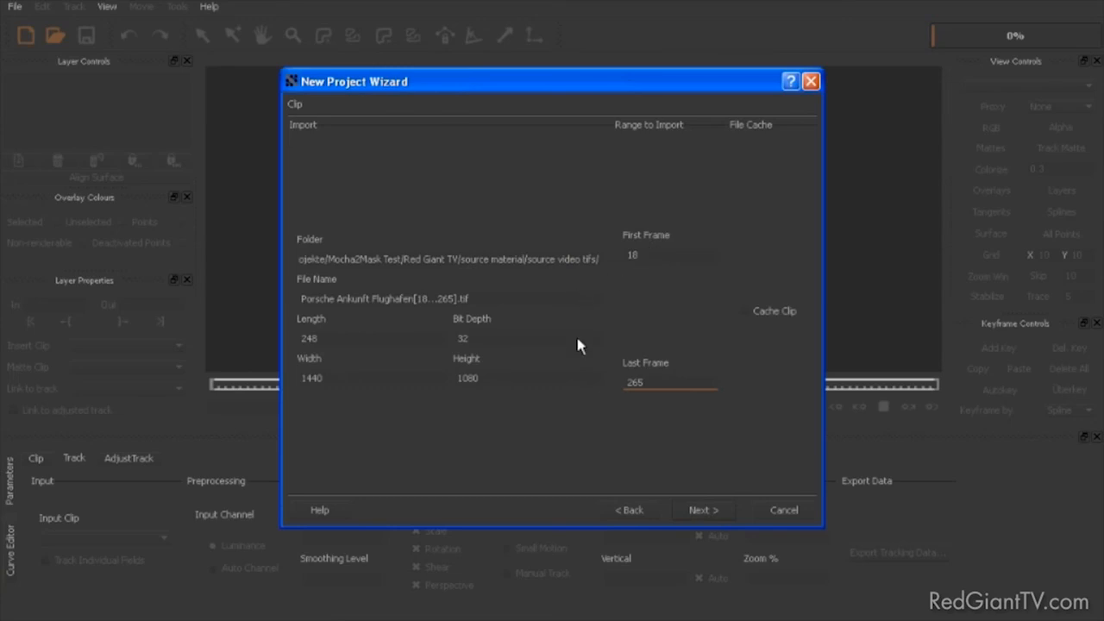
{"action": "left_click", "coordinate": [716, 512]}
{"action": "left_click", "coordinate": [686, 221]}
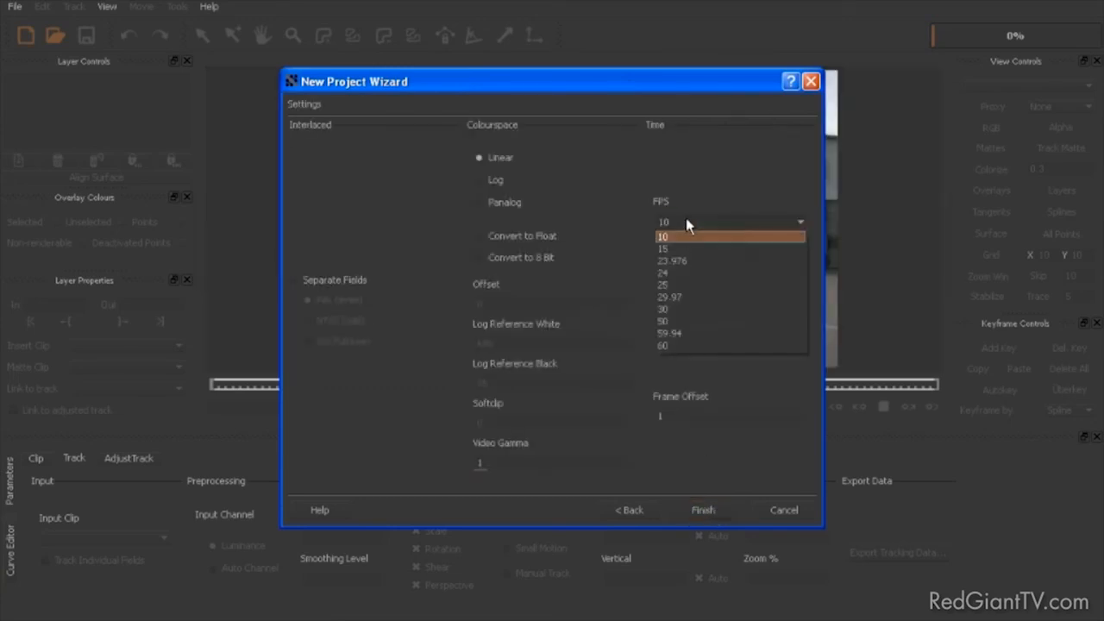
{"action": "left_click", "coordinate": [674, 286]}
{"action": "left_click", "coordinate": [694, 510]}
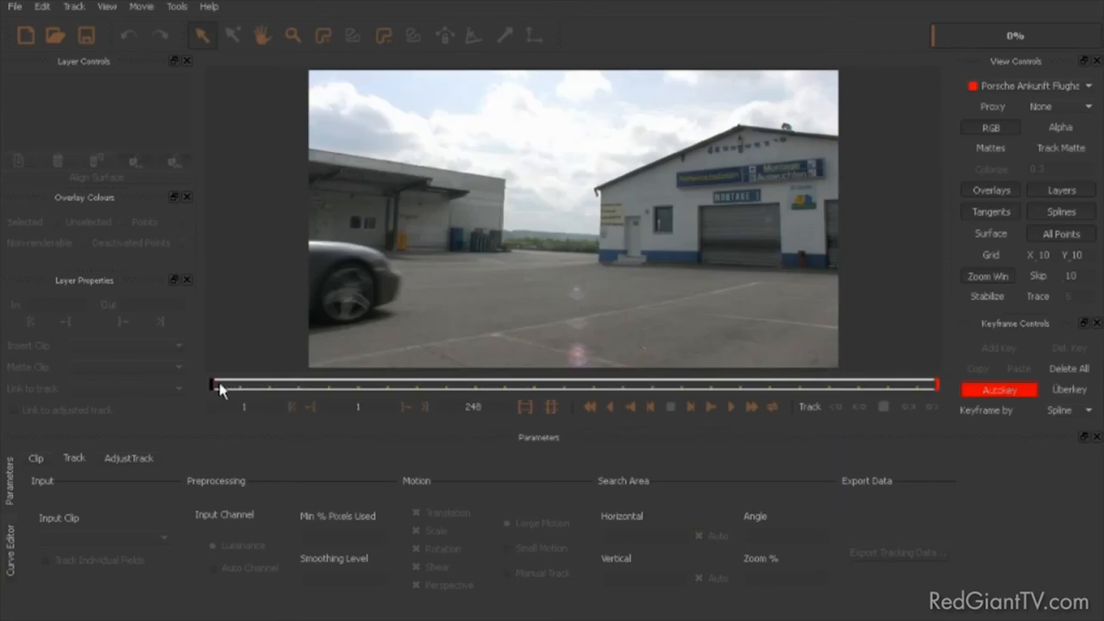
Step: Scrub through the clip and settle on frame 73, where the whole car is in view
{"action": "left_click_drag", "start_coordinate": [214, 393], "coordinate": [723, 387]}
{"action": "left_click_drag", "start_coordinate": [560, 381], "coordinate": [421, 392]}
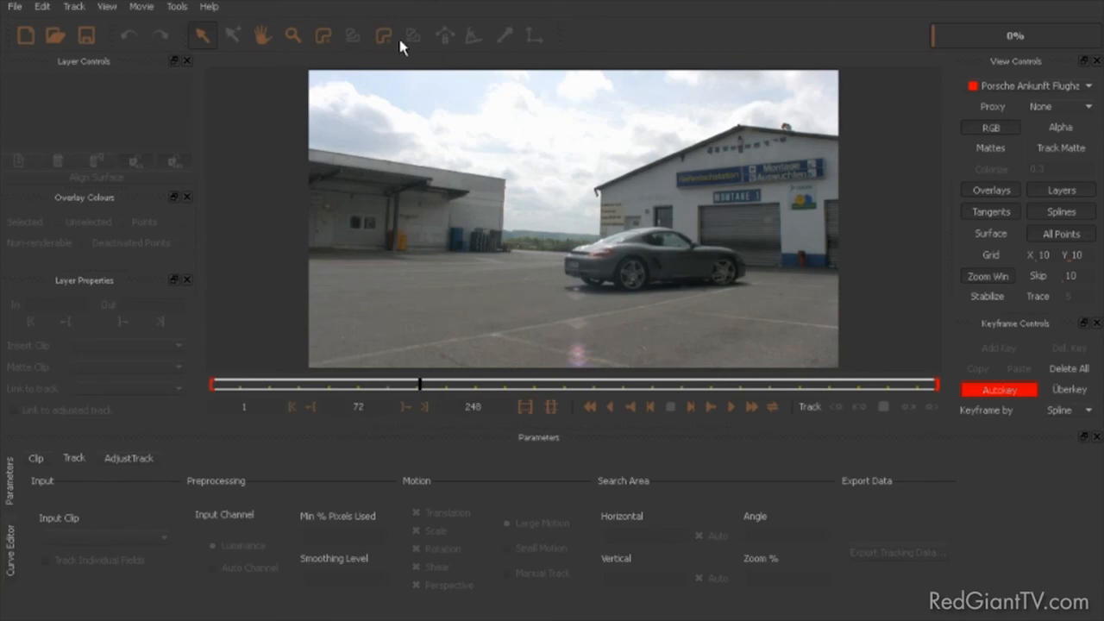
{"action": "left_click", "coordinate": [323, 38]}
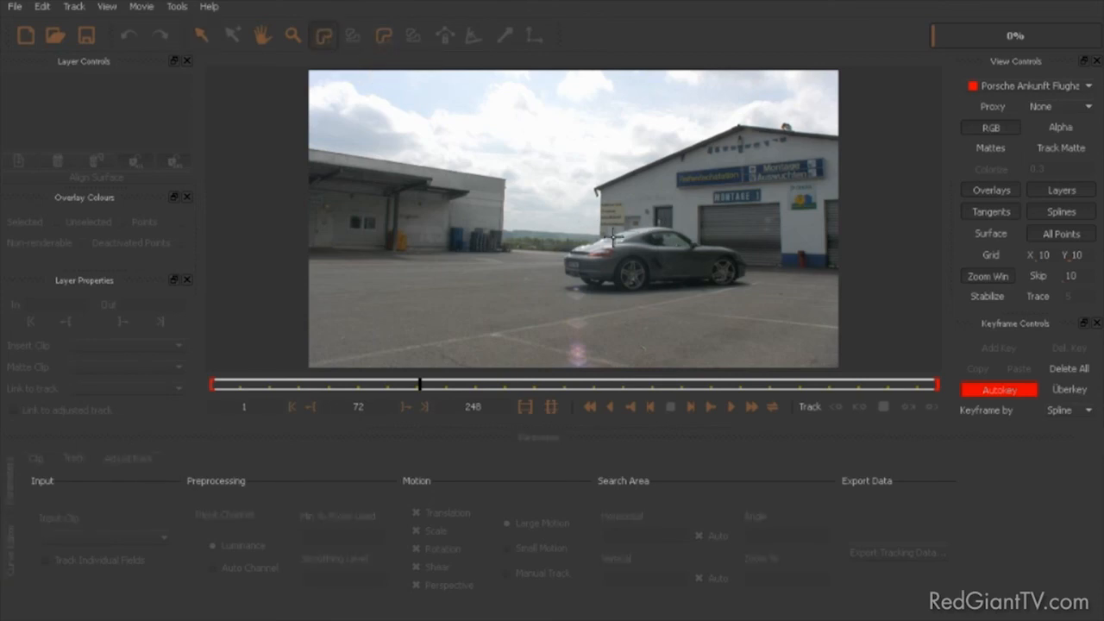
{"action": "left_click", "coordinate": [291, 37]}
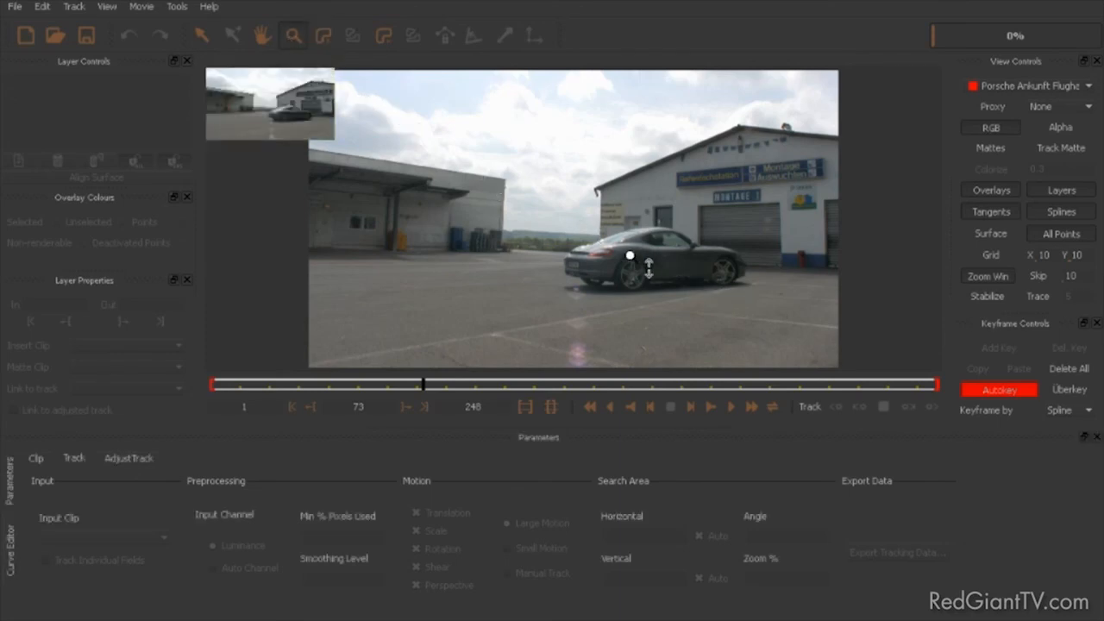
{"action": "left_click_drag", "start_coordinate": [656, 269], "coordinate": [642, 115]}
{"action": "left_click_drag", "start_coordinate": [658, 246], "coordinate": [674, 99]}
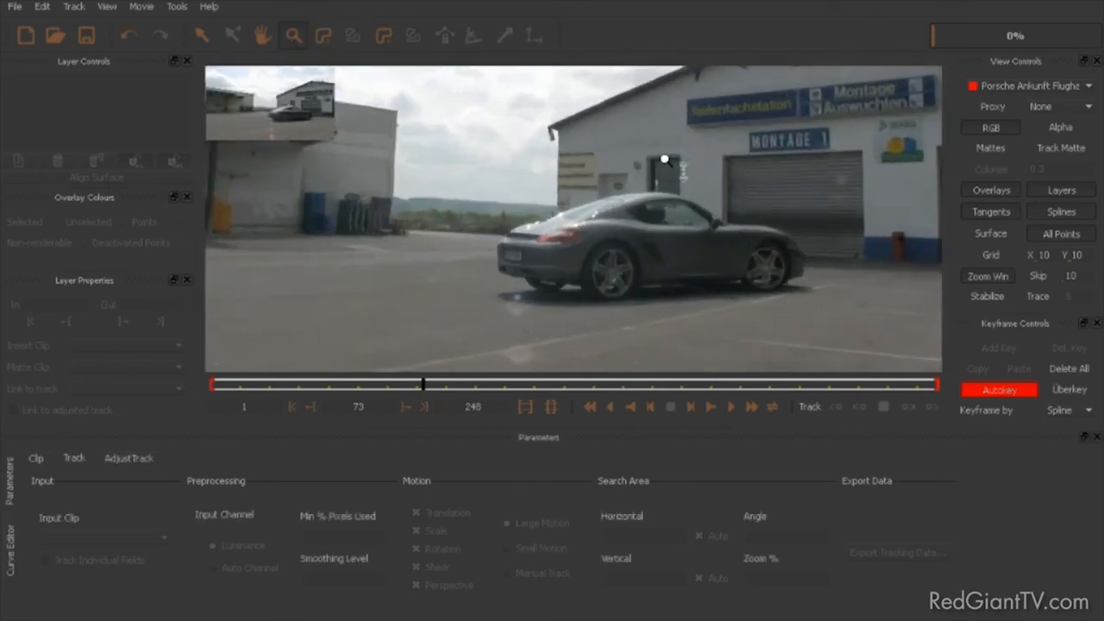
{"action": "left_click_drag", "start_coordinate": [697, 186], "coordinate": [680, 95]}
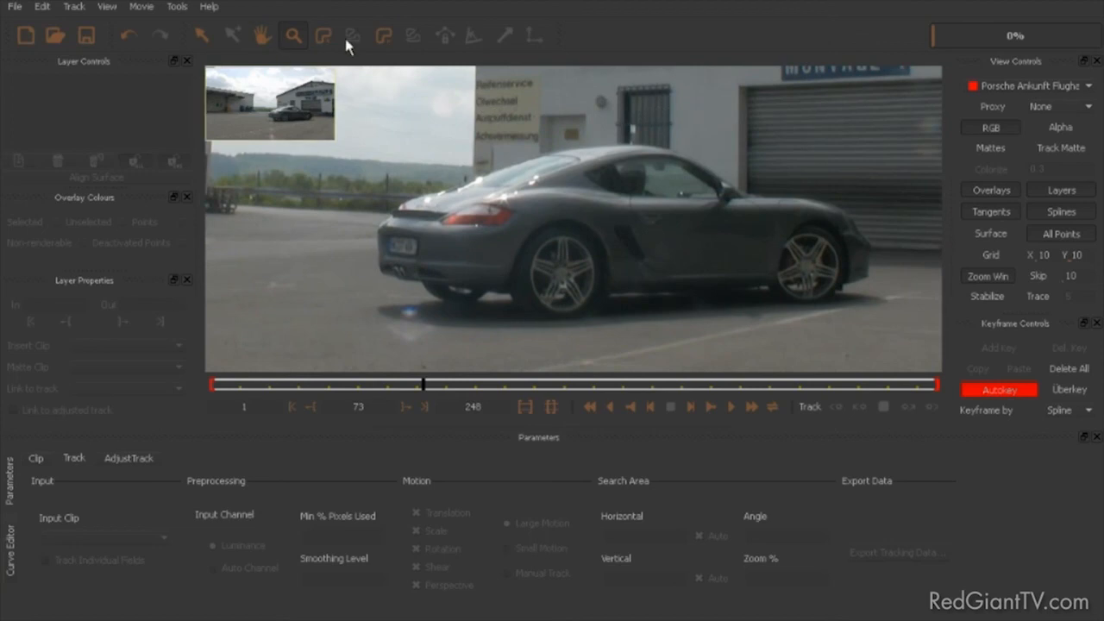
Step: Draw a closed spline around the car's outline, from the rear window over roof and hood, under the wheels and back to the trunk
{"action": "left_click", "coordinate": [326, 38]}
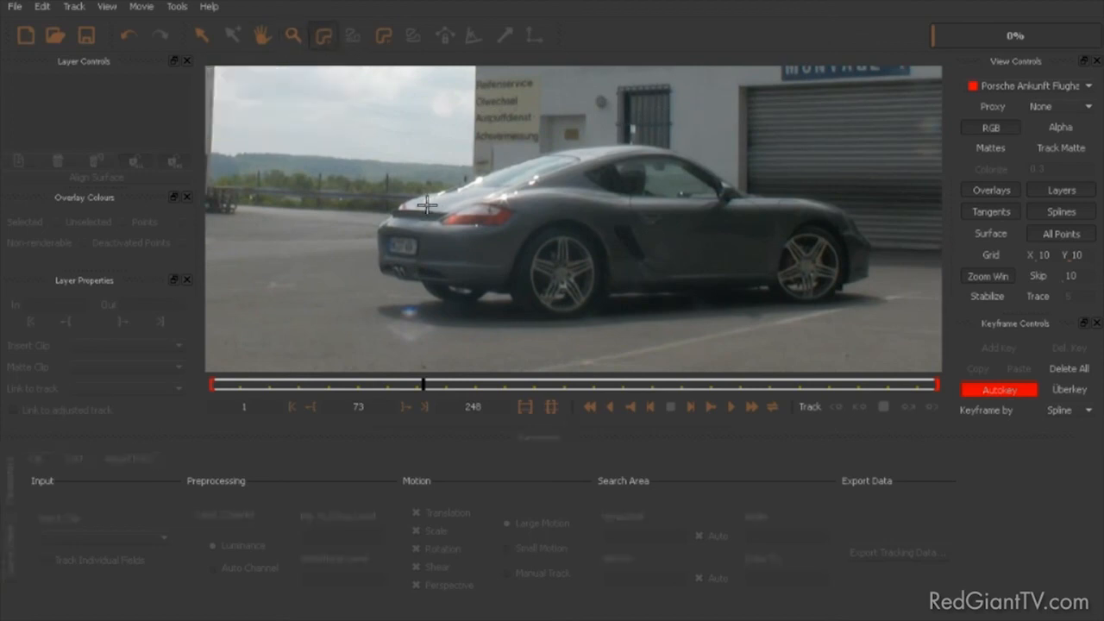
{"action": "left_click", "coordinate": [452, 188]}
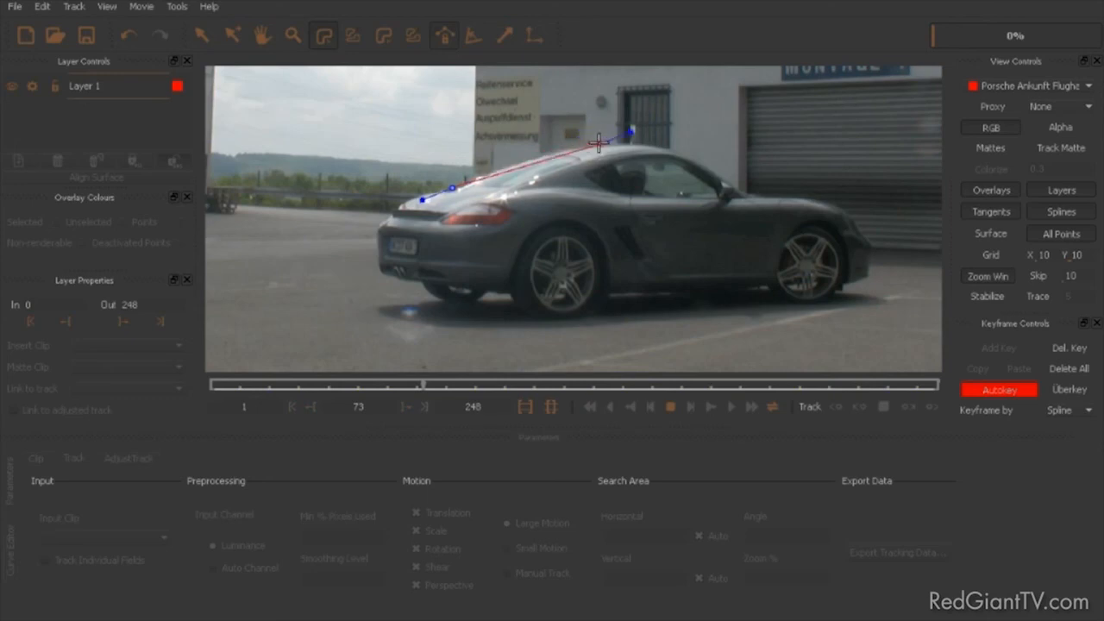
{"action": "left_click", "coordinate": [557, 147]}
{"action": "left_click", "coordinate": [645, 139]}
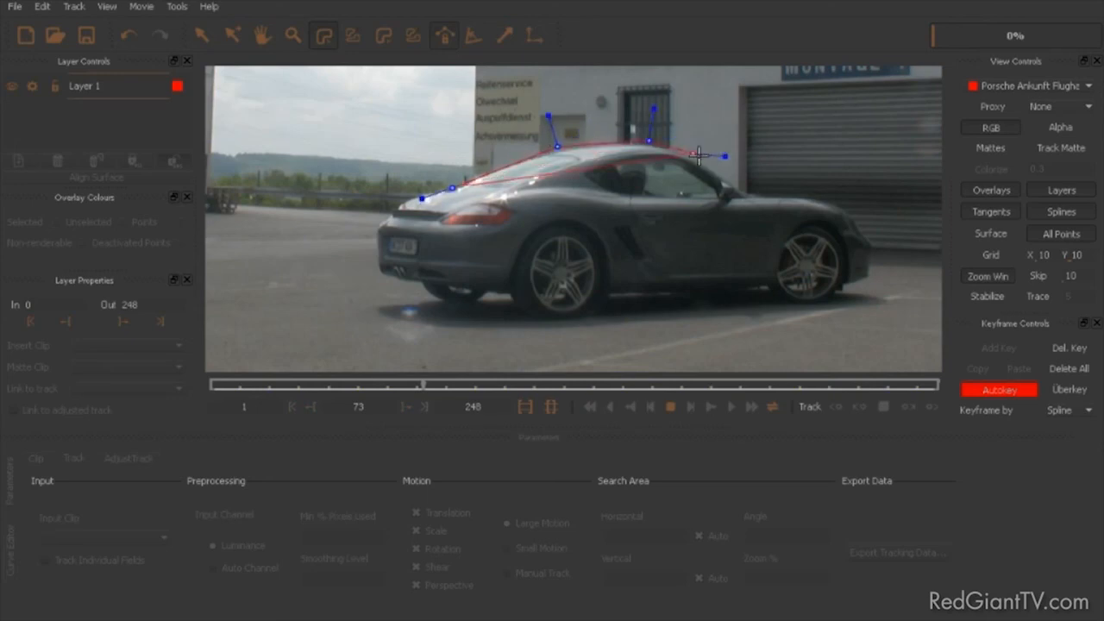
{"action": "left_click", "coordinate": [738, 184]}
{"action": "left_click", "coordinate": [768, 197]}
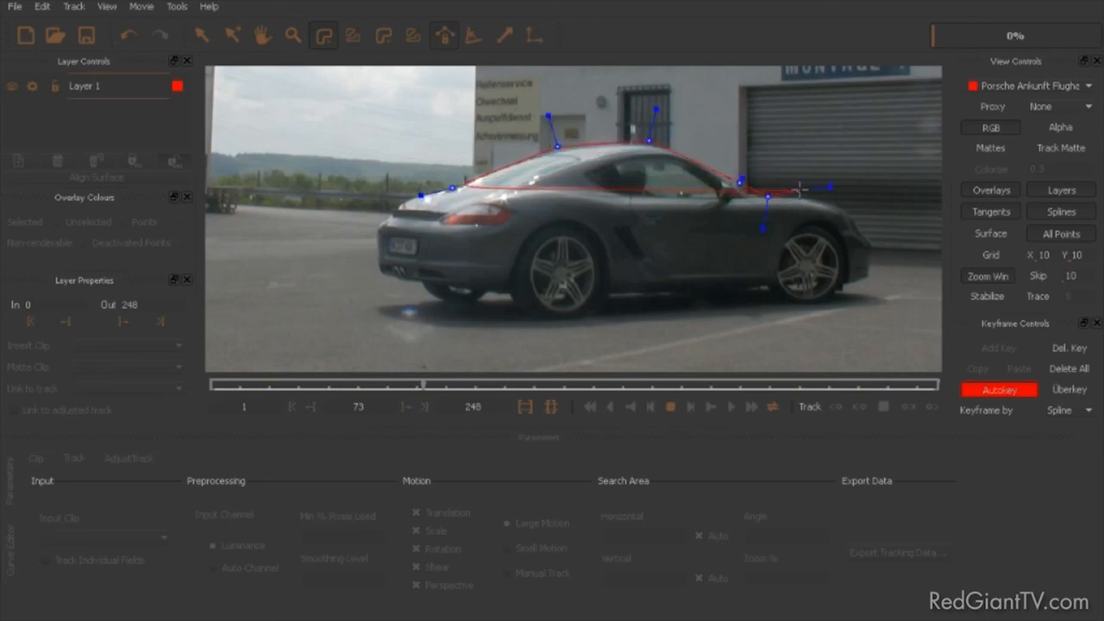
{"action": "left_click", "coordinate": [819, 197]}
{"action": "left_click", "coordinate": [860, 224]}
{"action": "left_click", "coordinate": [883, 268]}
{"action": "left_click", "coordinate": [871, 283]}
{"action": "left_click", "coordinate": [793, 296]}
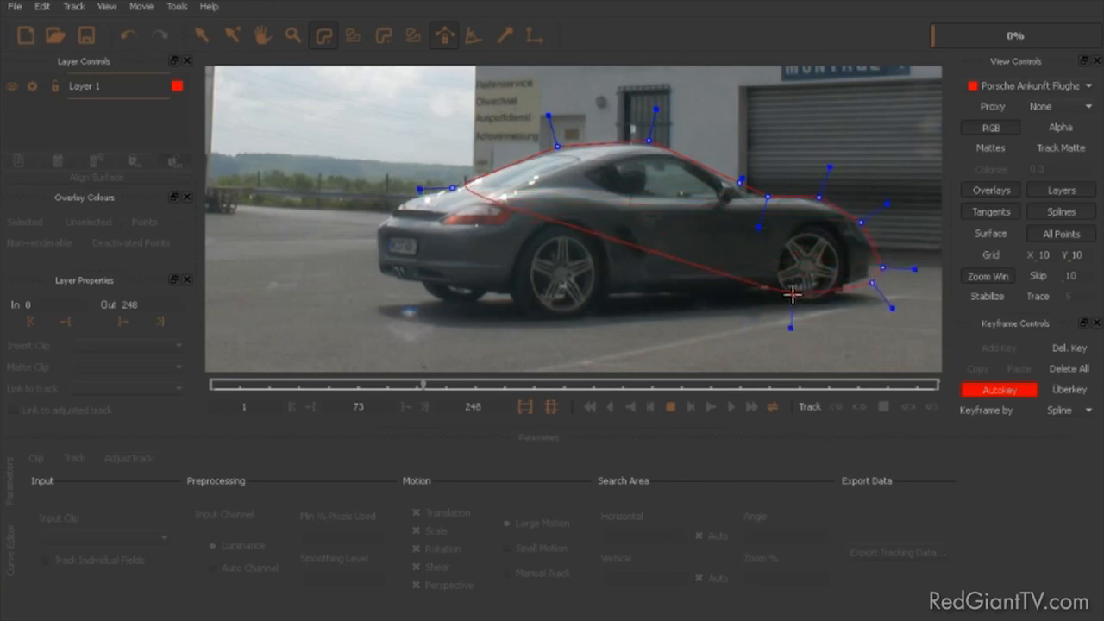
{"action": "left_click", "coordinate": [604, 297]}
{"action": "left_click", "coordinate": [556, 335]}
{"action": "left_click", "coordinate": [545, 324]}
{"action": "left_click", "coordinate": [438, 306]}
{"action": "left_click", "coordinate": [380, 272]}
{"action": "left_click", "coordinate": [375, 220]}
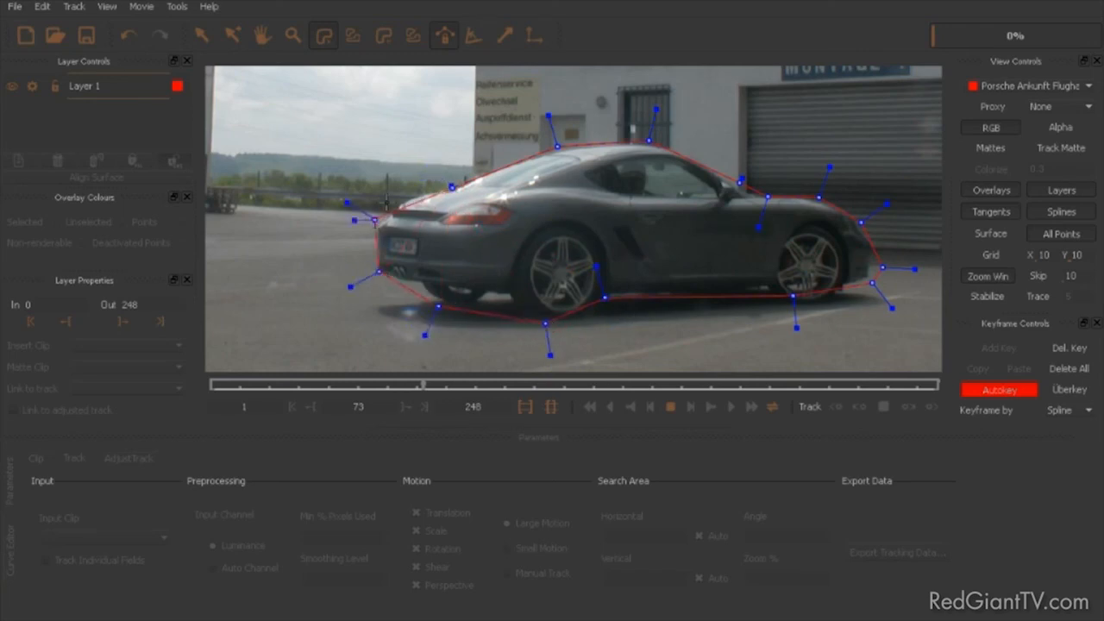
{"action": "left_click", "coordinate": [414, 195]}
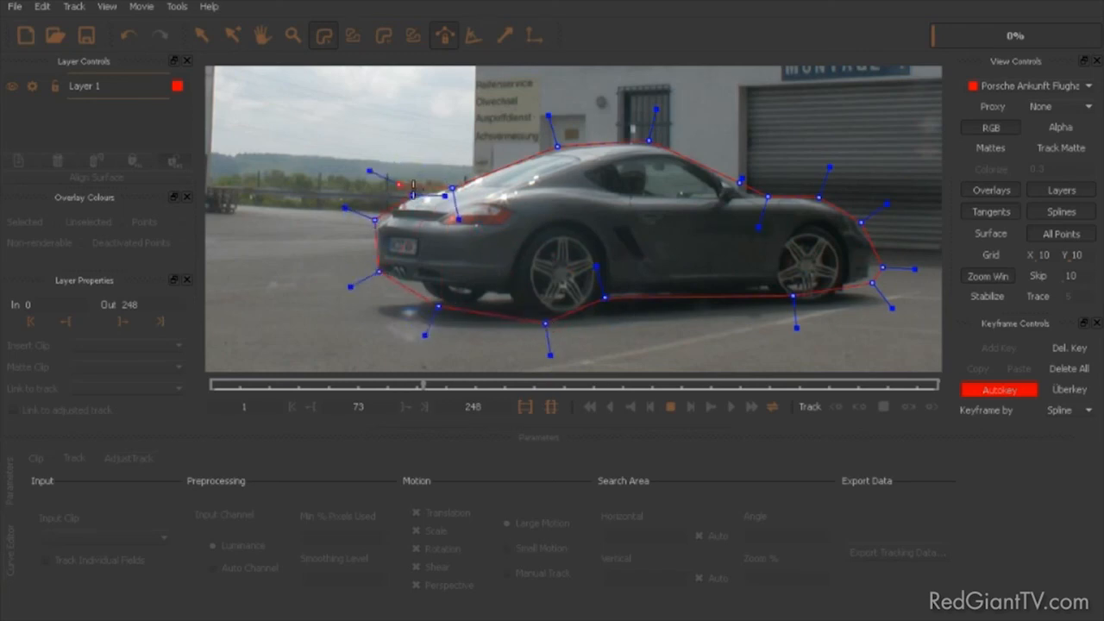
{"action": "right_click", "coordinate": [419, 159]}
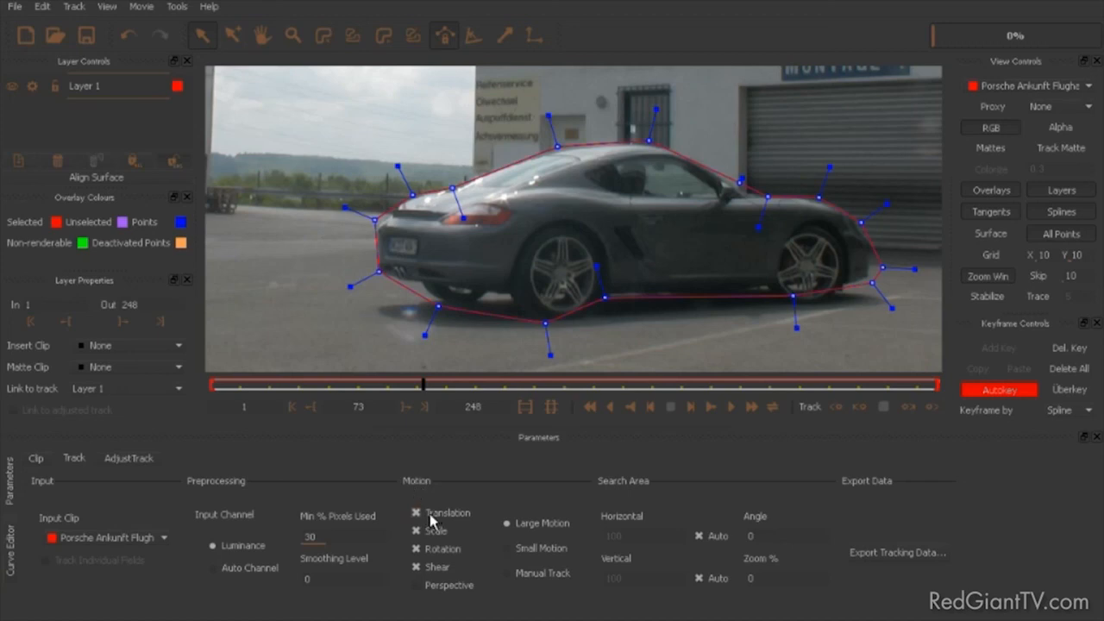
Step: Add Perspective to the tracked motion and track the car layer backwards from frame 73 to frame 1
{"action": "left_click", "coordinate": [417, 587]}
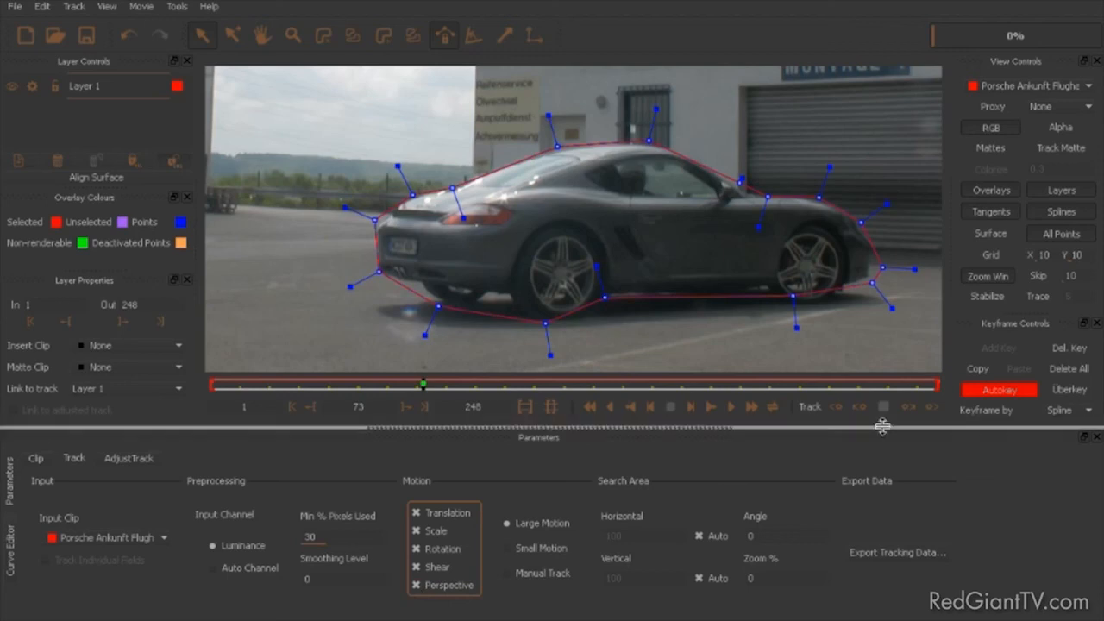
{"action": "left_click", "coordinate": [834, 410]}
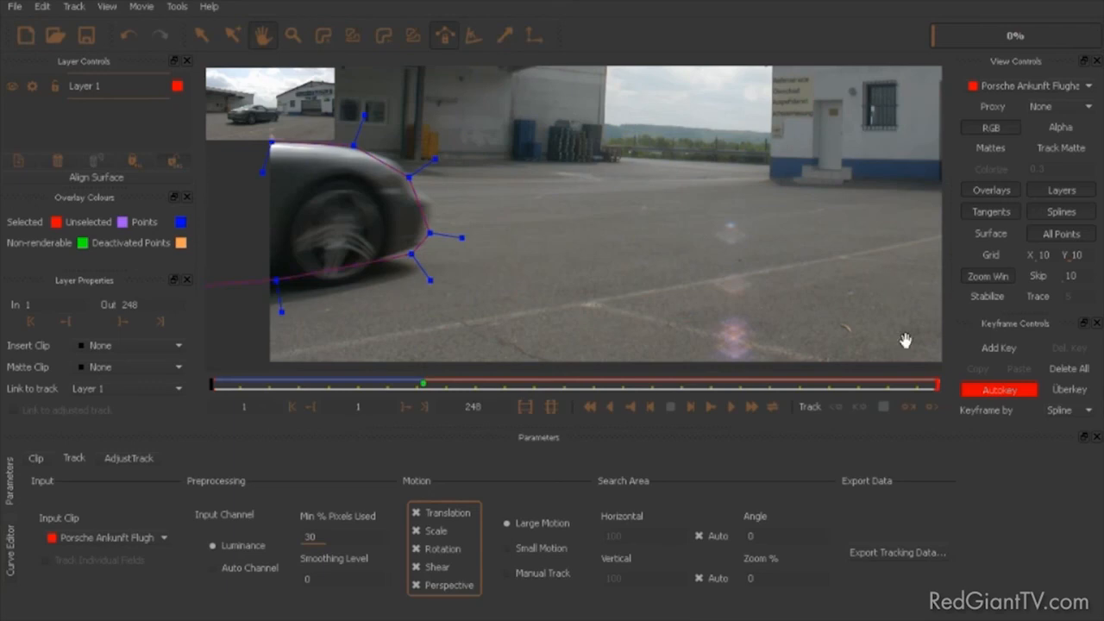
Step: Play the clip forwards to check how the spline follows the car
{"action": "scroll", "coordinate": [749, 227], "scroll_direction": "down", "scroll_amount": 3}
{"action": "left_click_drag", "start_coordinate": [750, 227], "coordinate": [722, 207]}
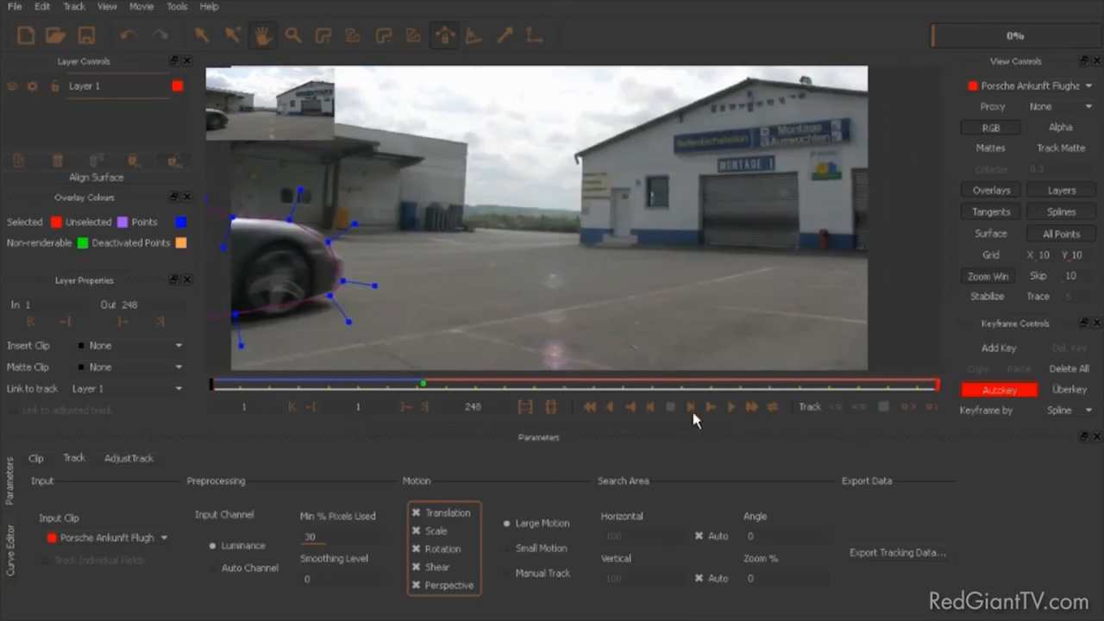
{"action": "left_click", "coordinate": [732, 407]}
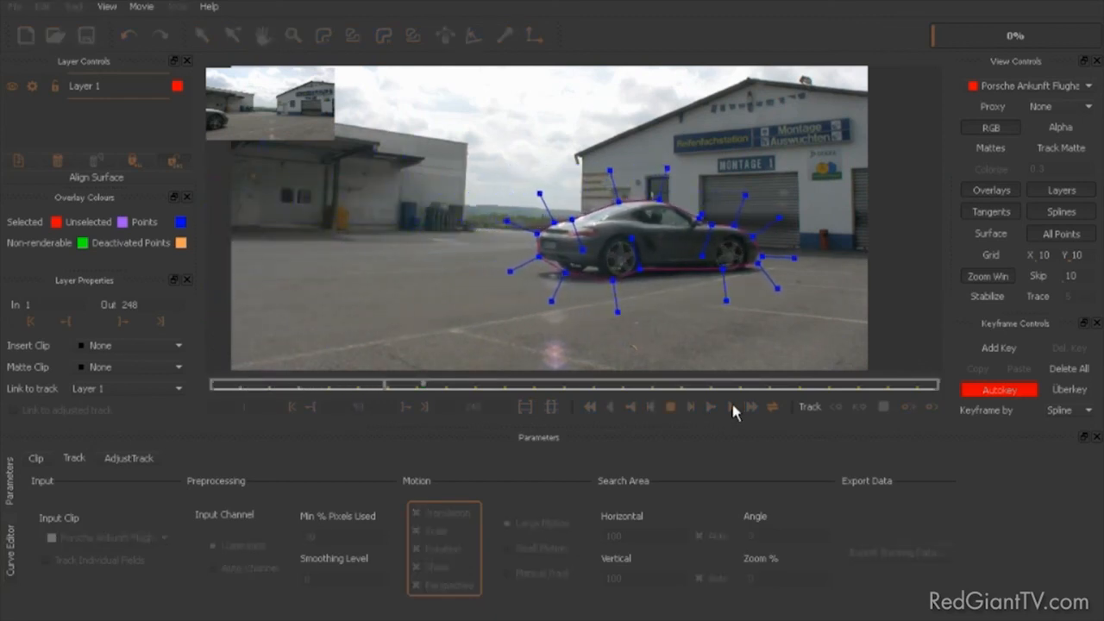
{"action": "left_click", "coordinate": [669, 406]}
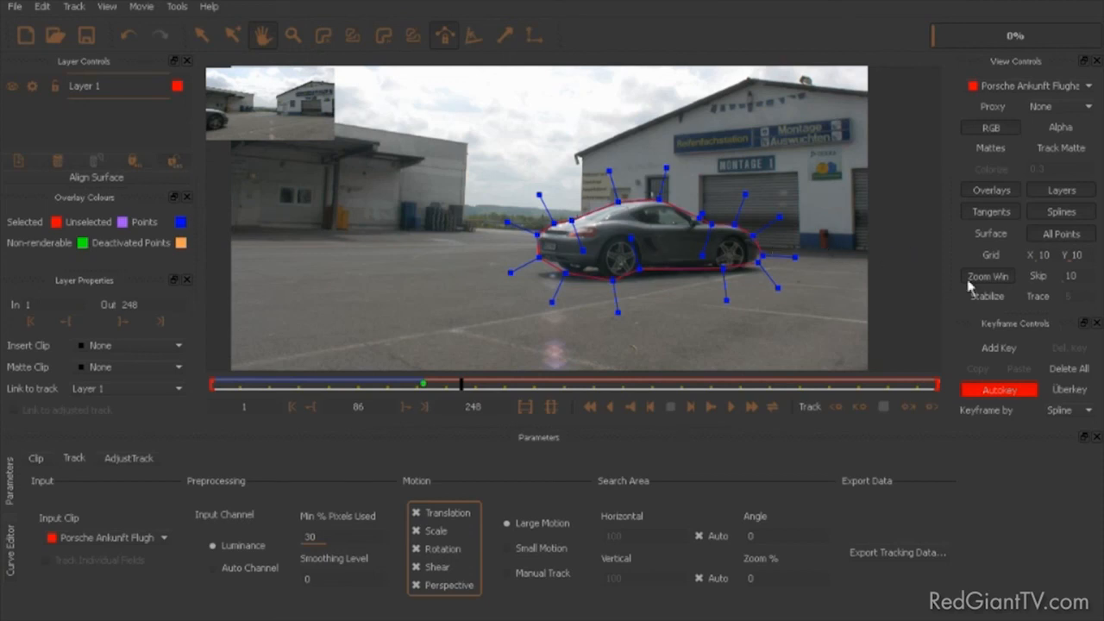
Step: Show the layer's surface and spread its four corners into a wide rectangle enclosing the whole car at frame 86
{"action": "left_click", "coordinate": [991, 235]}
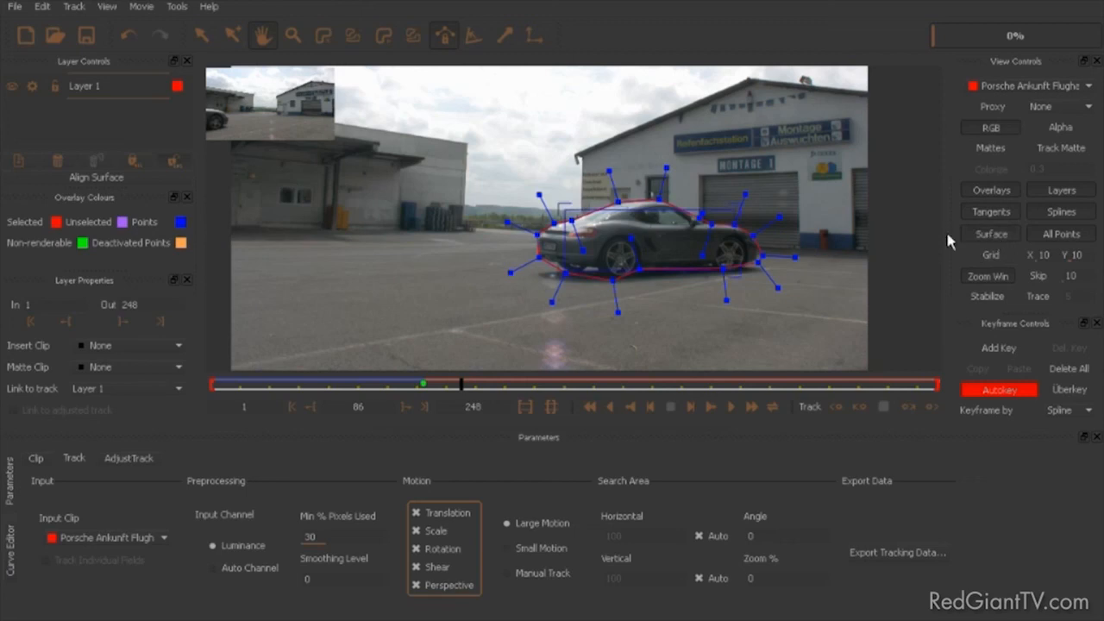
{"action": "left_click_drag", "start_coordinate": [733, 213], "coordinate": [748, 206]}
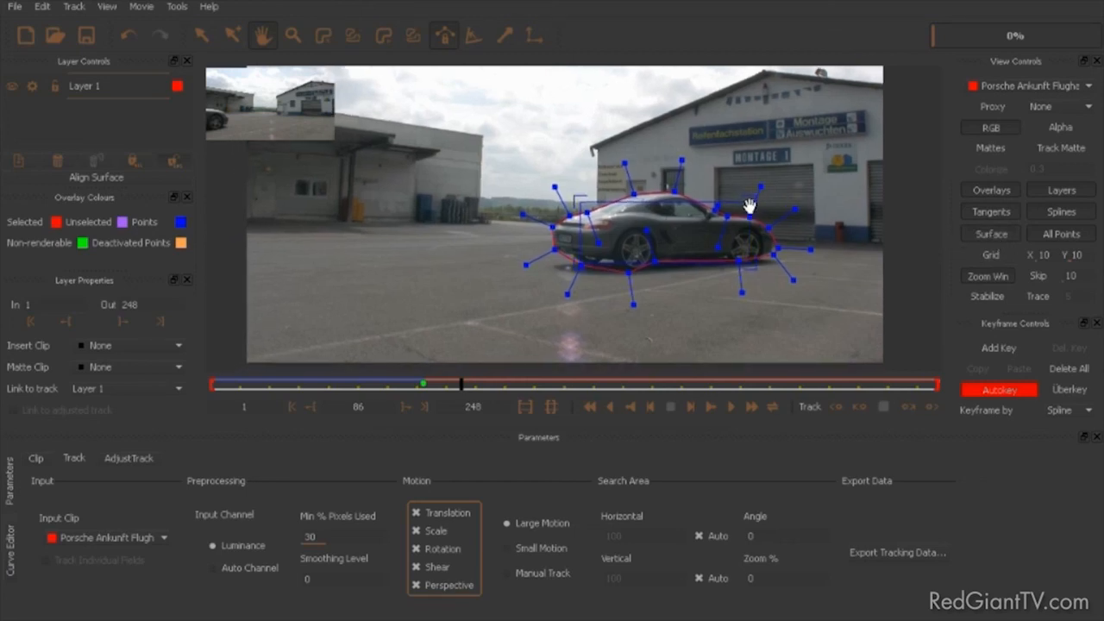
{"action": "left_click", "coordinate": [204, 36]}
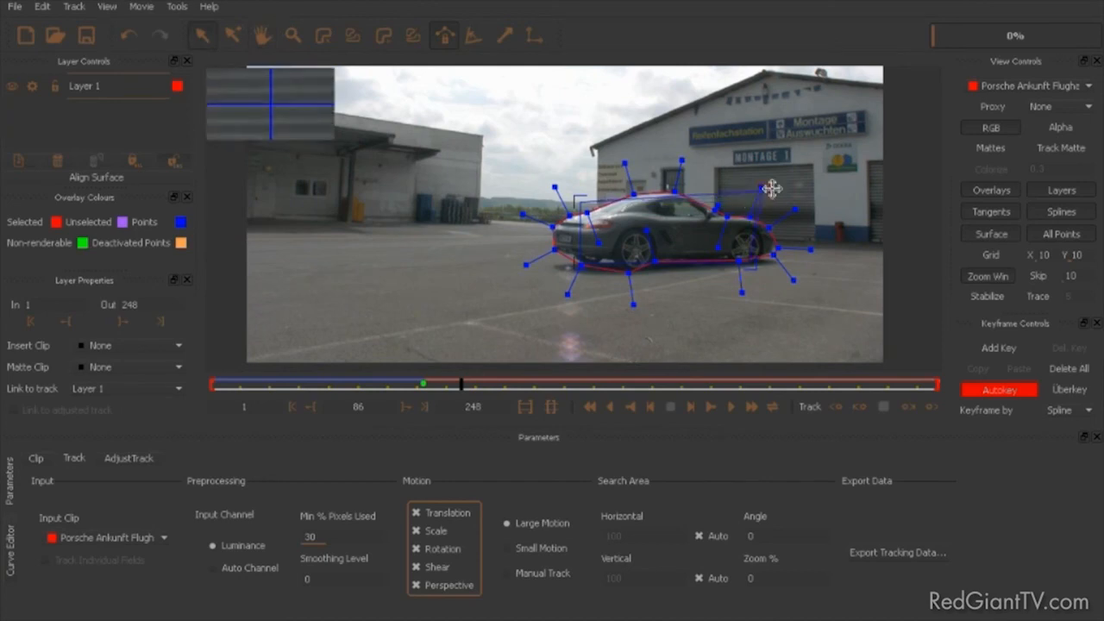
{"action": "left_click_drag", "start_coordinate": [784, 179], "coordinate": [790, 170]}
{"action": "left_click_drag", "start_coordinate": [745, 256], "coordinate": [806, 311]}
{"action": "left_click_drag", "start_coordinate": [782, 175], "coordinate": [806, 168]}
{"action": "left_click_drag", "start_coordinate": [583, 198], "coordinate": [514, 165]}
{"action": "left_click_drag", "start_coordinate": [587, 281], "coordinate": [491, 320]}
{"action": "left_click_drag", "start_coordinate": [499, 163], "coordinate": [497, 162]}
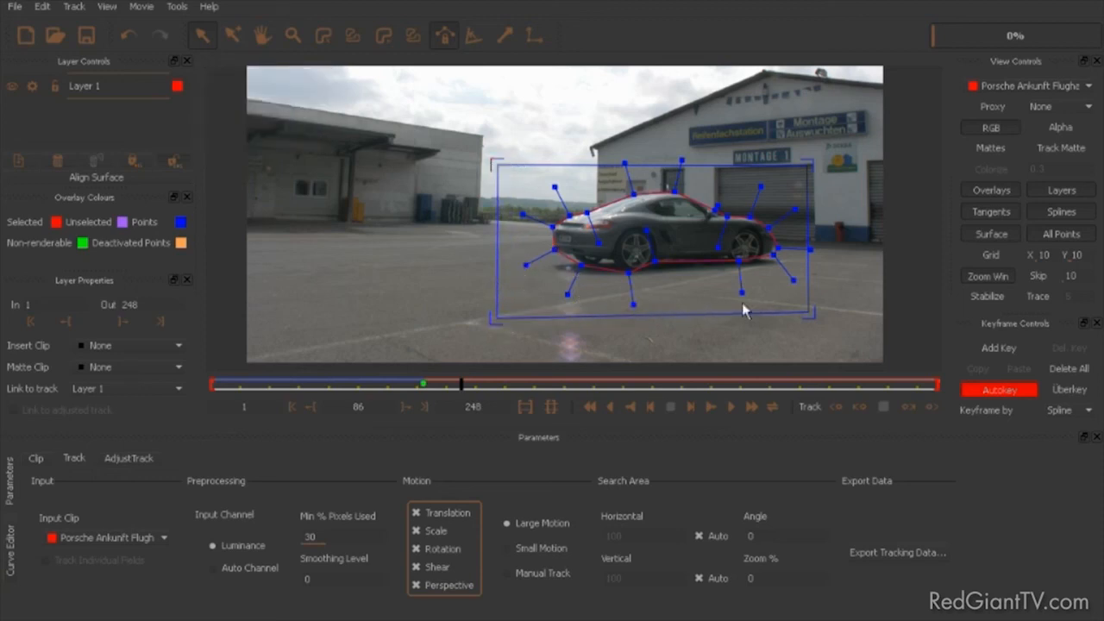
{"action": "mouse_move", "coordinate": [803, 311]}
{"action": "left_mouse_down"}
{"action": "mouse_move", "coordinate": [825, 316]}
{"action": "mouse_move", "coordinate": [811, 313]}
{"action": "left_mouse_up"}
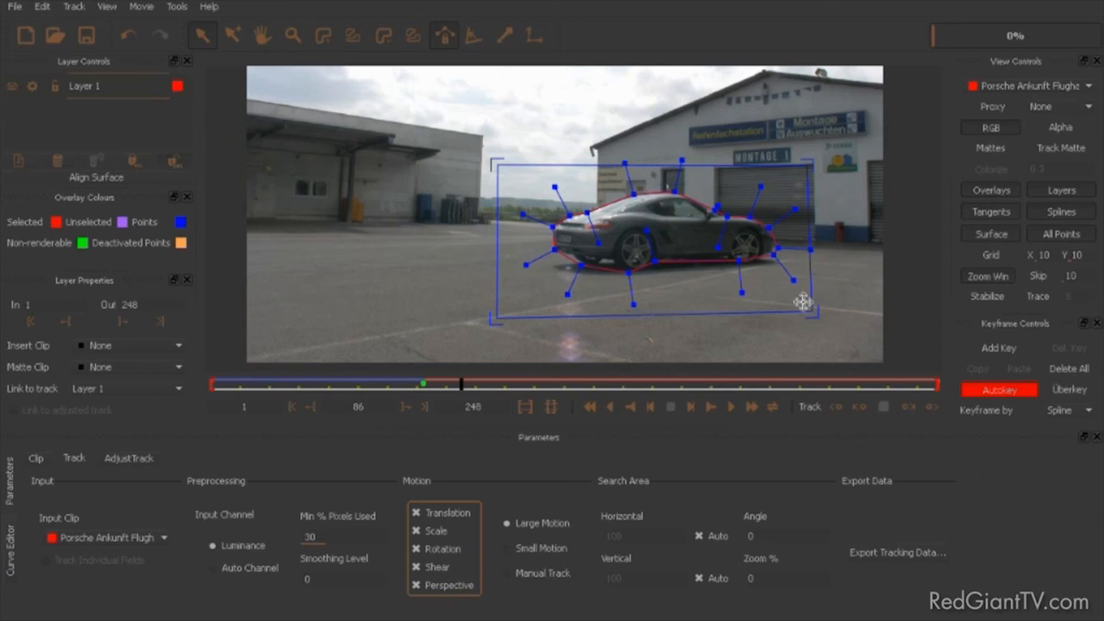
{"action": "left_click_drag", "start_coordinate": [808, 310], "coordinate": [820, 313]}
{"action": "left_click_drag", "start_coordinate": [809, 168], "coordinate": [821, 167]}
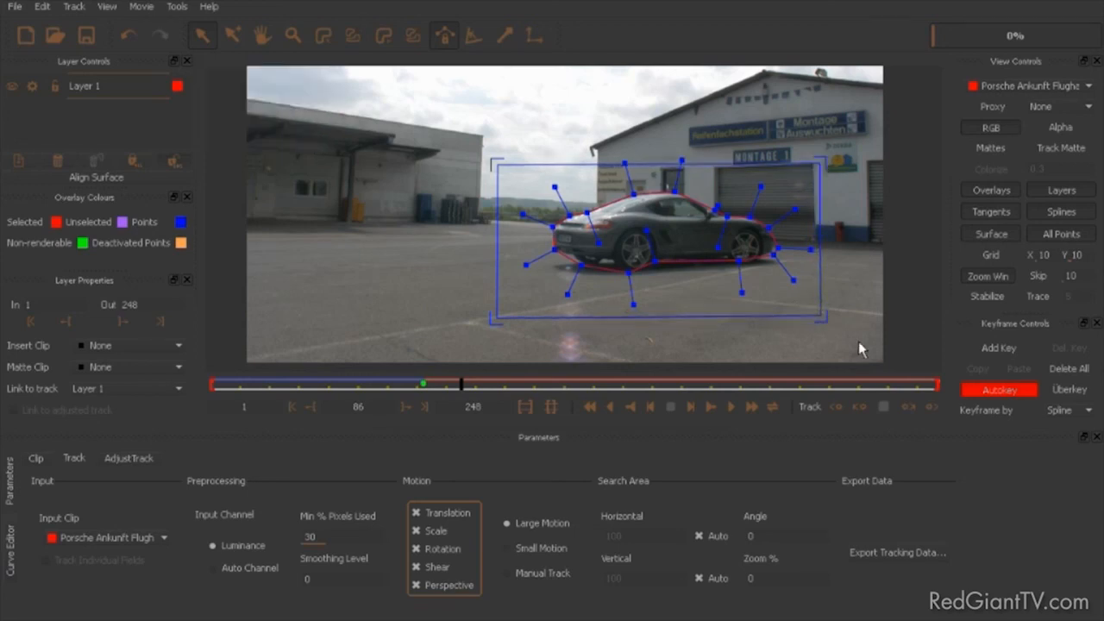
Step: Overlay the tracking grid and play the clip backwards to check the perspective of the tracked surface
{"action": "left_click", "coordinate": [992, 255]}
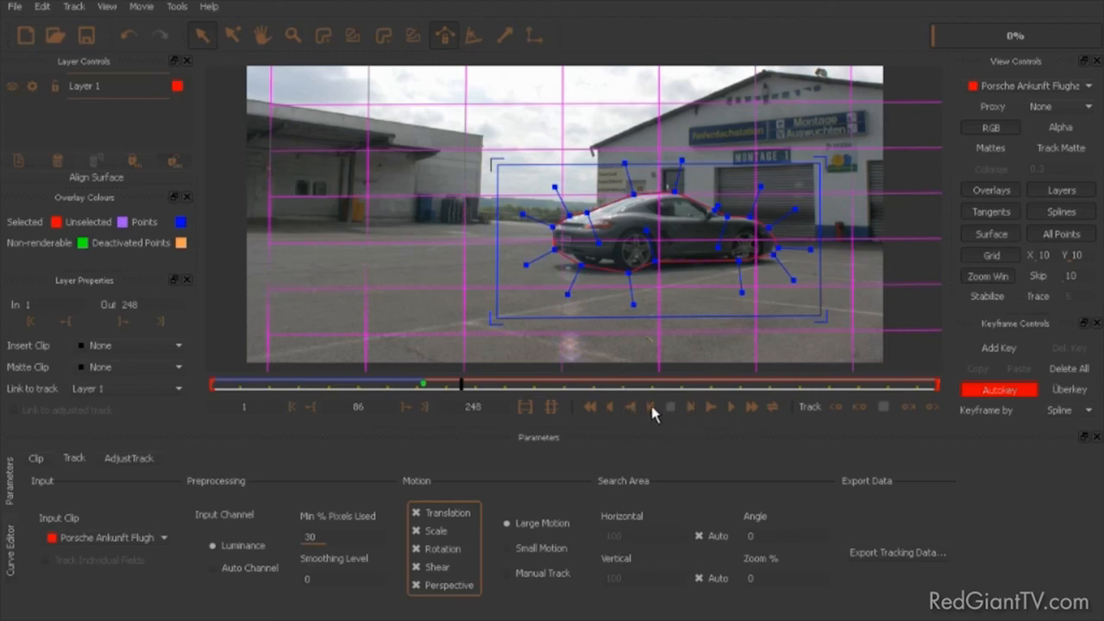
{"action": "left_click", "coordinate": [610, 411]}
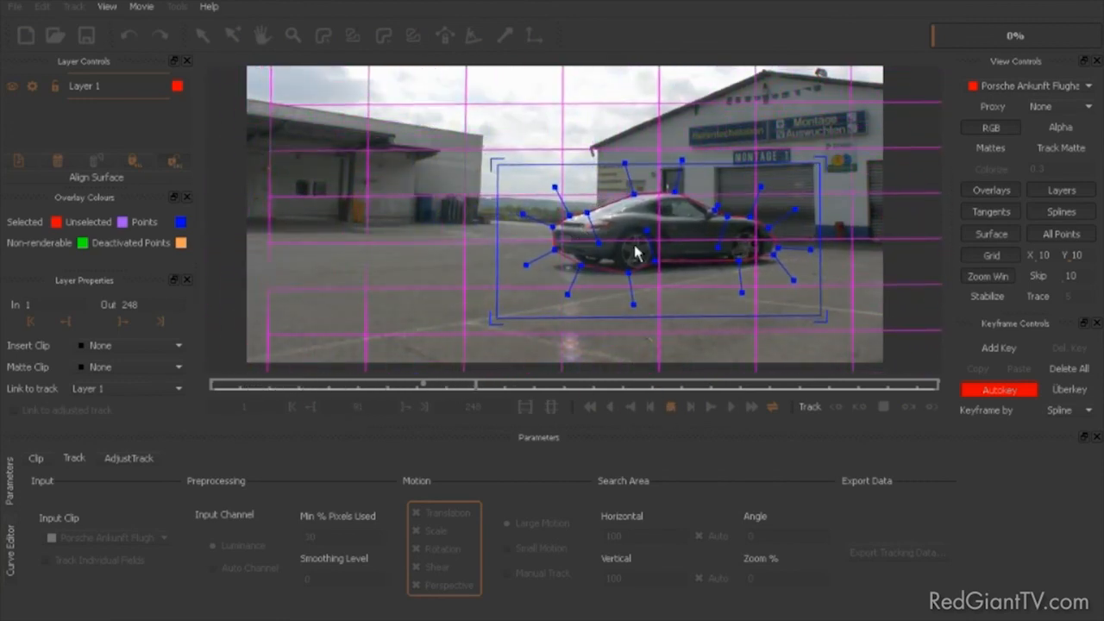
{"action": "left_click", "coordinate": [609, 410]}
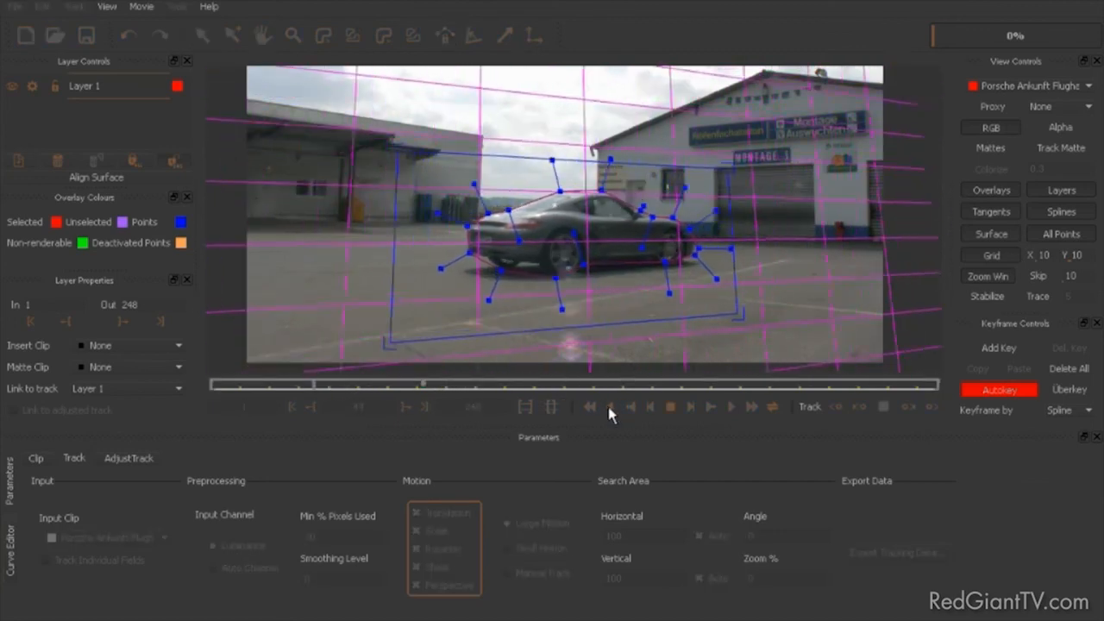
{"action": "left_click", "coordinate": [669, 409]}
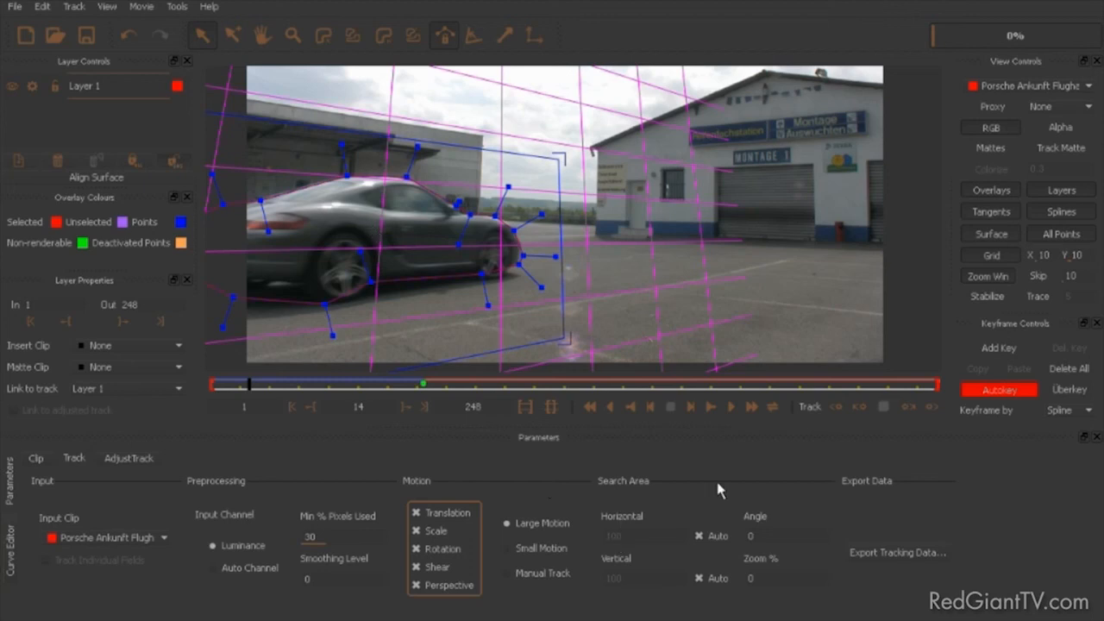
Step: Export the tracking data in the After Effects CS4 Corner Pin Data format to a text file named "car track corner pin"
{"action": "left_click", "coordinate": [875, 557]}
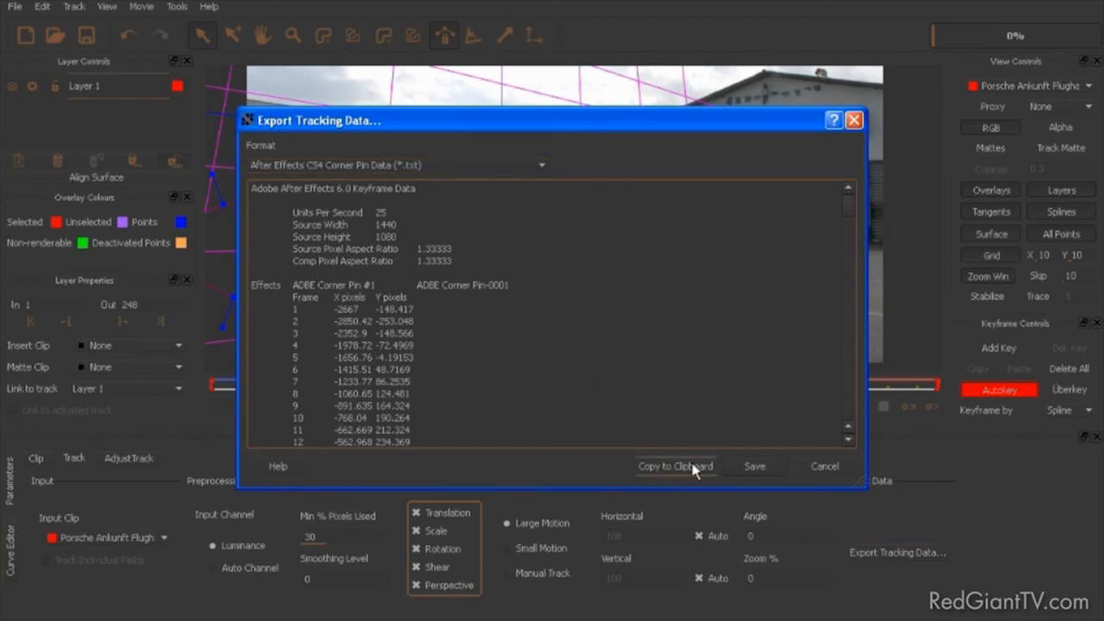
{"action": "left_click", "coordinate": [753, 467]}
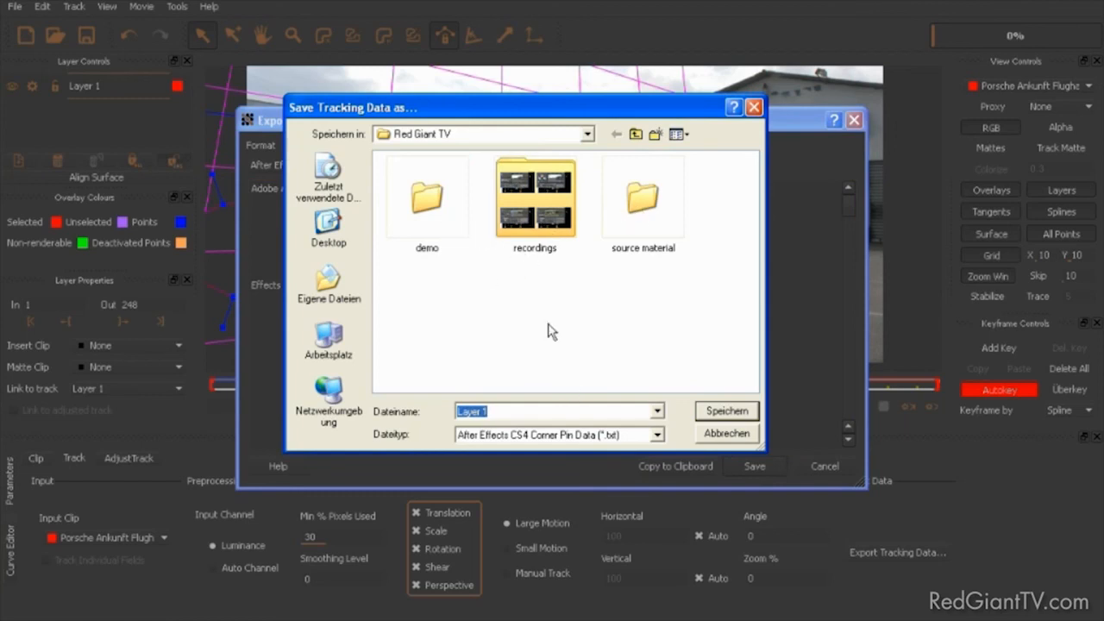
{"action": "left_click_drag", "start_coordinate": [508, 413], "coordinate": [389, 410]}
{"action": "type", "text": "car track corn"}
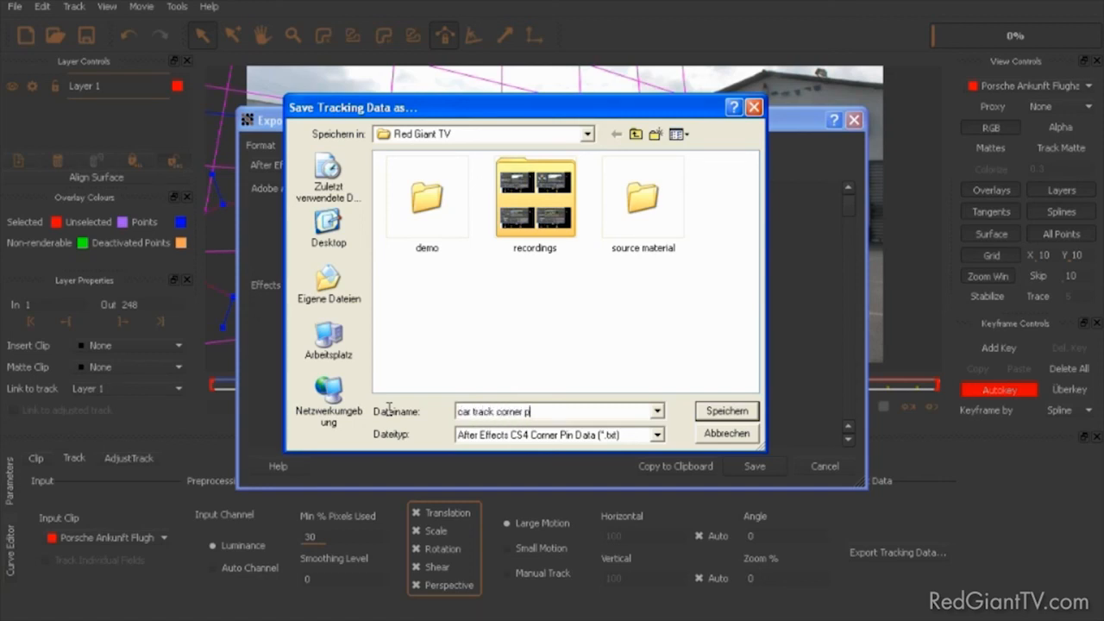
{"action": "key", "text": "Return"}
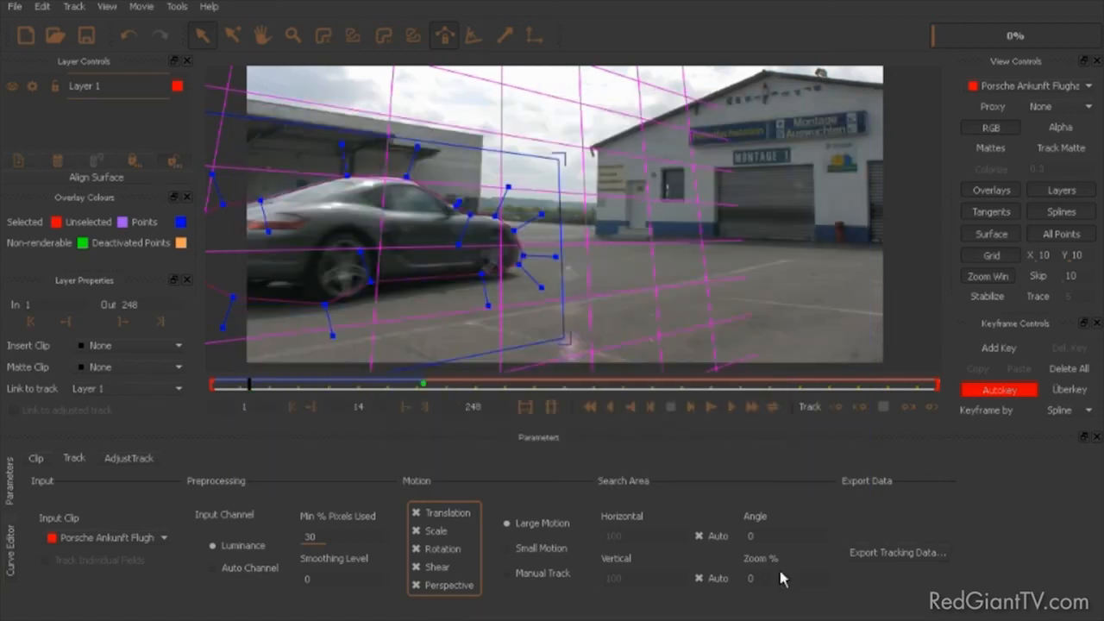
Step: Export the tracking data in the After Effects Transform Data format to a text file named "car track tranform data"
{"action": "left_click", "coordinate": [897, 560]}
{"action": "left_click", "coordinate": [379, 165]}
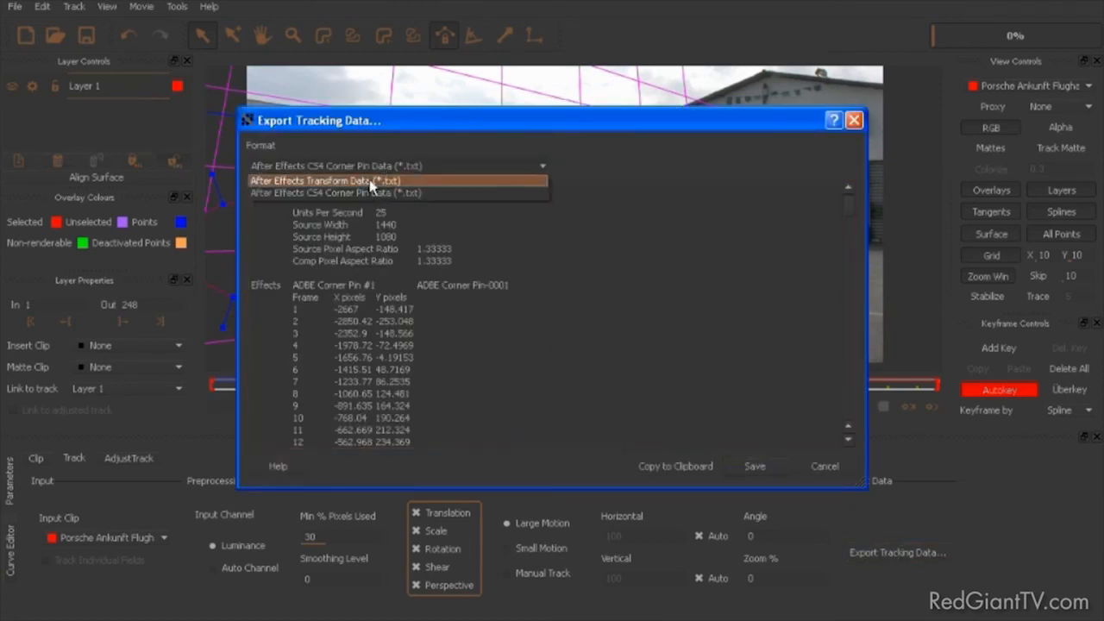
{"action": "left_click", "coordinate": [373, 181]}
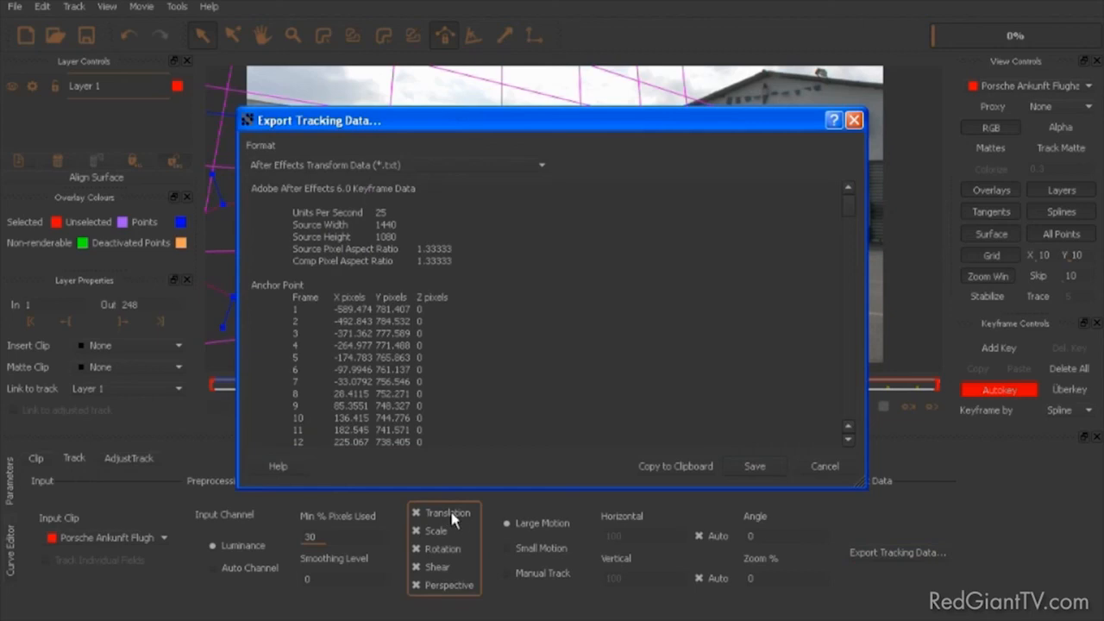
{"action": "left_click", "coordinate": [753, 468]}
{"action": "left_click", "coordinate": [453, 344]}
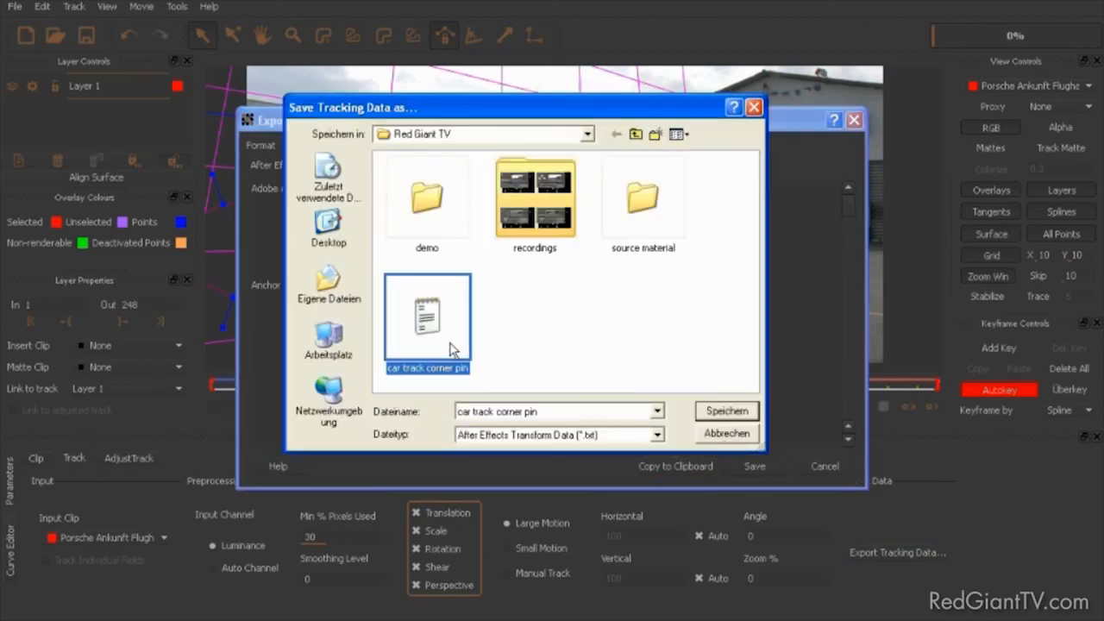
{"action": "left_click", "coordinate": [513, 412]}
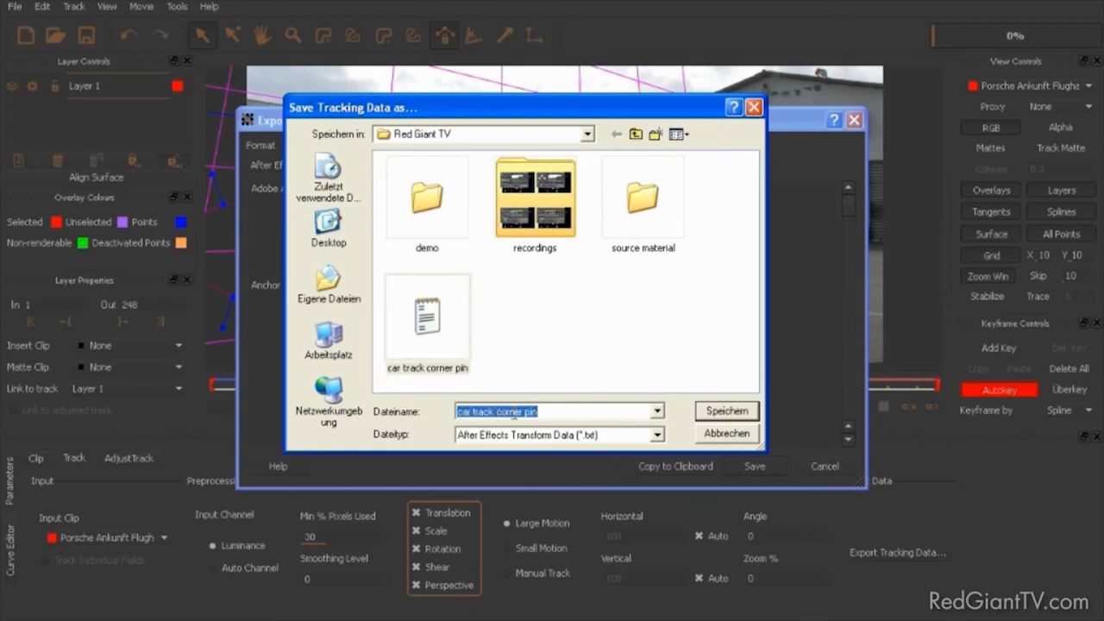
{"action": "left_click", "coordinate": [569, 415]}
{"action": "left_click_drag", "start_coordinate": [496, 412], "coordinate": [597, 411]}
{"action": "type", "text": "tranform"}
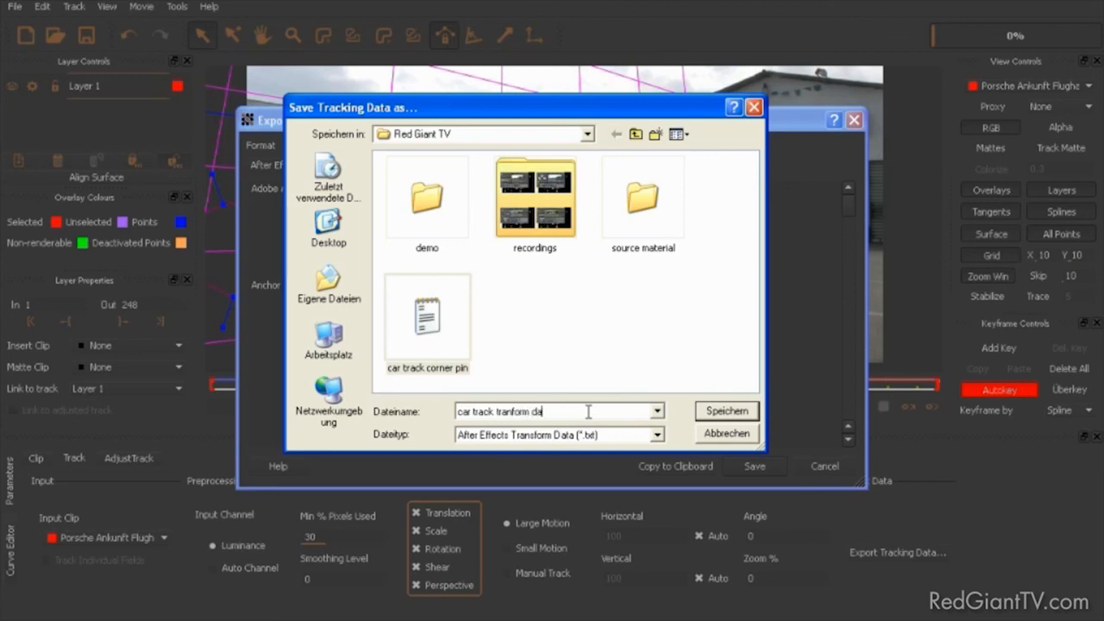
{"action": "key", "text": "Return"}
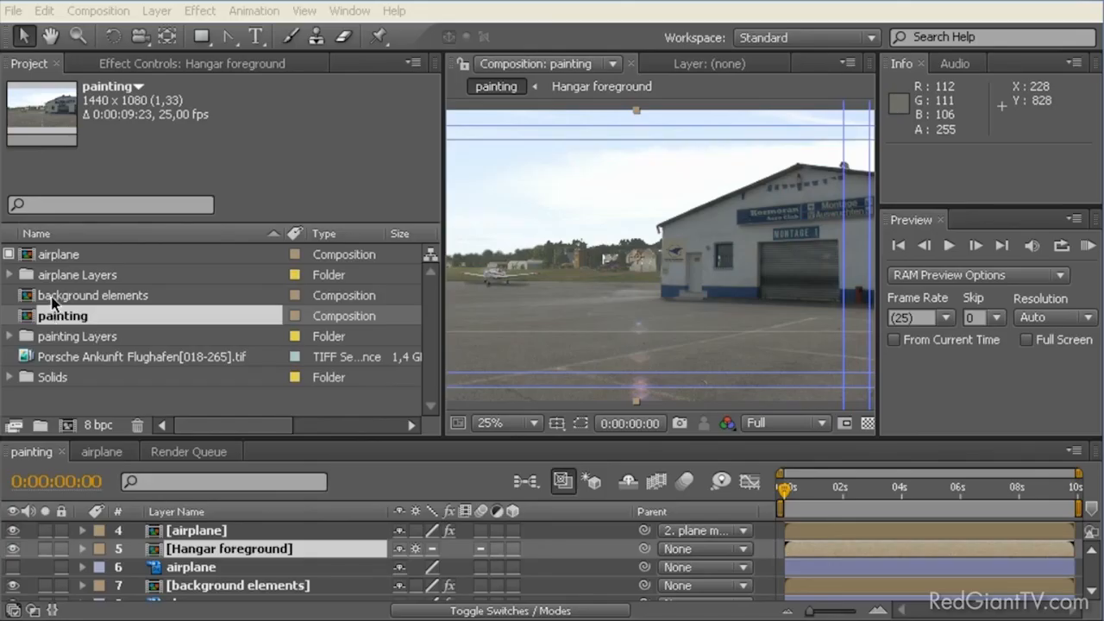
Step: Switch to After Effects, create a composition from the Porsche Ankunft Flughafen[018-265].tif sequence and go to 0:00:01:04
{"action": "left_click", "coordinate": [57, 359]}
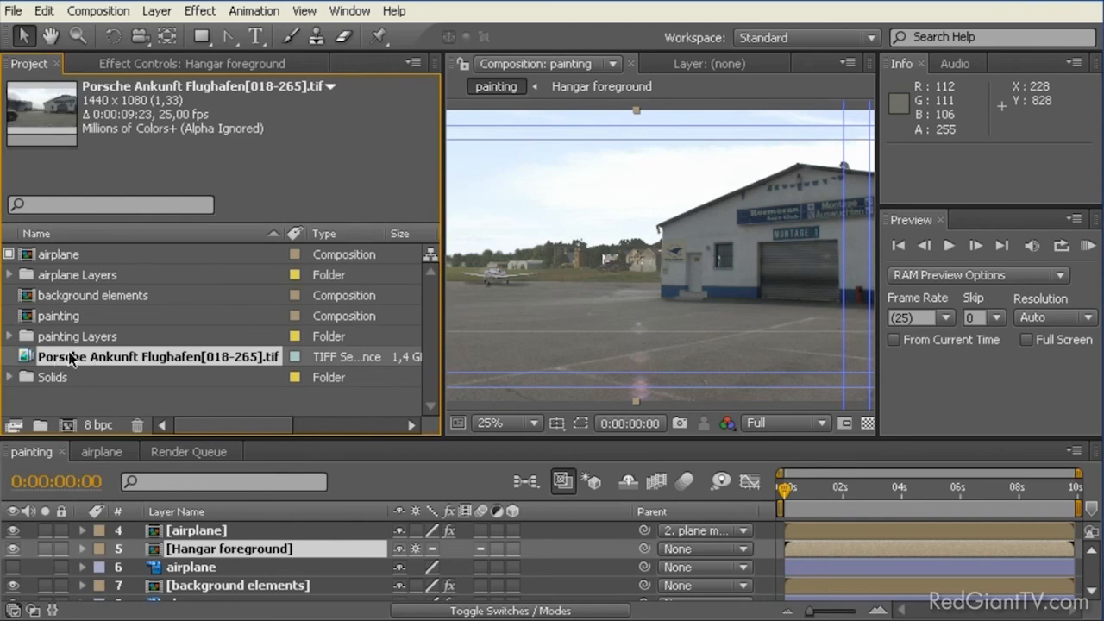
{"action": "left_click_drag", "start_coordinate": [100, 363], "coordinate": [67, 430]}
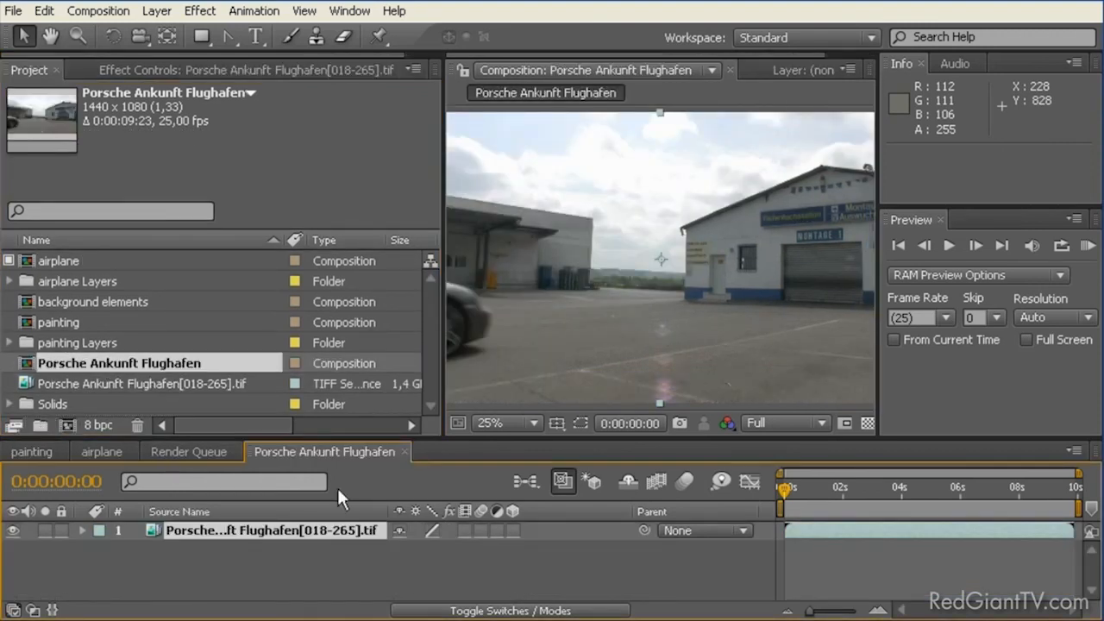
{"action": "left_click_drag", "start_coordinate": [784, 489], "coordinate": [819, 489]}
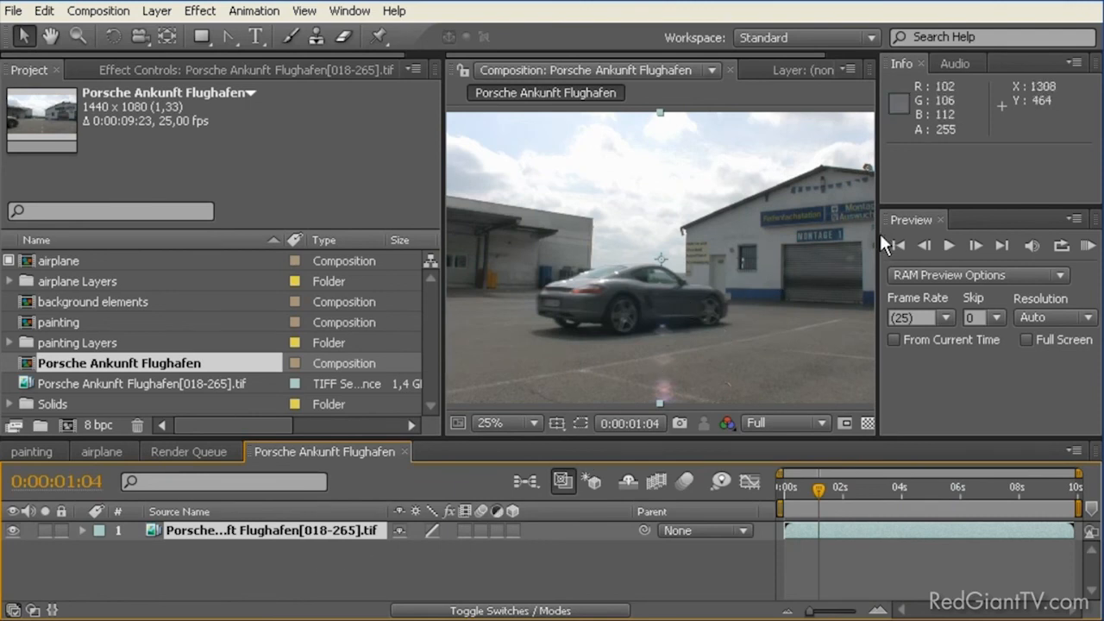
Step: Open the MochaImport.jsx script and dock its panel in the same group as the Project panel
{"action": "left_click_drag", "start_coordinate": [879, 231], "coordinate": [836, 231]}
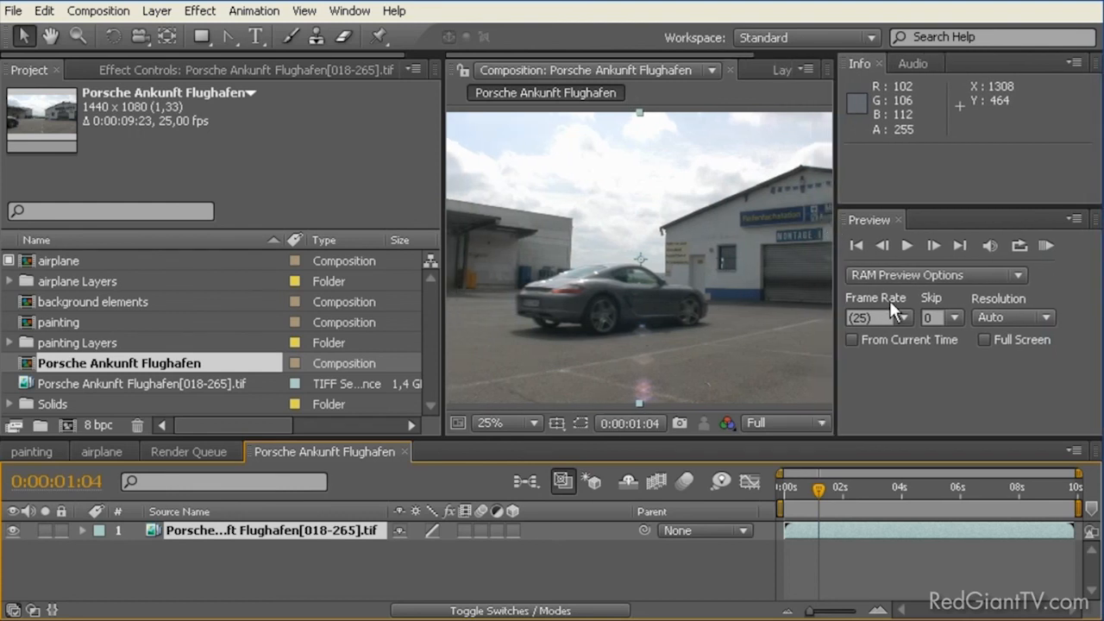
{"action": "left_click", "coordinate": [354, 12]}
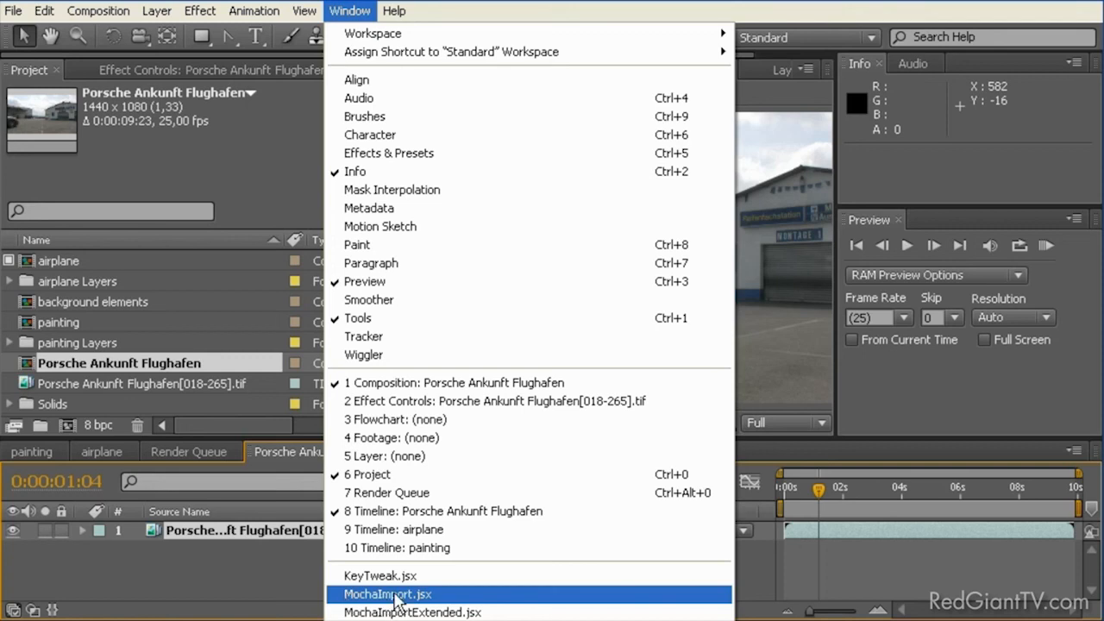
{"action": "left_click", "coordinate": [393, 594]}
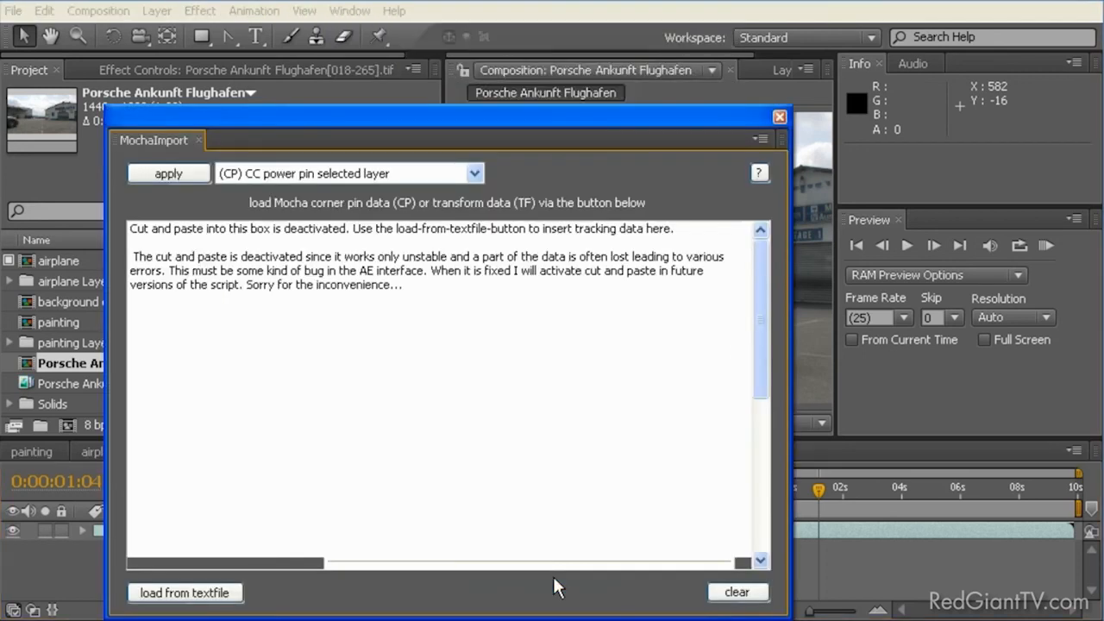
{"action": "left_click_drag", "start_coordinate": [293, 125], "coordinate": [549, 132]}
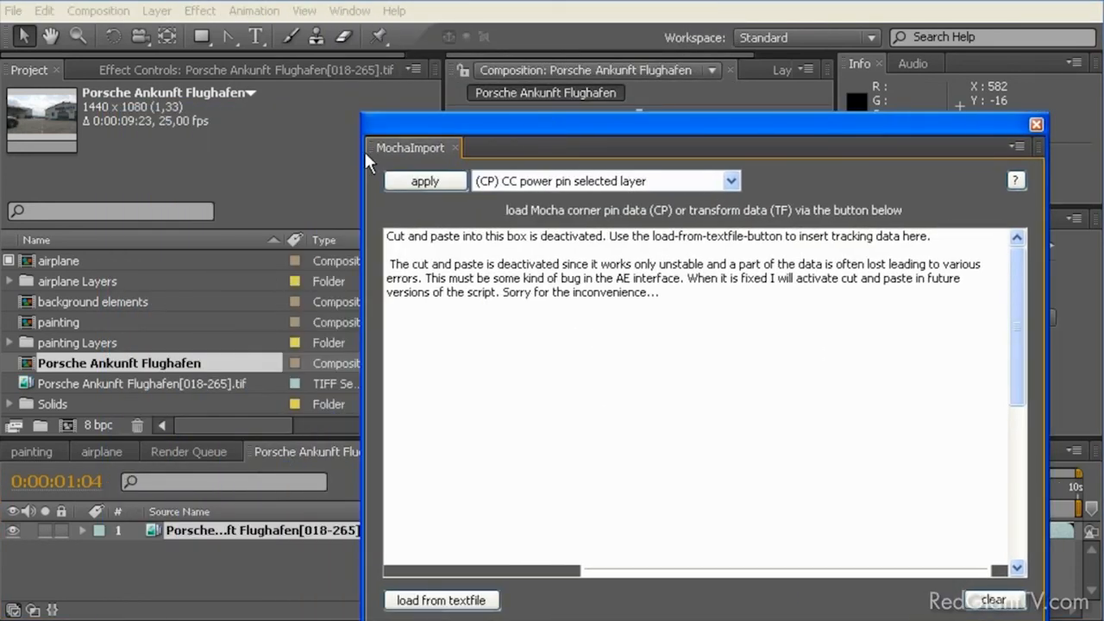
{"action": "left_click_drag", "start_coordinate": [377, 154], "coordinate": [166, 273]}
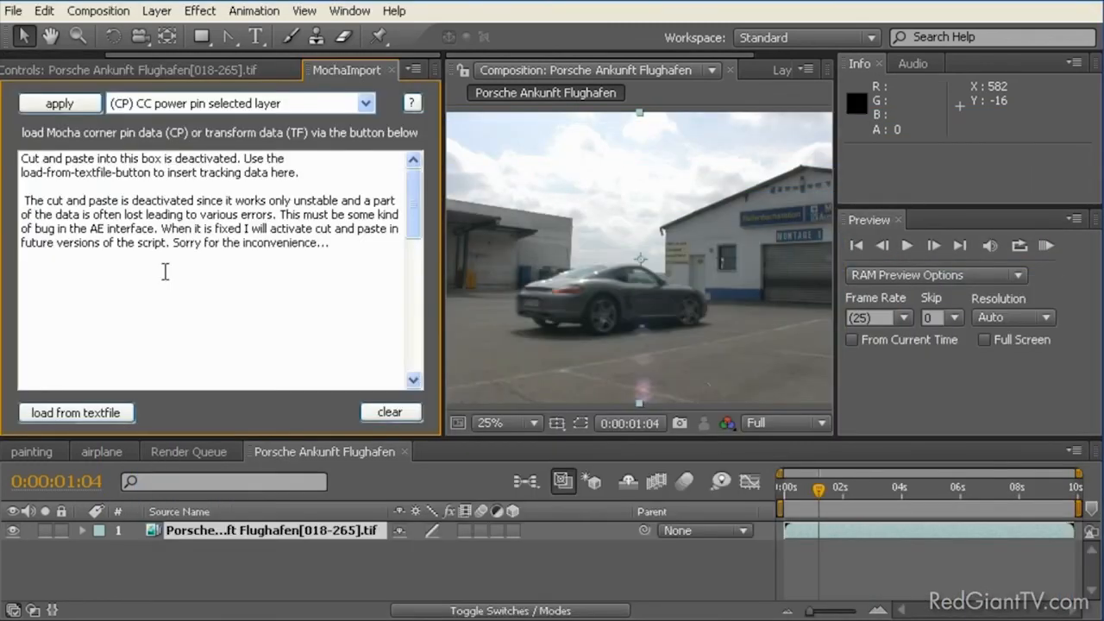
Step: Load the "car track tranform data" text file into MochaImport
{"action": "left_click", "coordinate": [108, 414]}
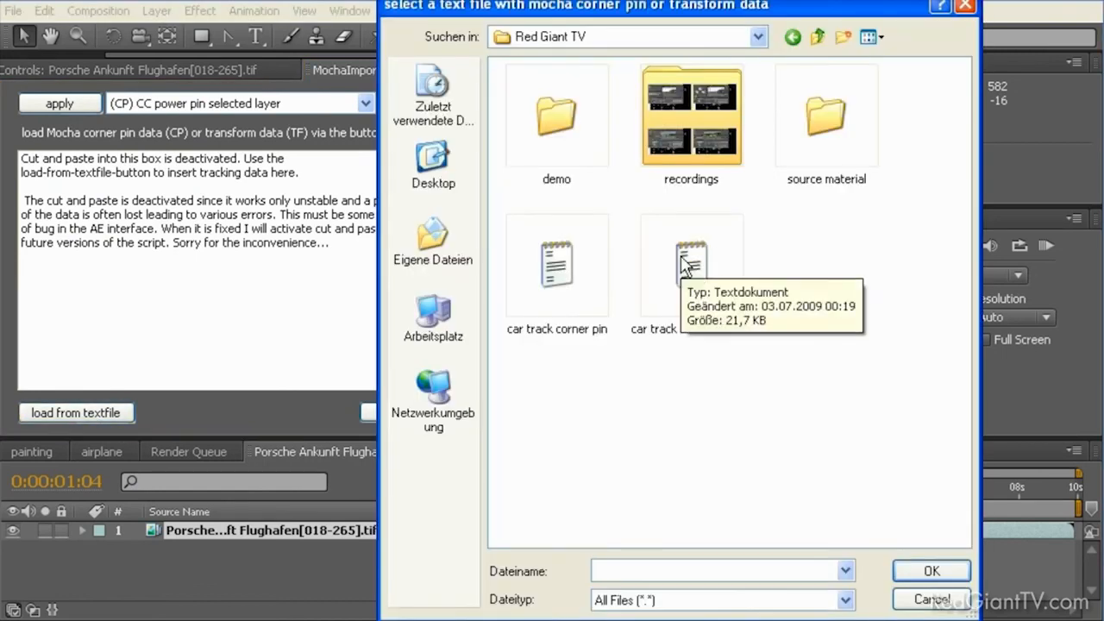
{"action": "left_click", "coordinate": [684, 265]}
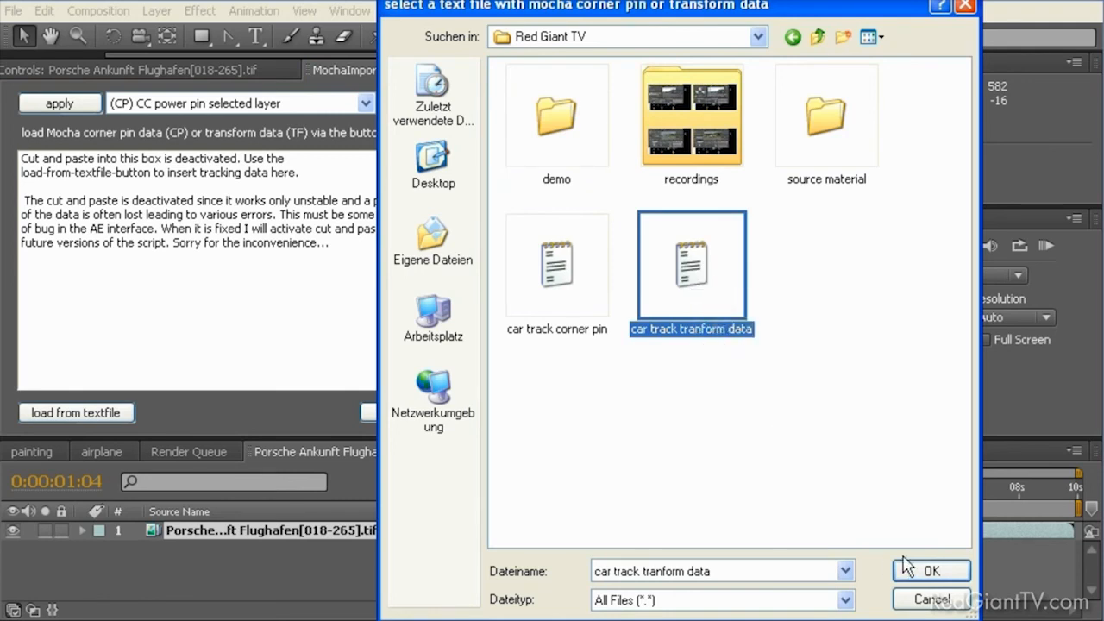
{"action": "left_click", "coordinate": [924, 573]}
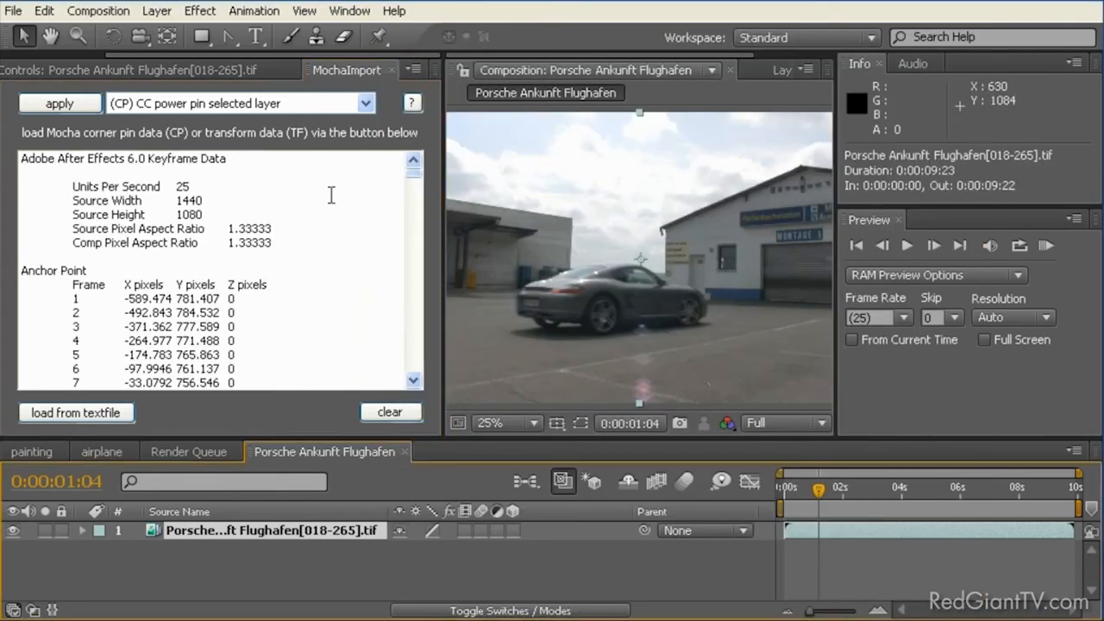
Step: Apply "(TF) precompose stabilized selected layer" to the Porsche footage layer at 0:00:02:01
{"action": "left_click", "coordinate": [366, 103]}
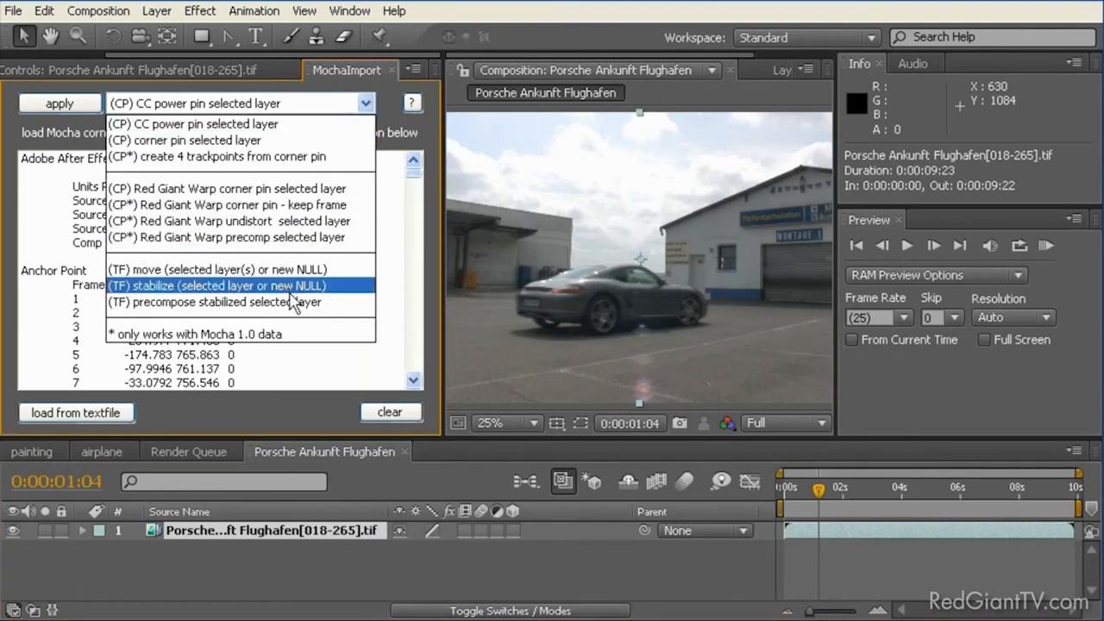
{"action": "left_click", "coordinate": [294, 304]}
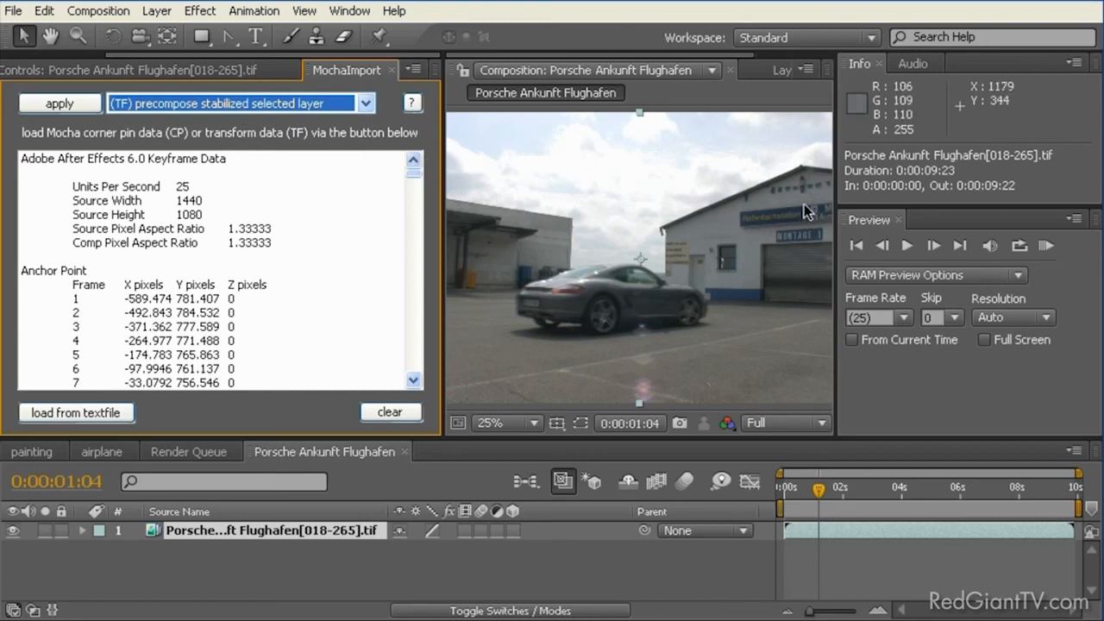
{"action": "left_click_drag", "start_coordinate": [832, 200], "coordinate": [938, 200]}
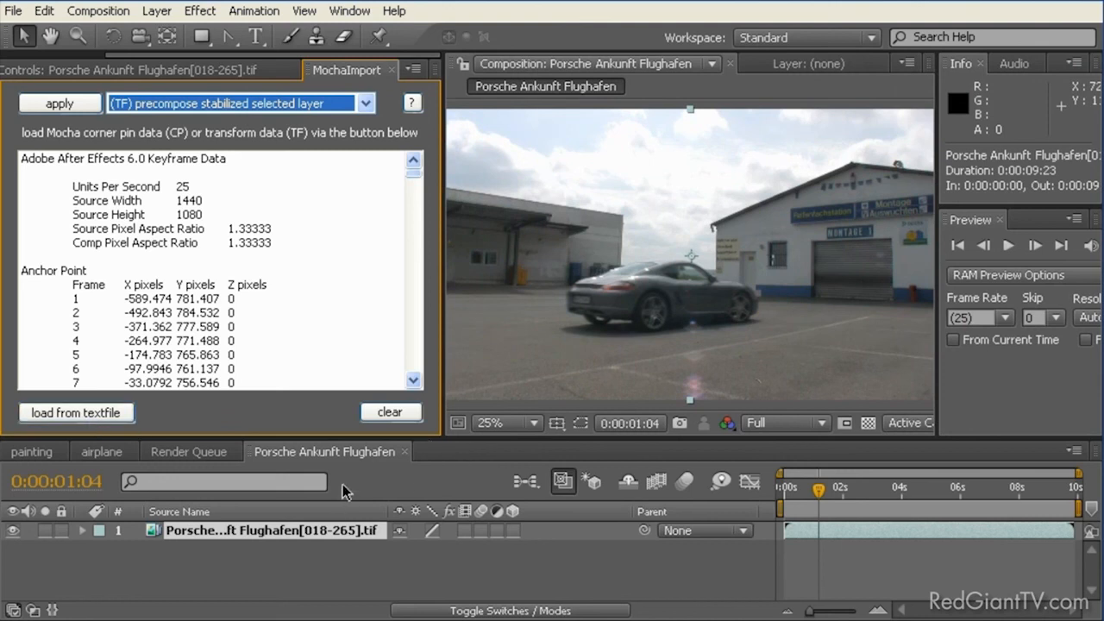
{"action": "left_click", "coordinate": [148, 107]}
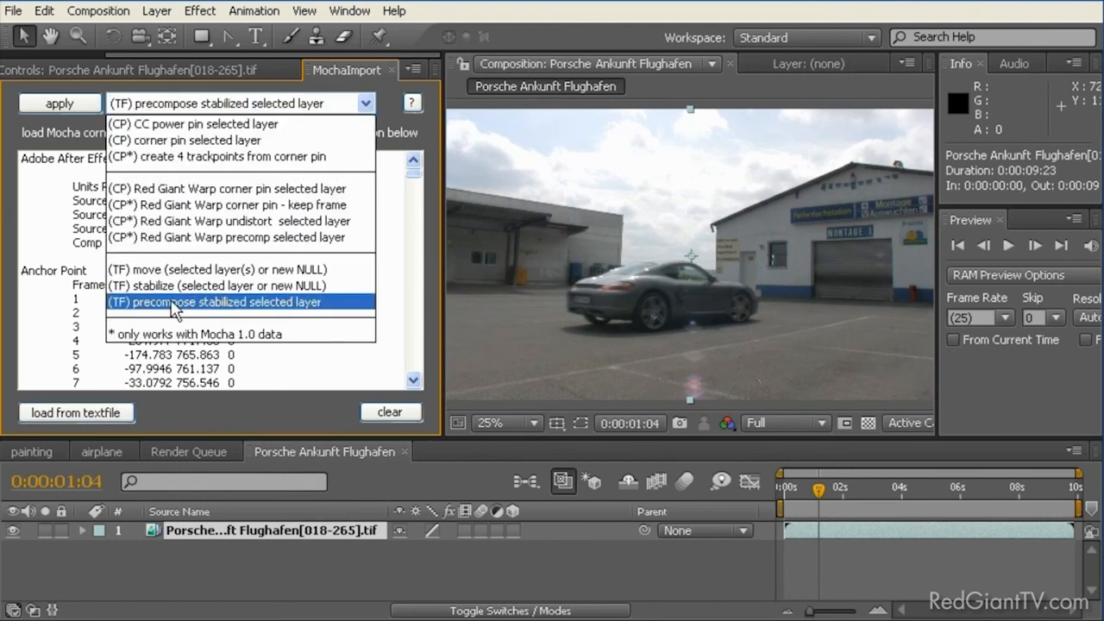
{"action": "left_click", "coordinate": [177, 302]}
{"action": "left_click", "coordinate": [240, 533]}
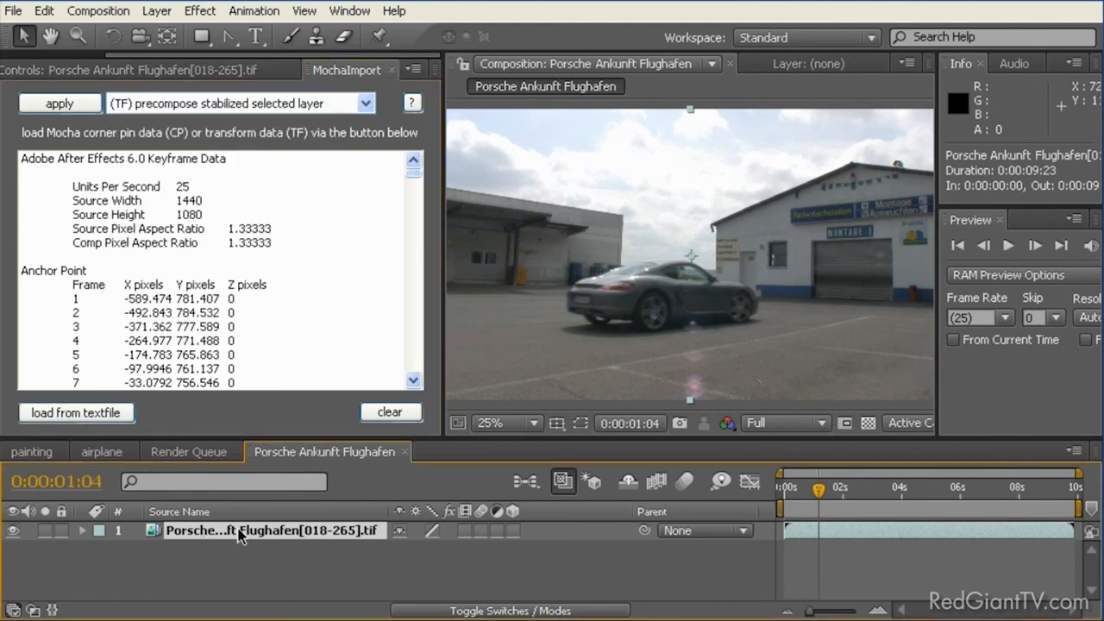
{"action": "left_click", "coordinate": [816, 490]}
{"action": "left_click_drag", "start_coordinate": [812, 487], "coordinate": [759, 481]}
{"action": "left_click_drag", "start_coordinate": [830, 491], "coordinate": [845, 493]}
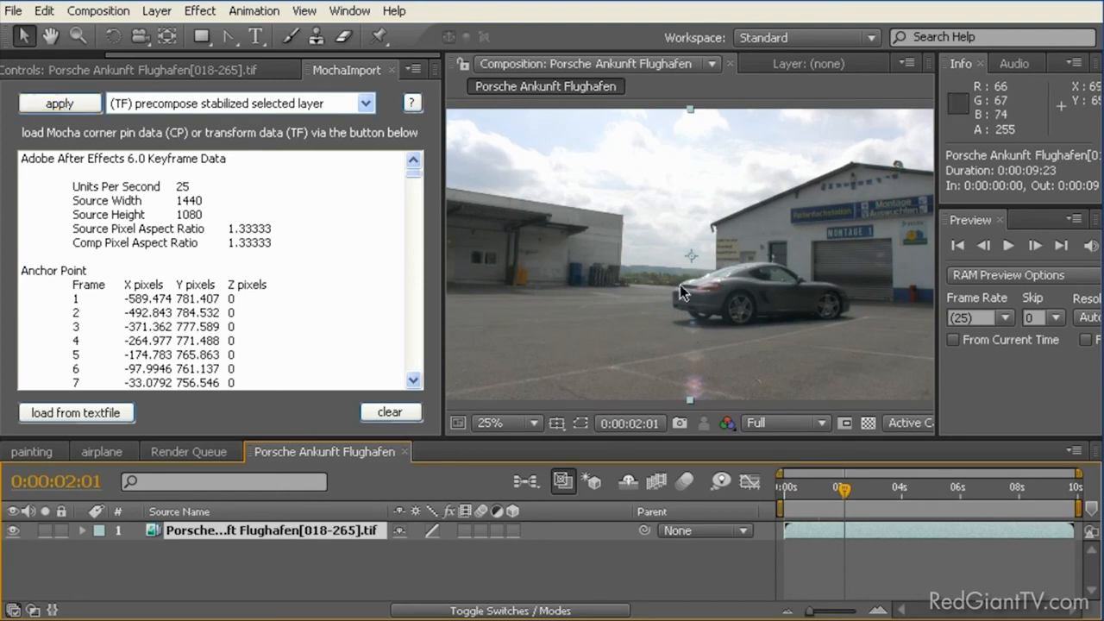
{"action": "left_click", "coordinate": [52, 100]}
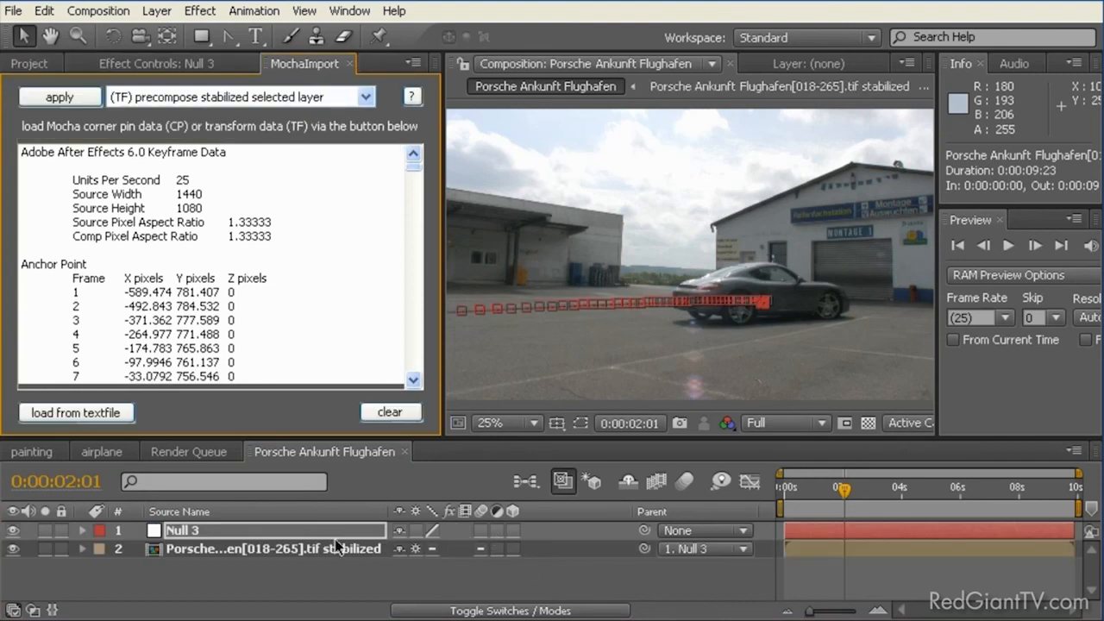
Step: Open the stabilized Porsche precomposition and go to 0:00:01:20
{"action": "double_click", "coordinate": [153, 552]}
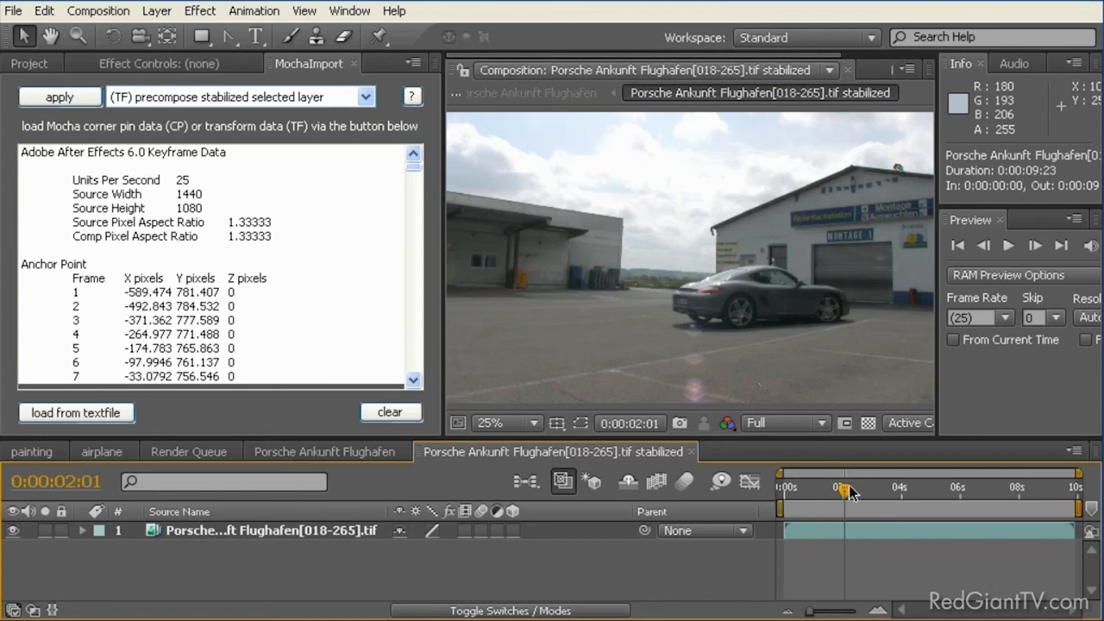
{"action": "mouse_move", "coordinate": [843, 490]}
{"action": "left_mouse_down"}
{"action": "mouse_move", "coordinate": [960, 492]}
{"action": "mouse_move", "coordinate": [752, 487]}
{"action": "mouse_move", "coordinate": [897, 490]}
{"action": "mouse_move", "coordinate": [789, 489]}
{"action": "mouse_move", "coordinate": [875, 489]}
{"action": "mouse_move", "coordinate": [809, 487]}
{"action": "mouse_move", "coordinate": [835, 489]}
{"action": "left_mouse_up"}
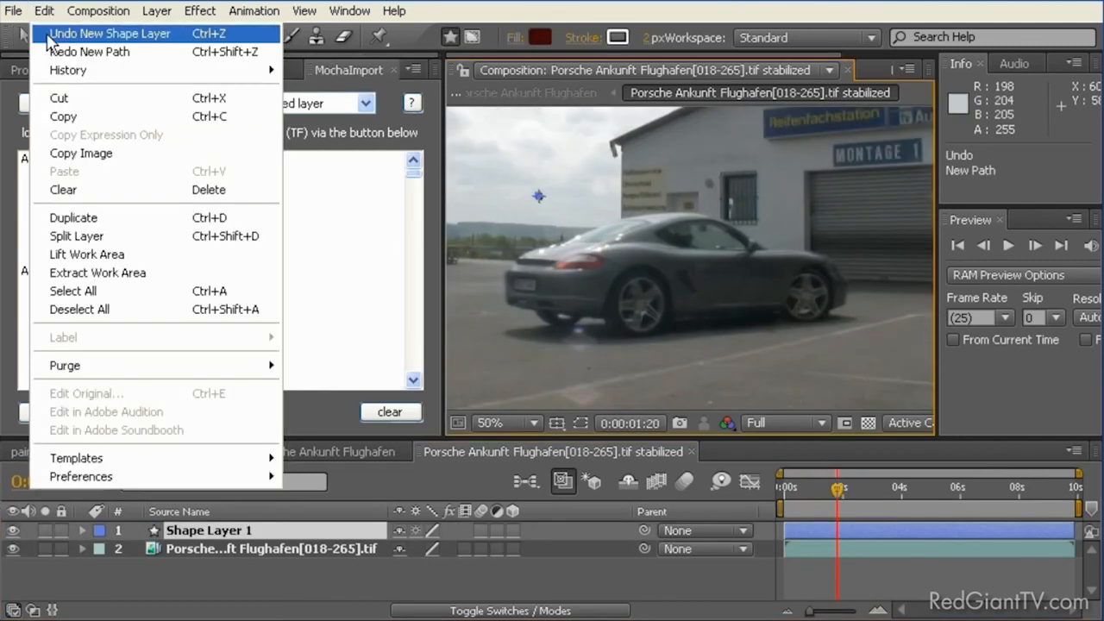
{"action": "left_click", "coordinate": [50, 36]}
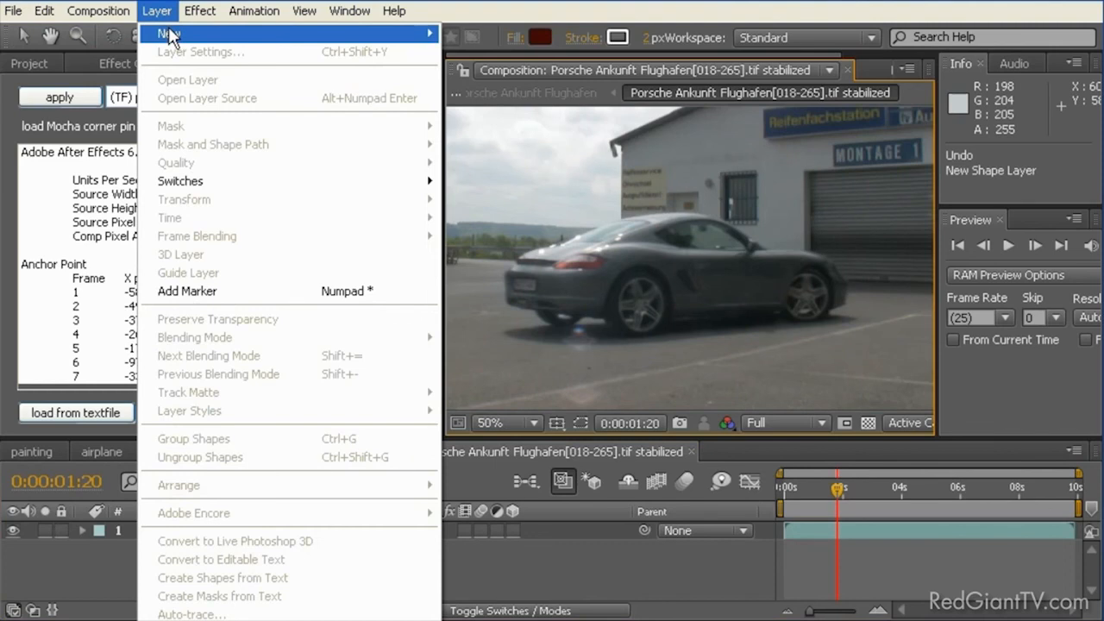
Step: Create a white 1440 x 1080 px solid named Matte in the stabilized composition and hide it
{"action": "mouse_move", "coordinate": [168, 33]}
{"action": "left_click", "coordinate": [537, 48]}
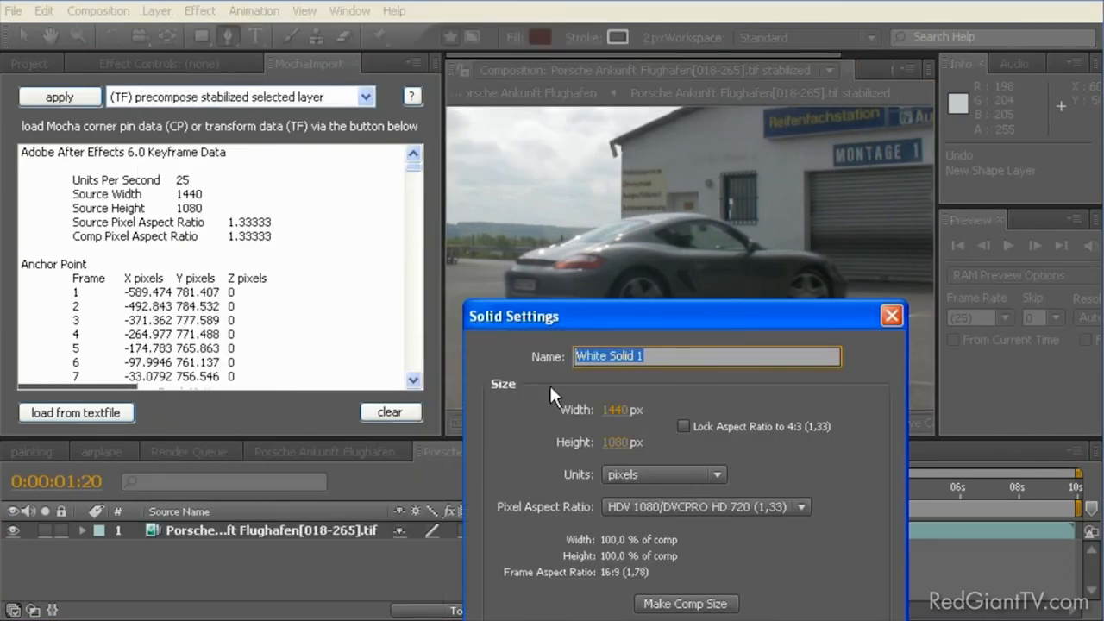
{"action": "type", "text": "Matte"}
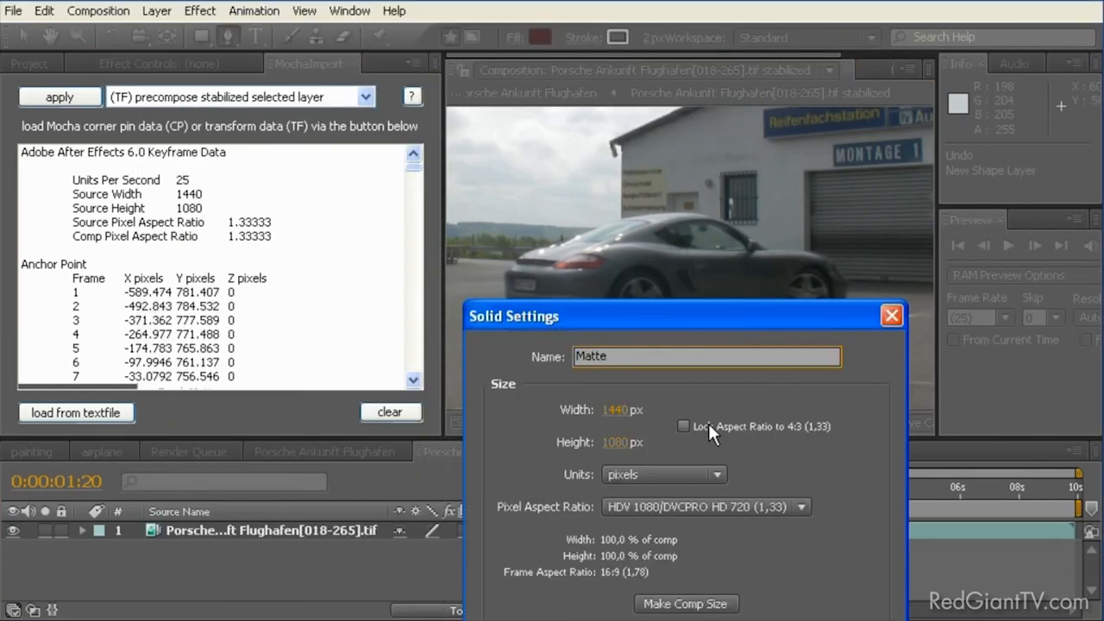
{"action": "key", "text": "Return"}
{"action": "left_click", "coordinate": [13, 530]}
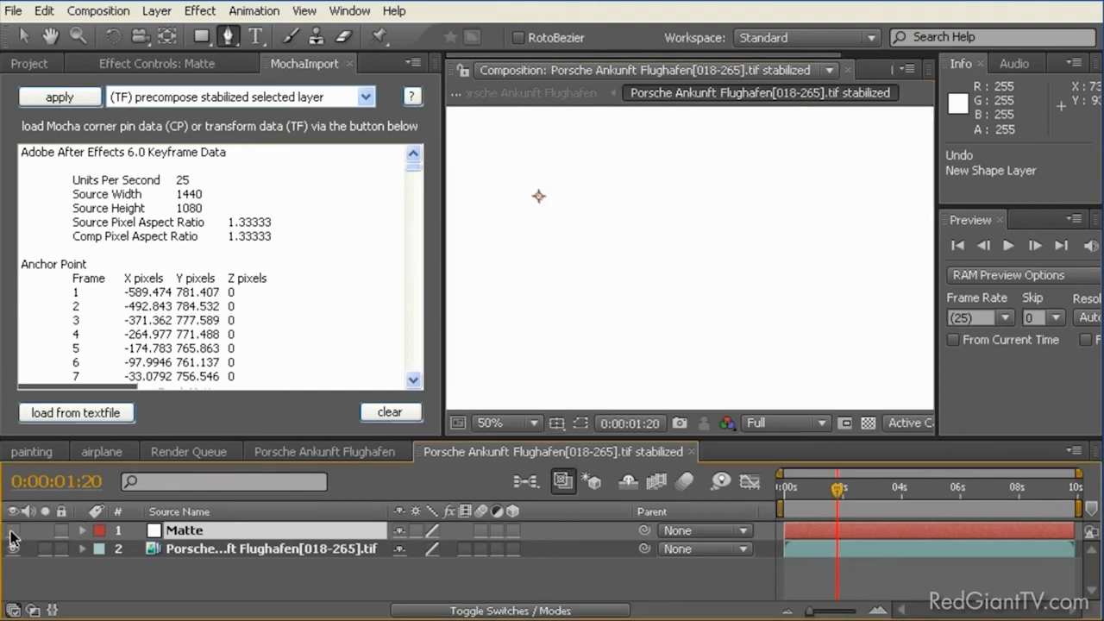
Step: Draw a closed nine-point mask around the Porsche and its ground shadow on the hidden Matte layer, and check it at 0:00:01:18
{"action": "left_click", "coordinate": [222, 39]}
{"action": "left_click", "coordinate": [512, 262]}
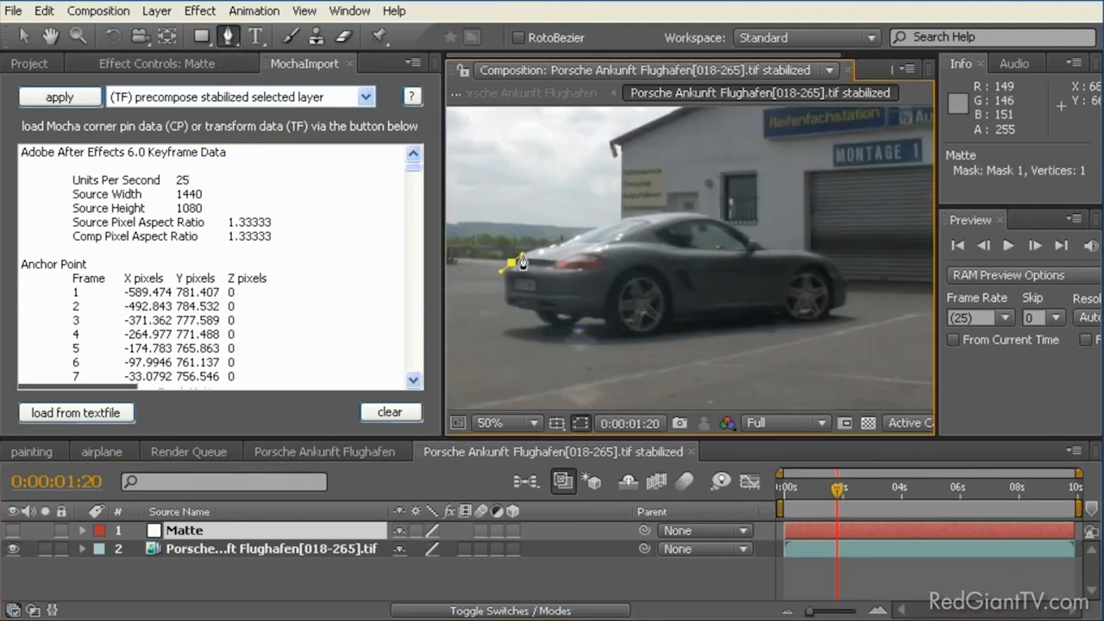
{"action": "left_click", "coordinate": [562, 243]}
{"action": "left_click_drag", "start_coordinate": [695, 221], "coordinate": [700, 214]}
{"action": "left_click_drag", "start_coordinate": [761, 248], "coordinate": [846, 326]}
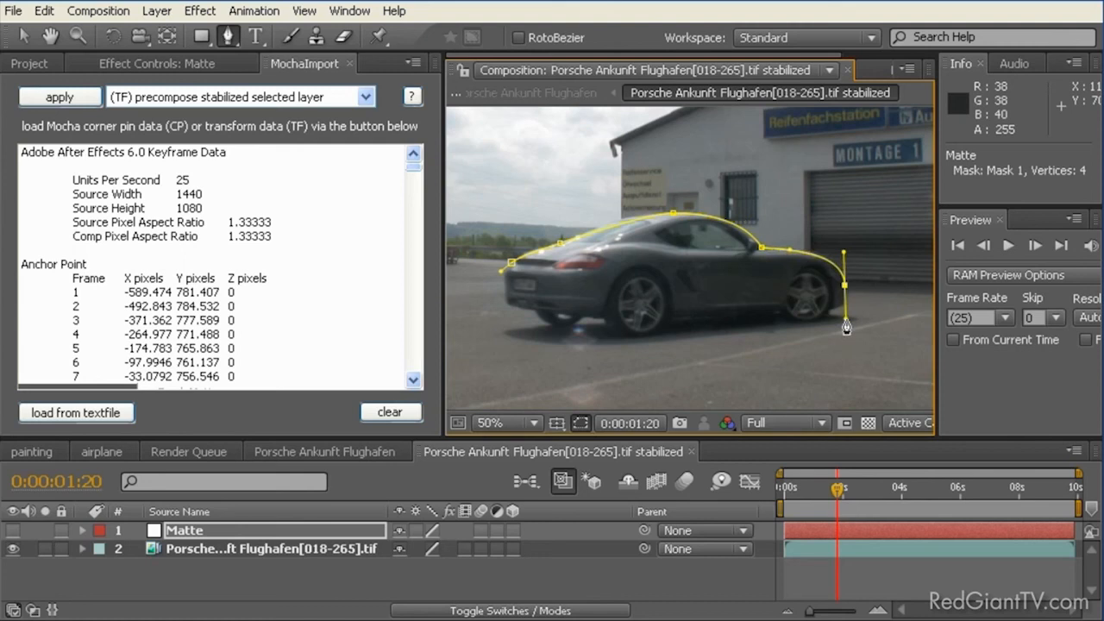
{"action": "left_click", "coordinate": [842, 306]}
{"action": "left_click", "coordinate": [826, 309]}
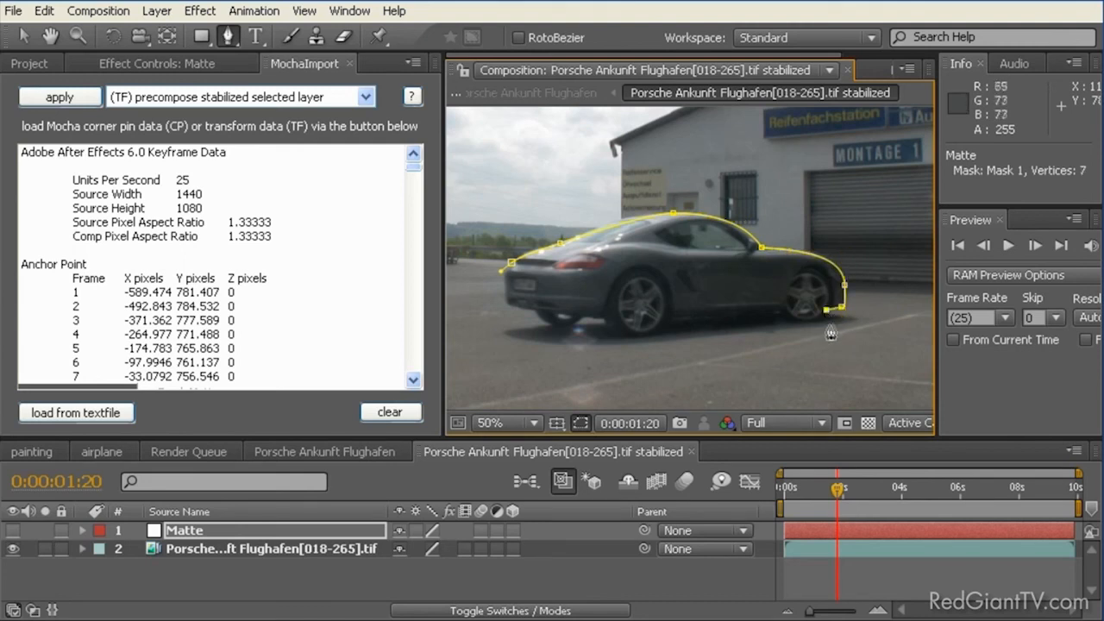
{"action": "left_click_drag", "start_coordinate": [831, 359], "coordinate": [804, 353]}
{"action": "left_click_drag", "start_coordinate": [566, 351], "coordinate": [523, 335]}
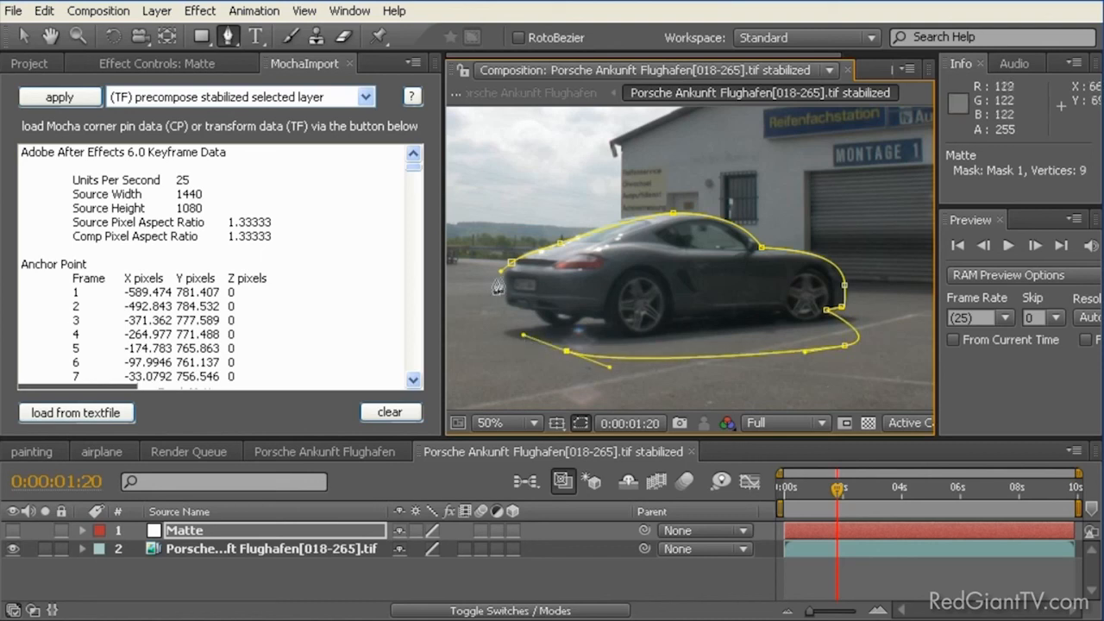
{"action": "left_click_drag", "start_coordinate": [511, 261], "coordinate": [535, 240]}
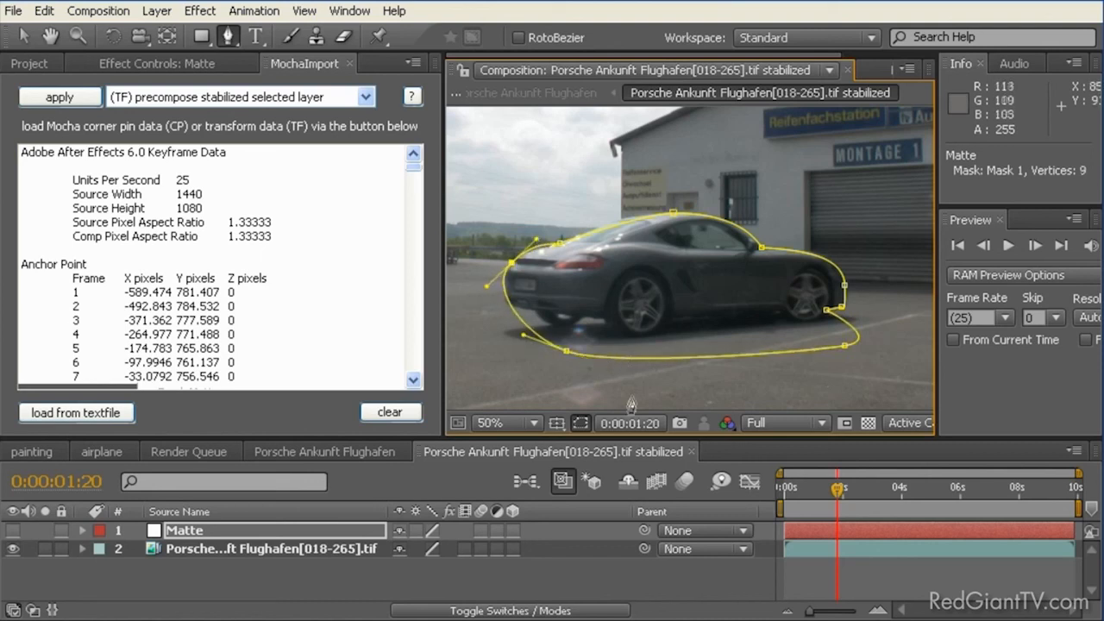
{"action": "key", "text": "v"}
{"action": "mouse_move", "coordinate": [836, 488]}
{"action": "left_mouse_down"}
{"action": "mouse_move", "coordinate": [795, 488]}
{"action": "mouse_move", "coordinate": [881, 488]}
{"action": "mouse_move", "coordinate": [784, 485]}
{"action": "mouse_move", "coordinate": [835, 479]}
{"action": "left_mouse_up"}
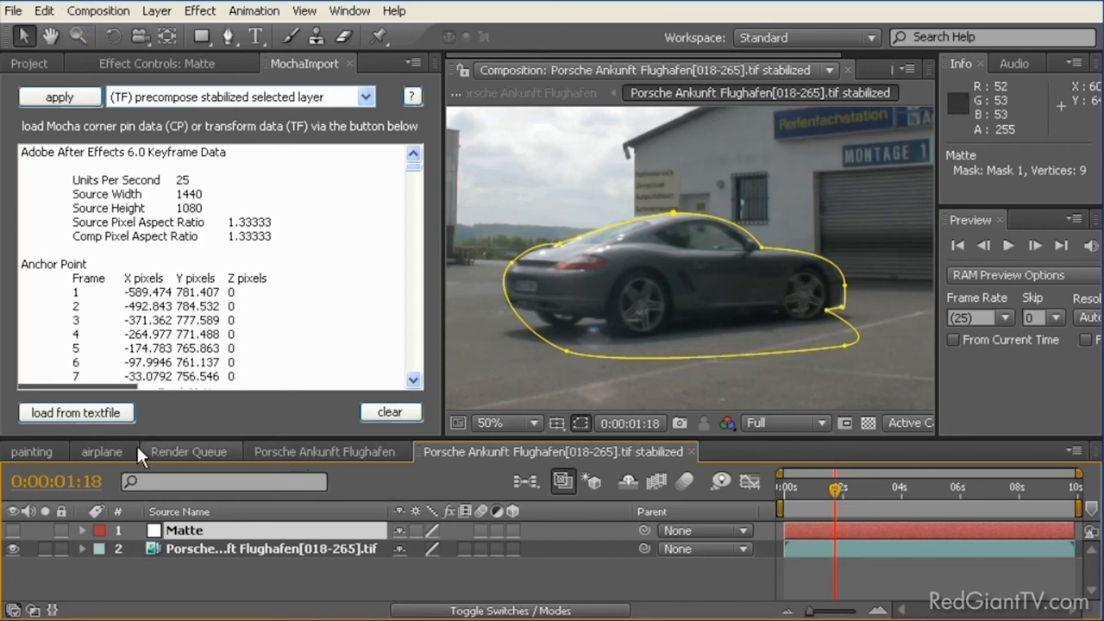
Step: Create a new composition from the Porsche Ankunft Flughafen[018-265].tif footage and go to 0:00:02:11
{"action": "left_click", "coordinate": [37, 64]}
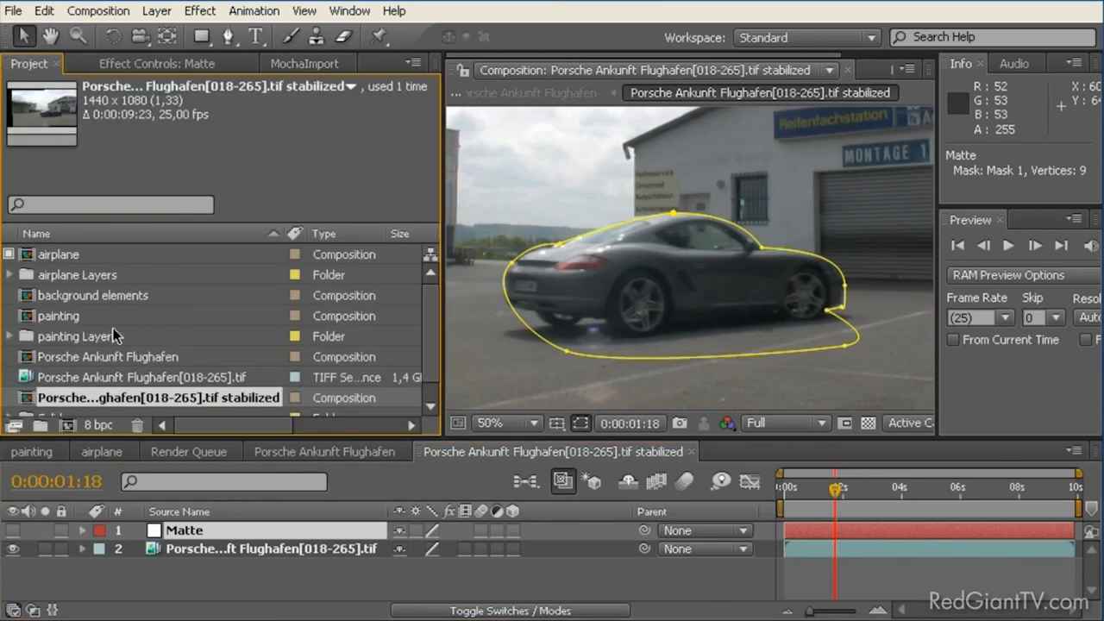
{"action": "left_click_drag", "start_coordinate": [66, 383], "coordinate": [66, 426]}
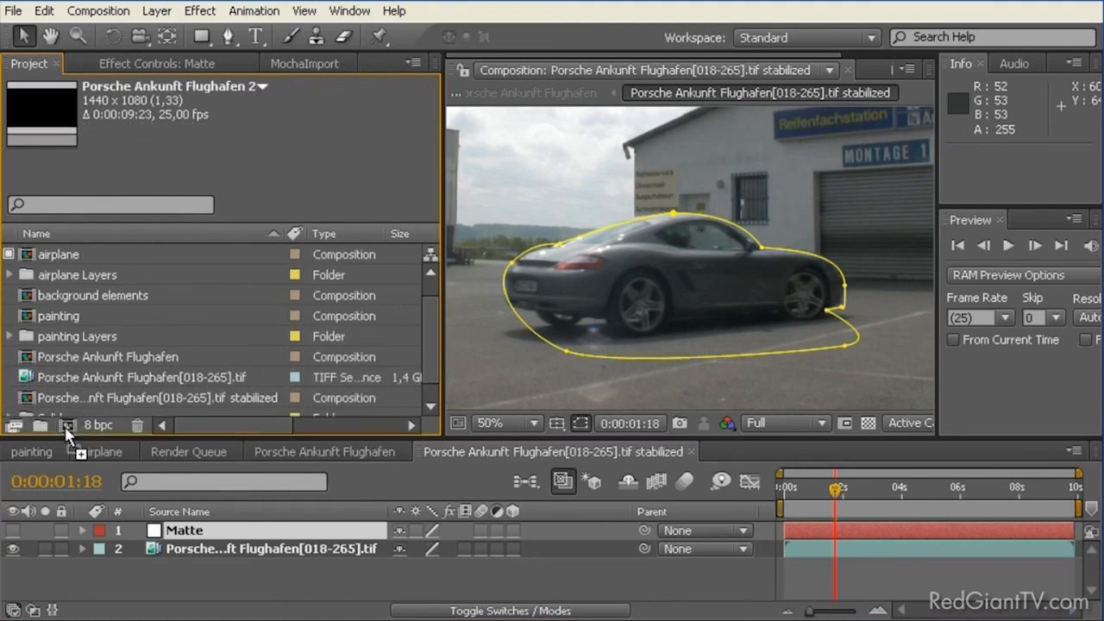
{"action": "left_click_drag", "start_coordinate": [849, 492], "coordinate": [955, 492]}
{"action": "scroll", "coordinate": [671, 320], "scroll_direction": "down", "scroll_amount": 4}
{"action": "scroll", "coordinate": [696, 329], "scroll_direction": "up", "scroll_amount": 2}
{"action": "left_click_drag", "start_coordinate": [955, 492], "coordinate": [932, 492]}
{"action": "left_click", "coordinate": [857, 490]}
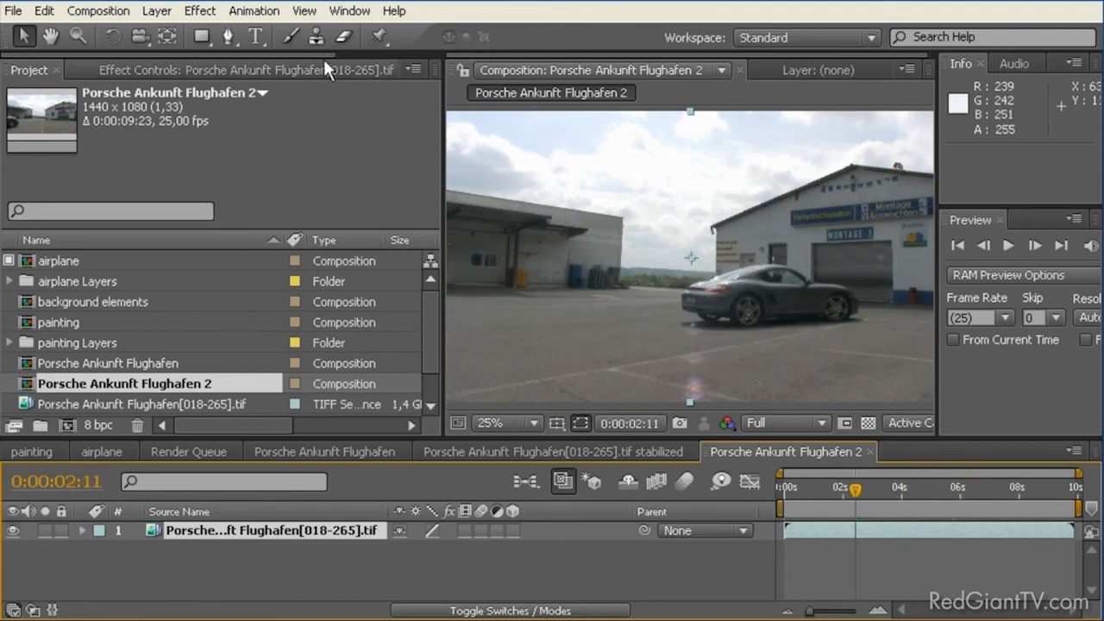
Step: Load the "car track corner pin" text file into MochaImport
{"action": "left_click_drag", "start_coordinate": [314, 54], "coordinate": [358, 63]}
{"action": "left_click", "coordinate": [353, 70]}
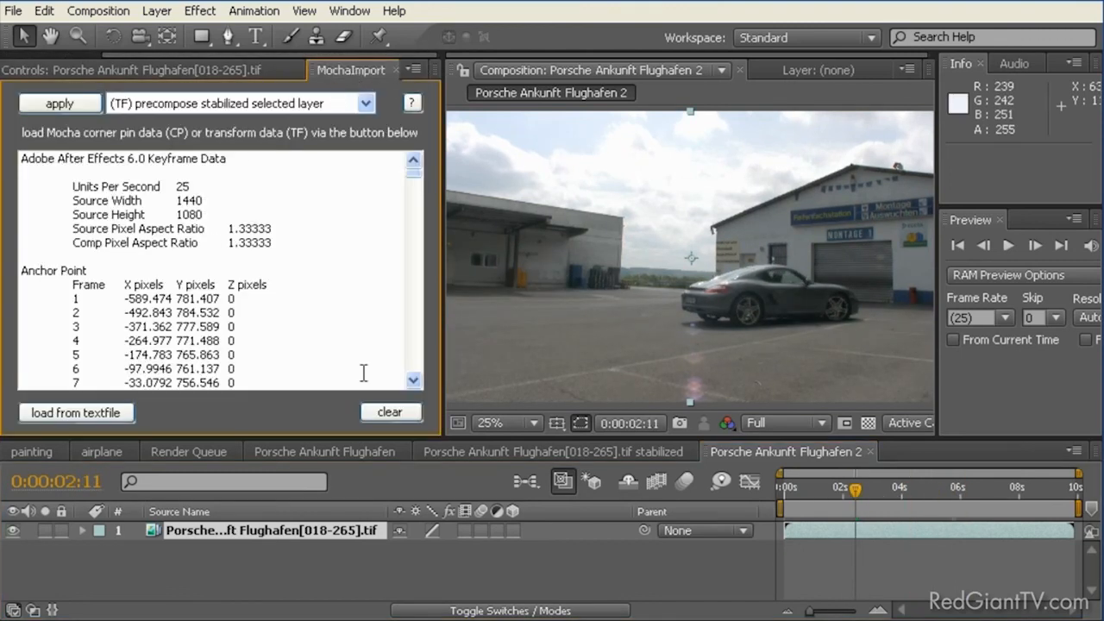
{"action": "left_click", "coordinate": [90, 414]}
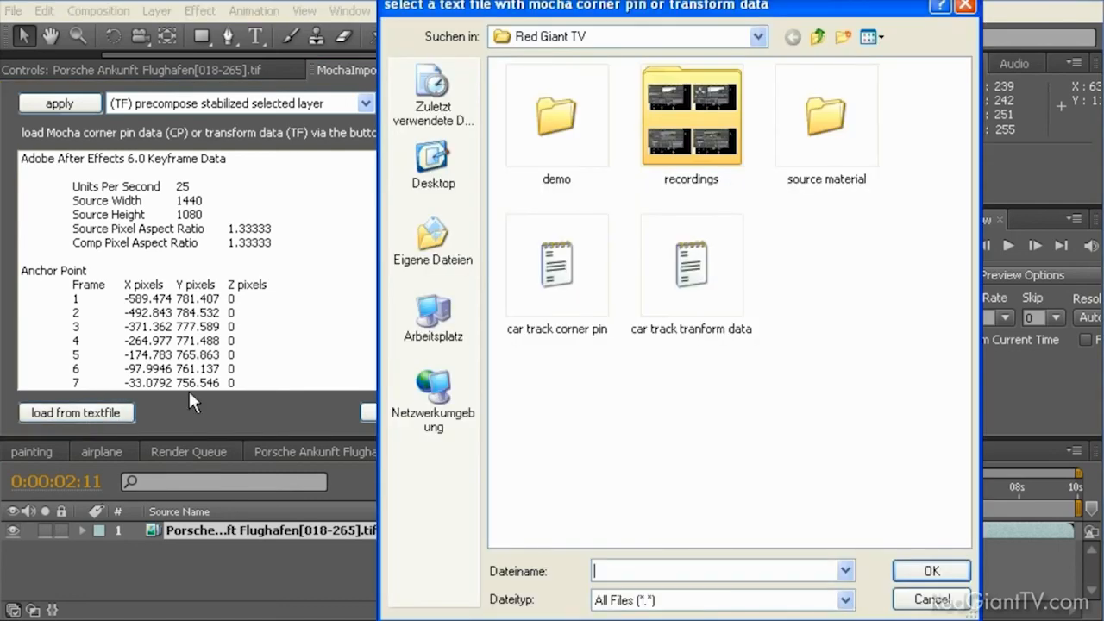
{"action": "left_click", "coordinate": [576, 276]}
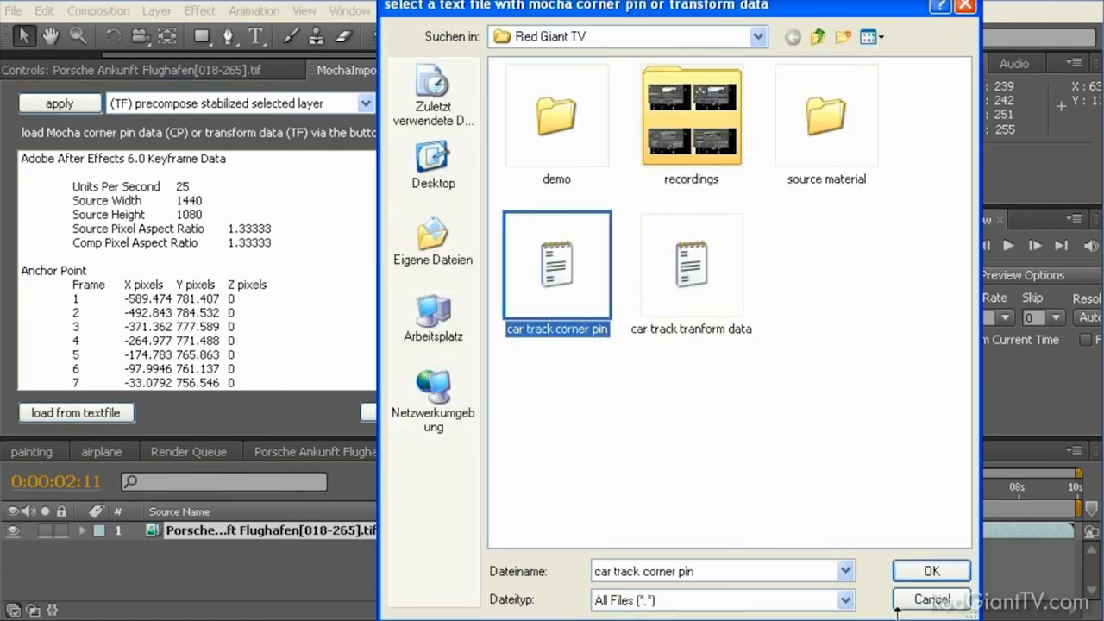
{"action": "left_click", "coordinate": [928, 573]}
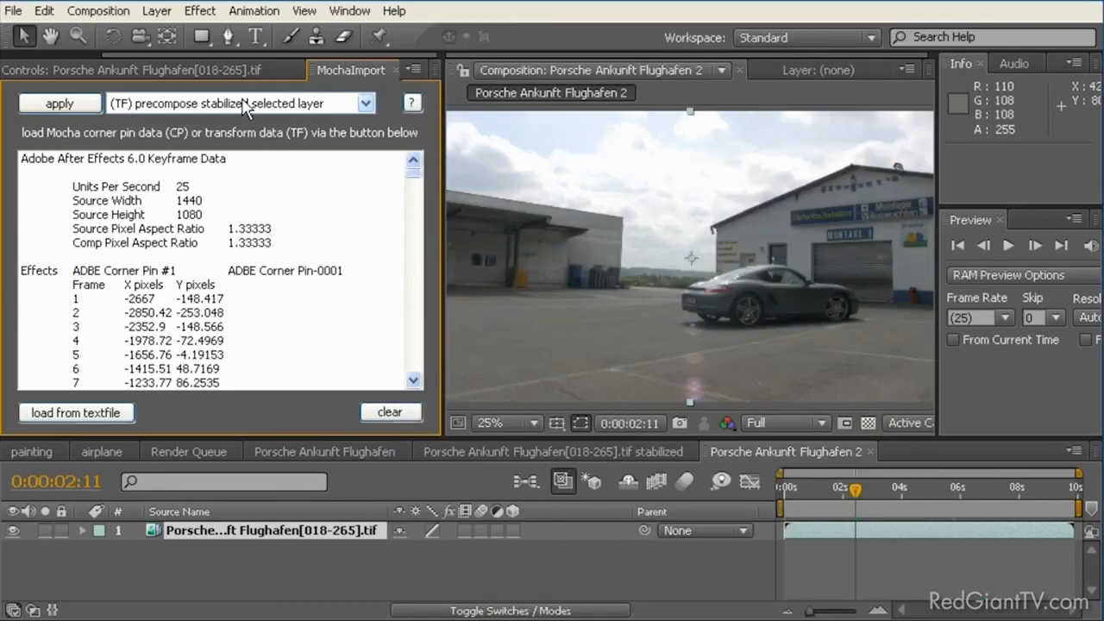
Step: Apply "(CP*) Red Giant Warp precomp selected layer" to the Porsche footage layer and move to 0:00:02:12
{"action": "left_click", "coordinate": [242, 104]}
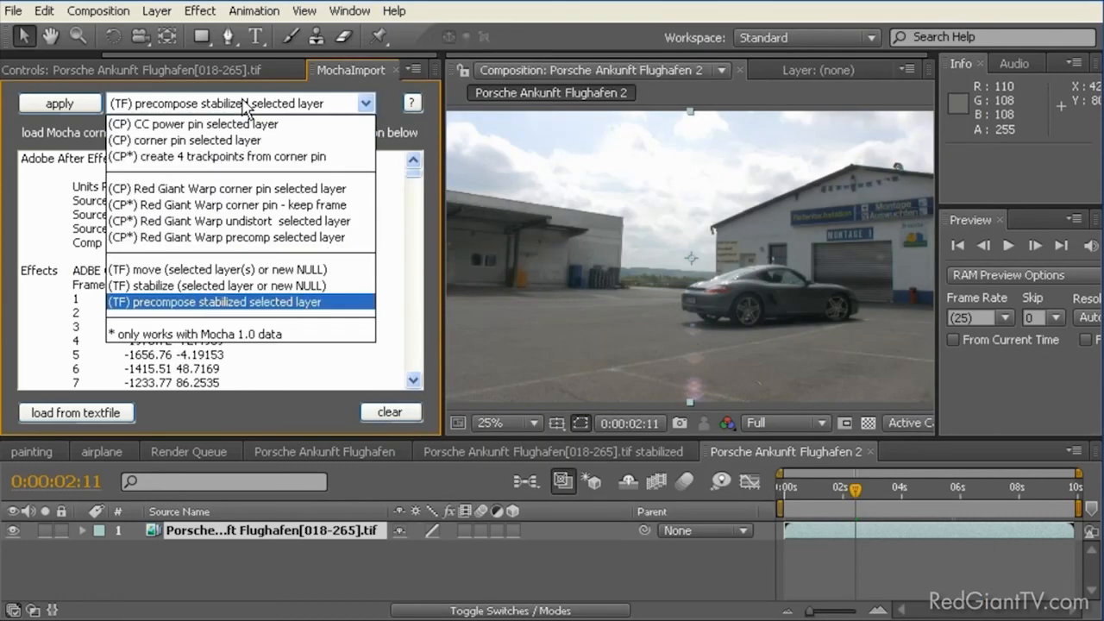
{"action": "left_click", "coordinate": [214, 246]}
{"action": "left_click", "coordinate": [207, 105]}
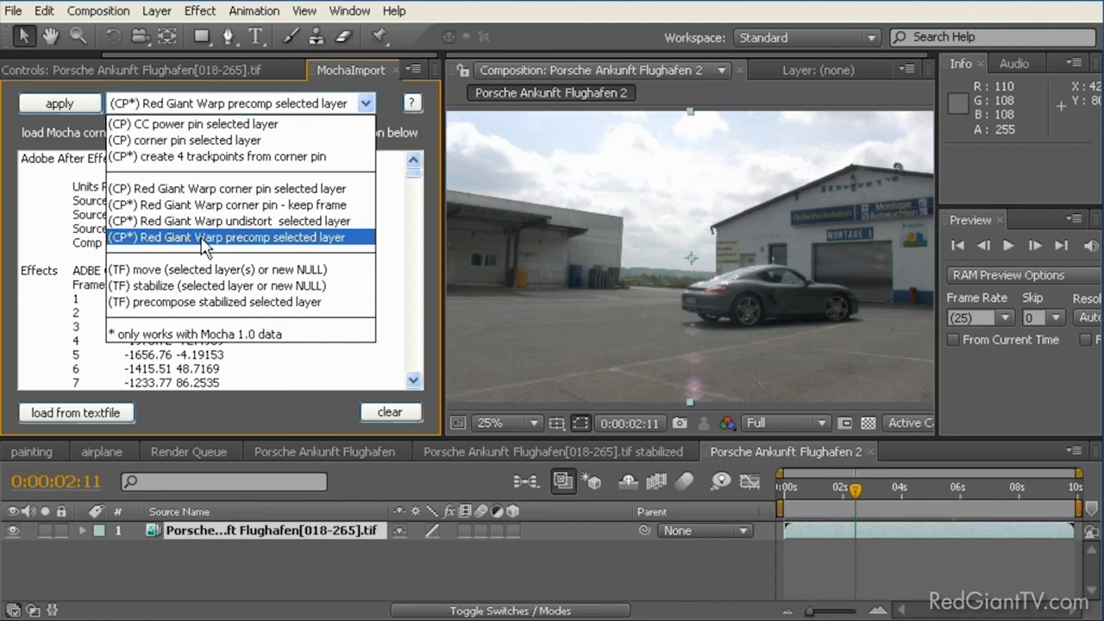
{"action": "left_click", "coordinate": [204, 241]}
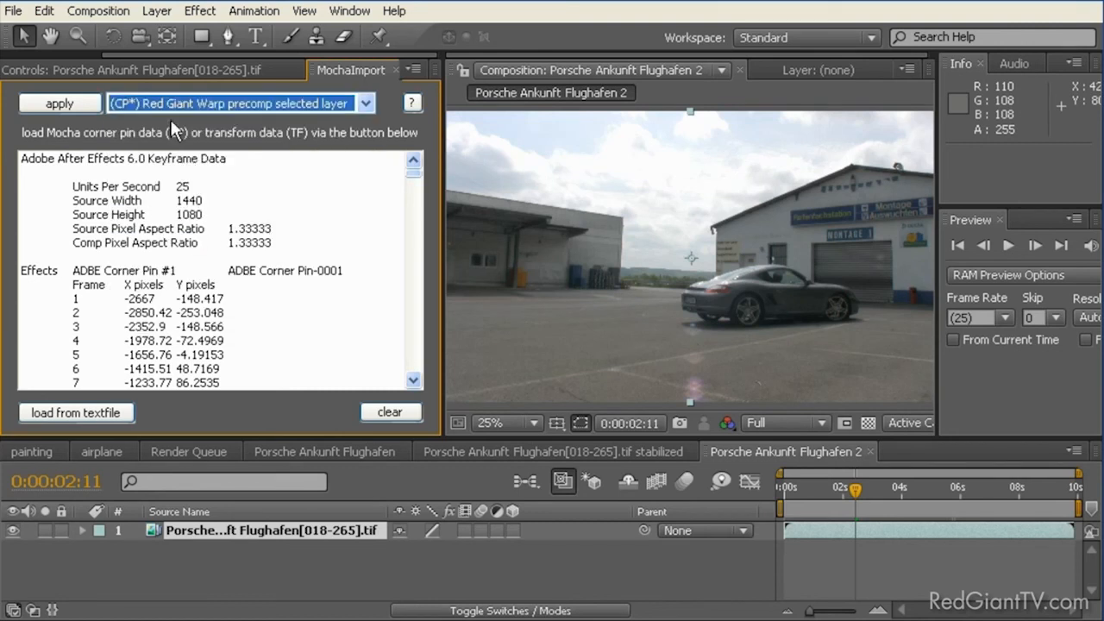
{"action": "left_click", "coordinate": [310, 538]}
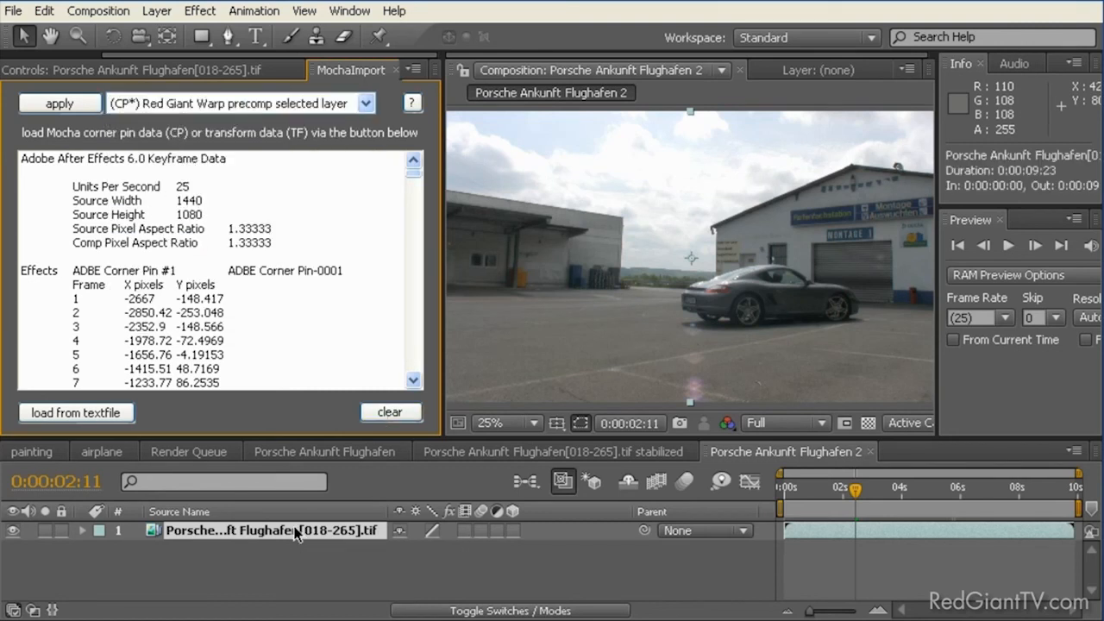
{"action": "left_click", "coordinate": [82, 104]}
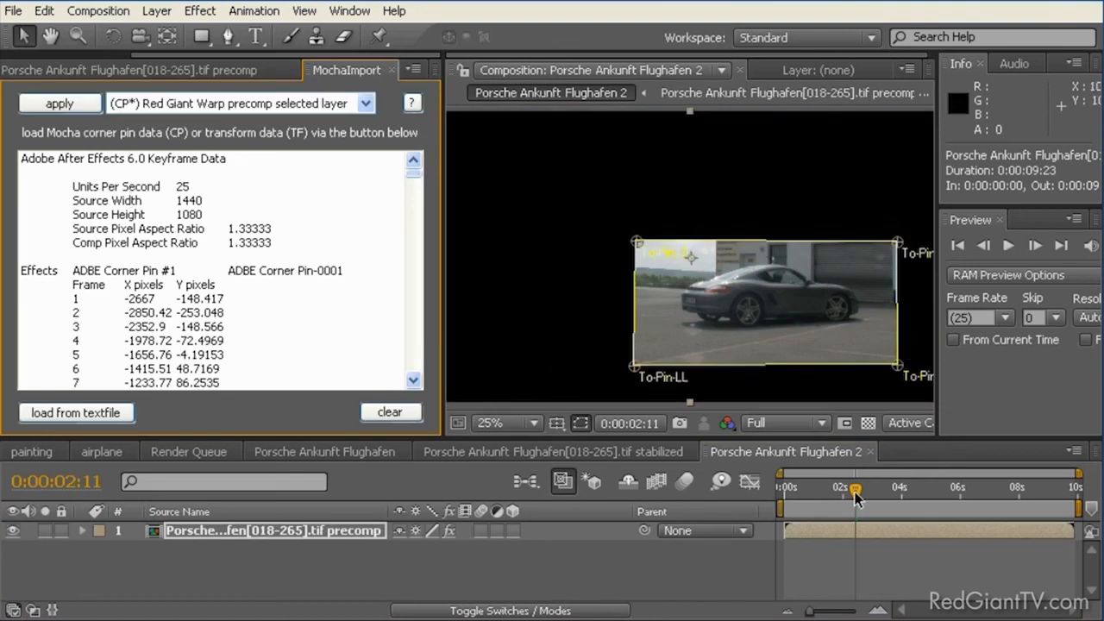
{"action": "mouse_move", "coordinate": [853, 496]}
{"action": "left_mouse_down"}
{"action": "mouse_move", "coordinate": [788, 492]}
{"action": "mouse_move", "coordinate": [907, 490]}
{"action": "mouse_move", "coordinate": [821, 490]}
{"action": "mouse_move", "coordinate": [858, 488]}
{"action": "left_mouse_up"}
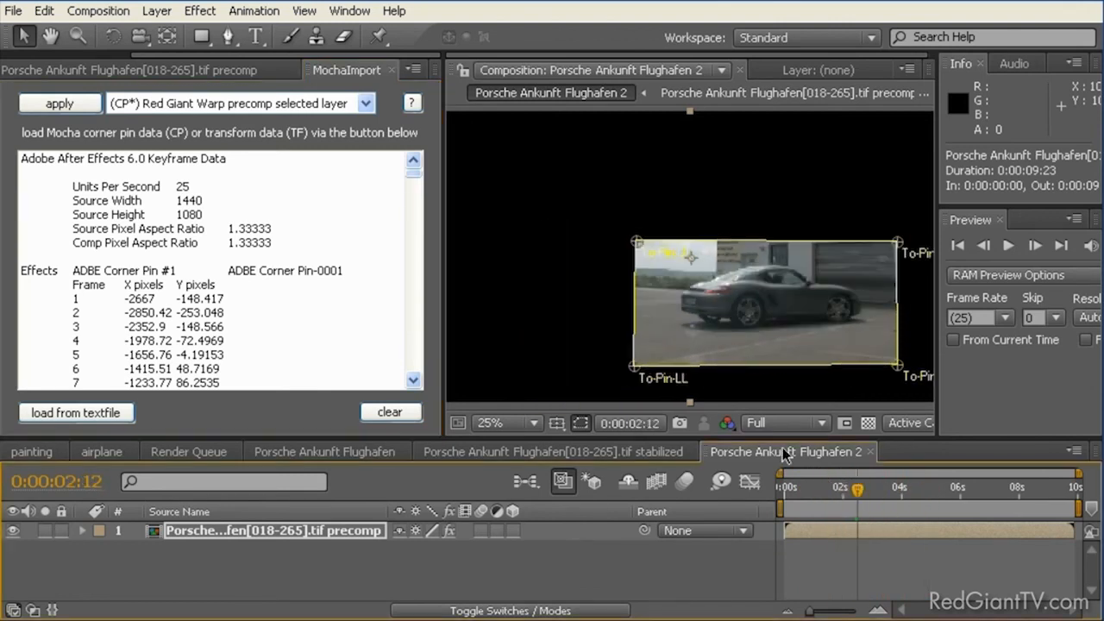
Step: Add the original Porsche Ankunft Flughafen[018-265].tif footage beneath the precomp layer and go to 0:00:01:17
{"action": "left_click", "coordinate": [78, 73]}
{"action": "left_click_drag", "start_coordinate": [83, 55], "coordinate": [35, 57]}
{"action": "left_click", "coordinate": [30, 73]}
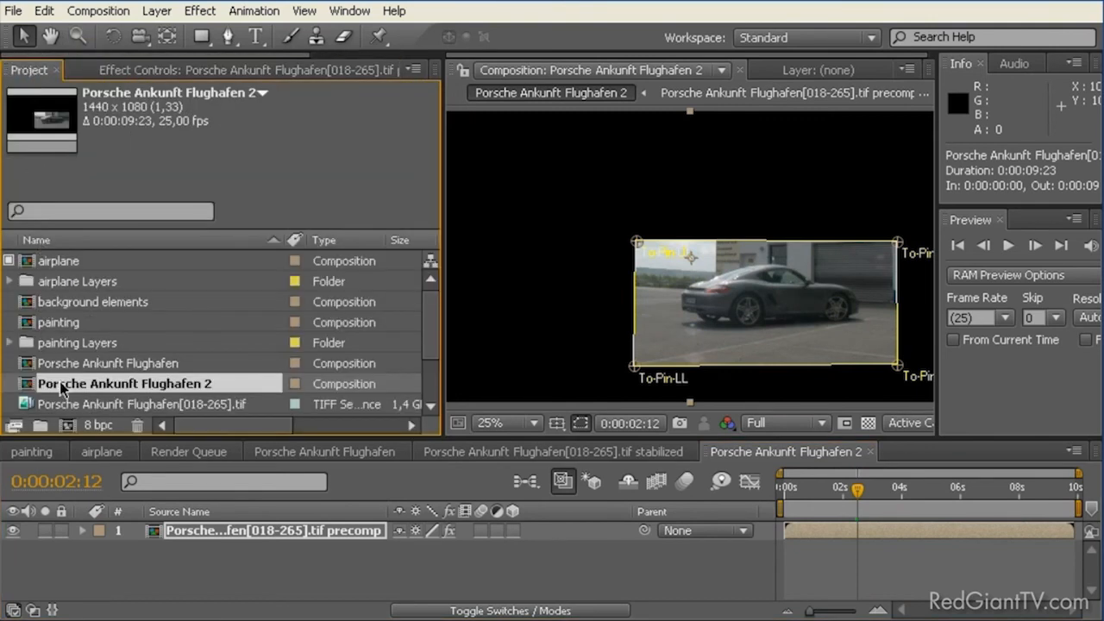
{"action": "left_click_drag", "start_coordinate": [52, 404], "coordinate": [61, 556]}
{"action": "mouse_move", "coordinate": [854, 494]}
{"action": "left_mouse_down"}
{"action": "mouse_move", "coordinate": [798, 494]}
{"action": "mouse_move", "coordinate": [854, 494]}
{"action": "mouse_move", "coordinate": [833, 493]}
{"action": "left_mouse_up"}
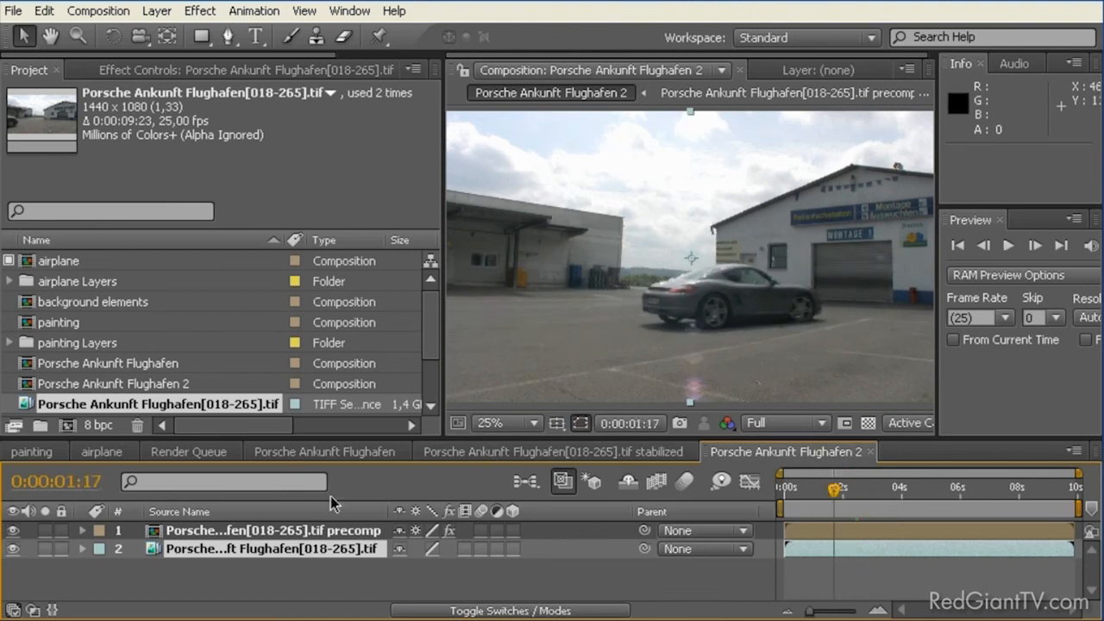
Step: Open the Porsche precomp layer's composition and scrub through the stabilized car to 0:00:03:11
{"action": "left_click", "coordinate": [167, 533]}
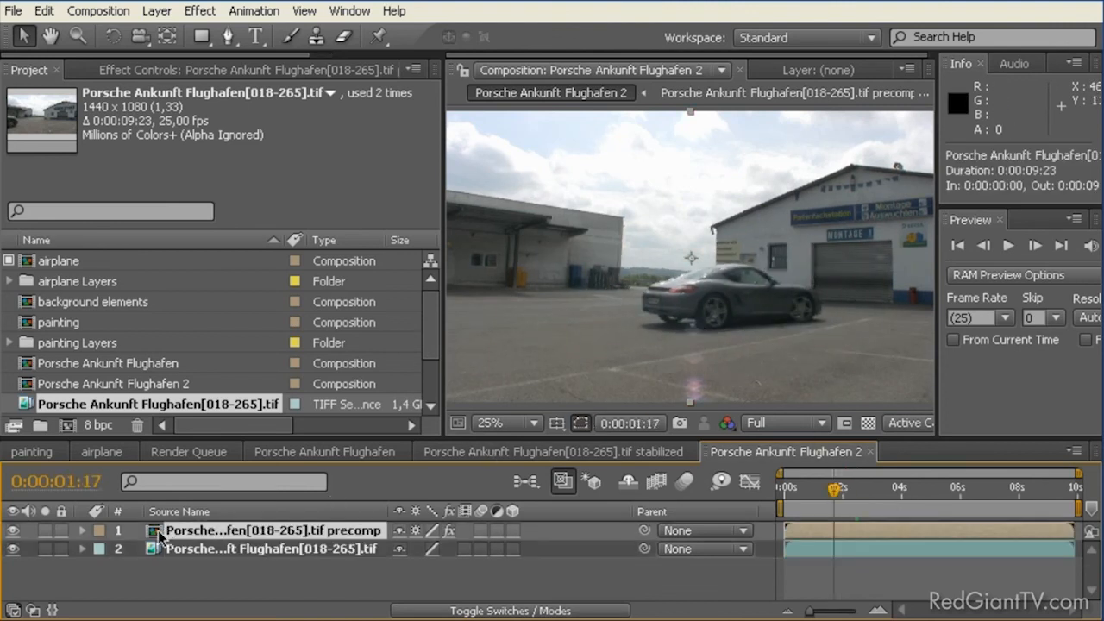
{"action": "double_click", "coordinate": [160, 533]}
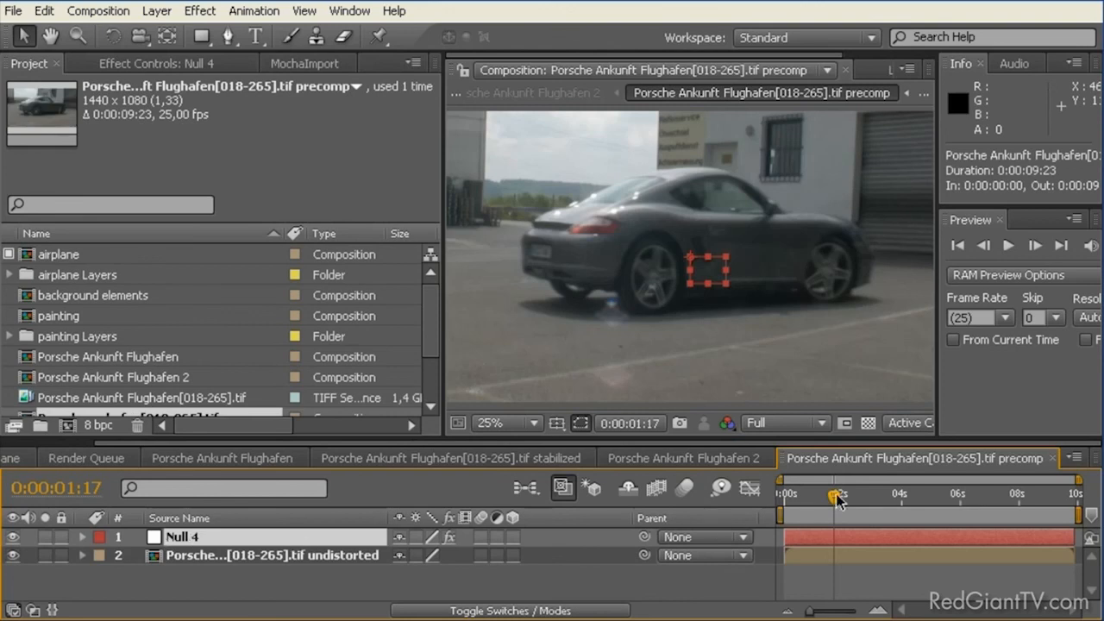
{"action": "left_click_drag", "start_coordinate": [827, 501], "coordinate": [812, 502]}
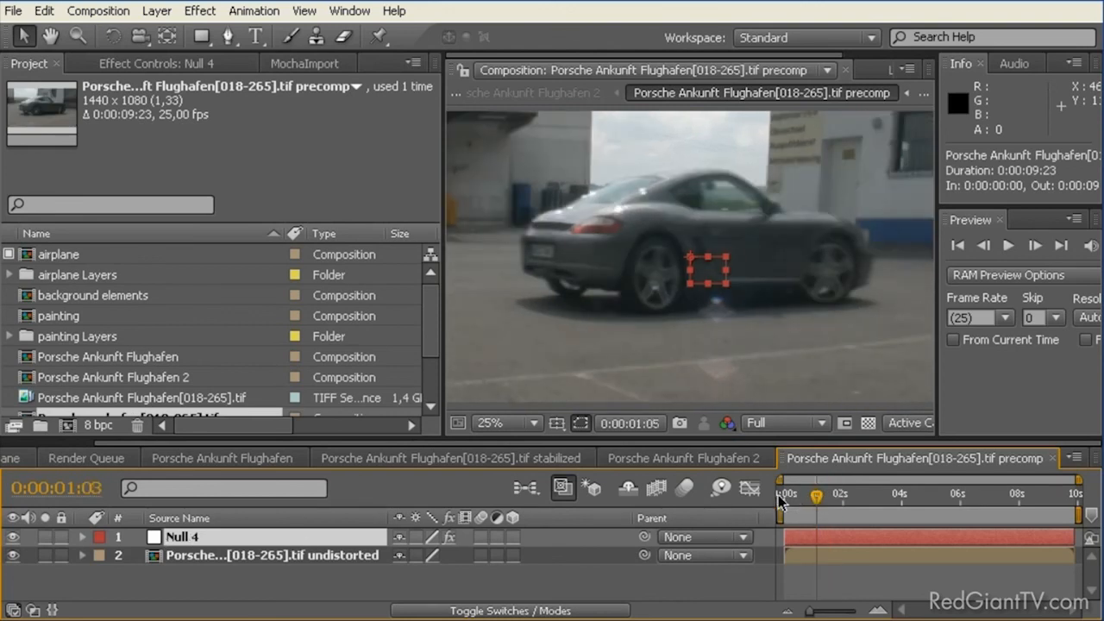
{"action": "left_click_drag", "start_coordinate": [863, 498], "coordinate": [884, 498]}
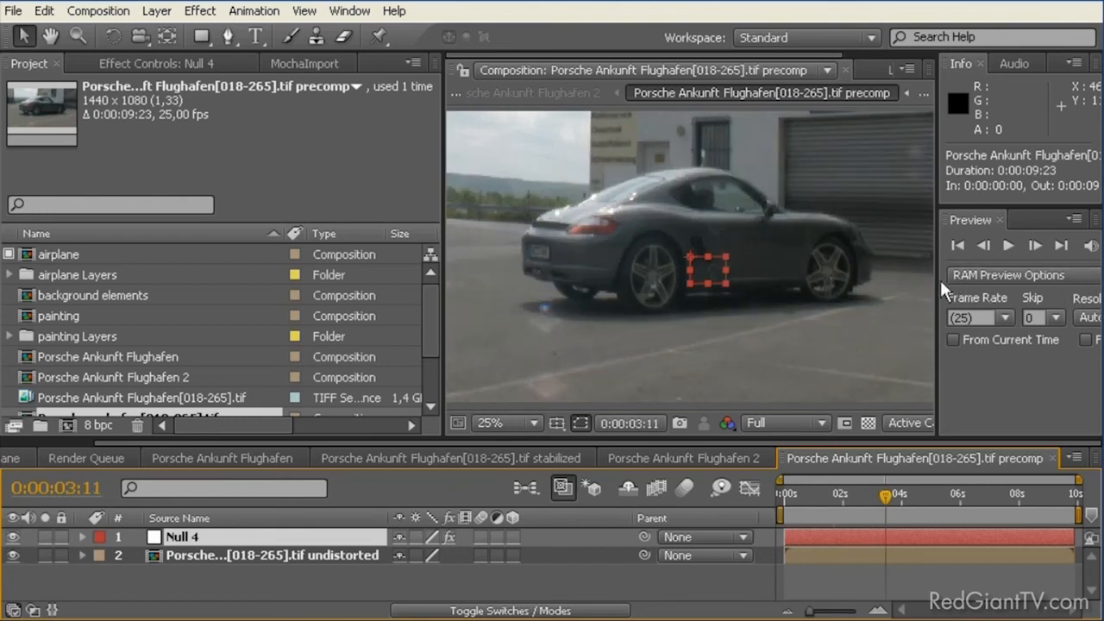
Step: Widen the preview controls and play a RAM preview of the stabilized car in the precomp
{"action": "left_click_drag", "start_coordinate": [937, 281], "coordinate": [878, 281]}
{"action": "left_click", "coordinate": [1086, 247]}
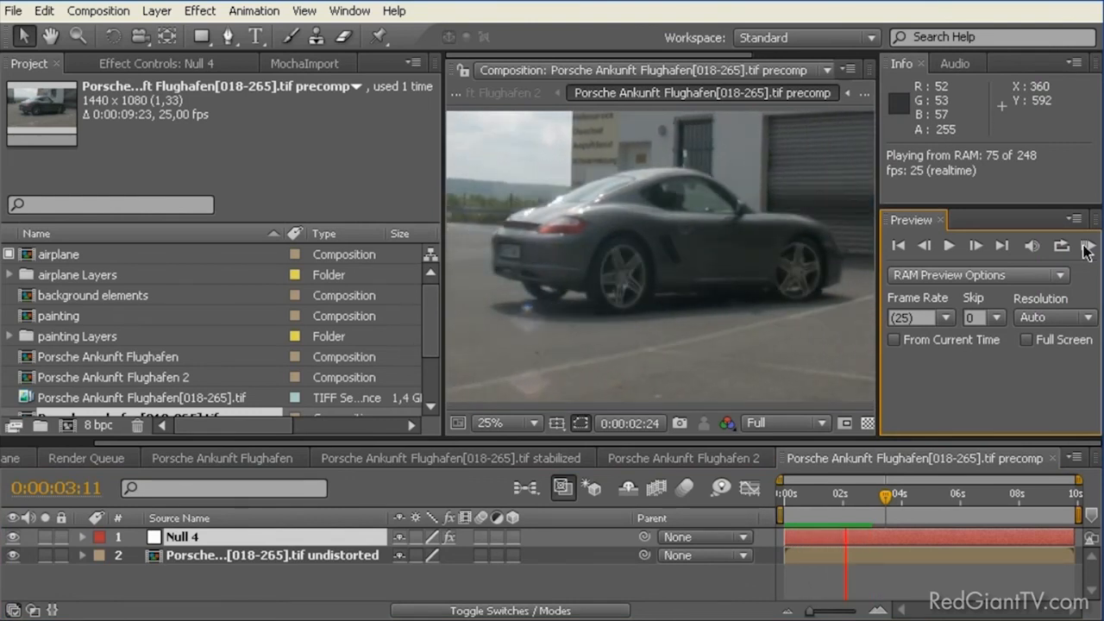
{"action": "left_click", "coordinate": [1087, 248]}
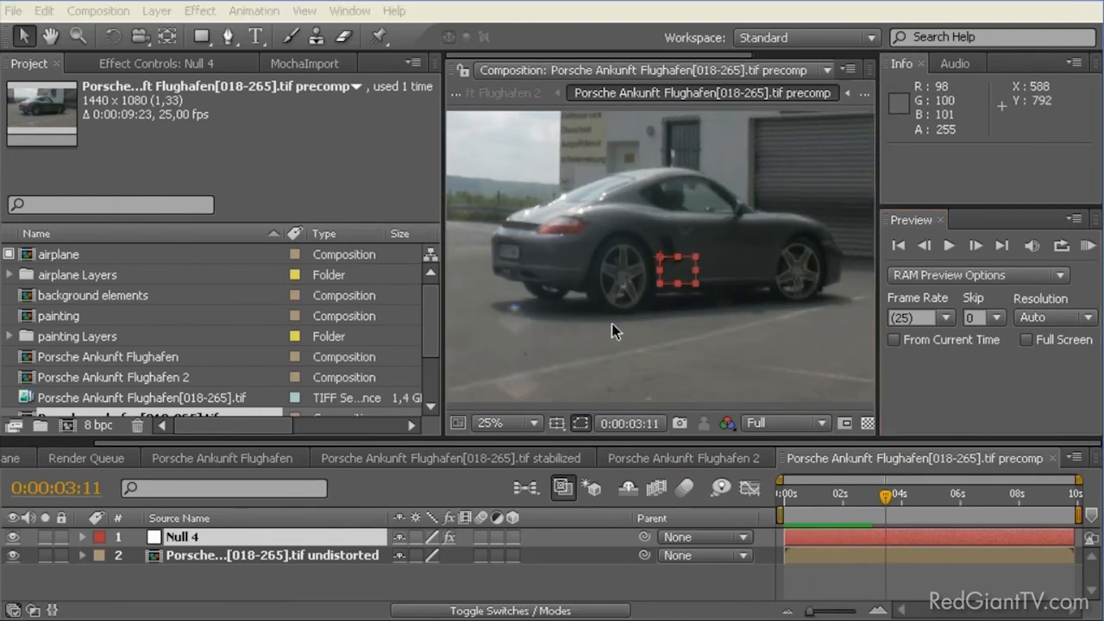
Step: Create a white 1440 x 1080 px solid named Matte above Null 4 in the precomp and hide it
{"action": "left_click", "coordinate": [204, 537]}
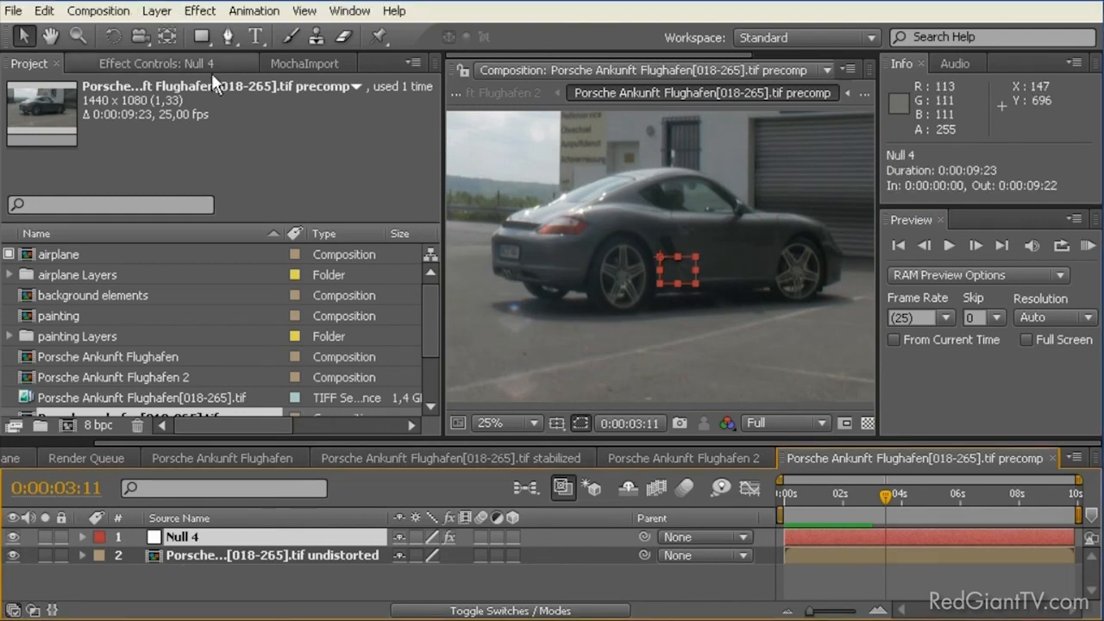
{"action": "left_click", "coordinate": [156, 12]}
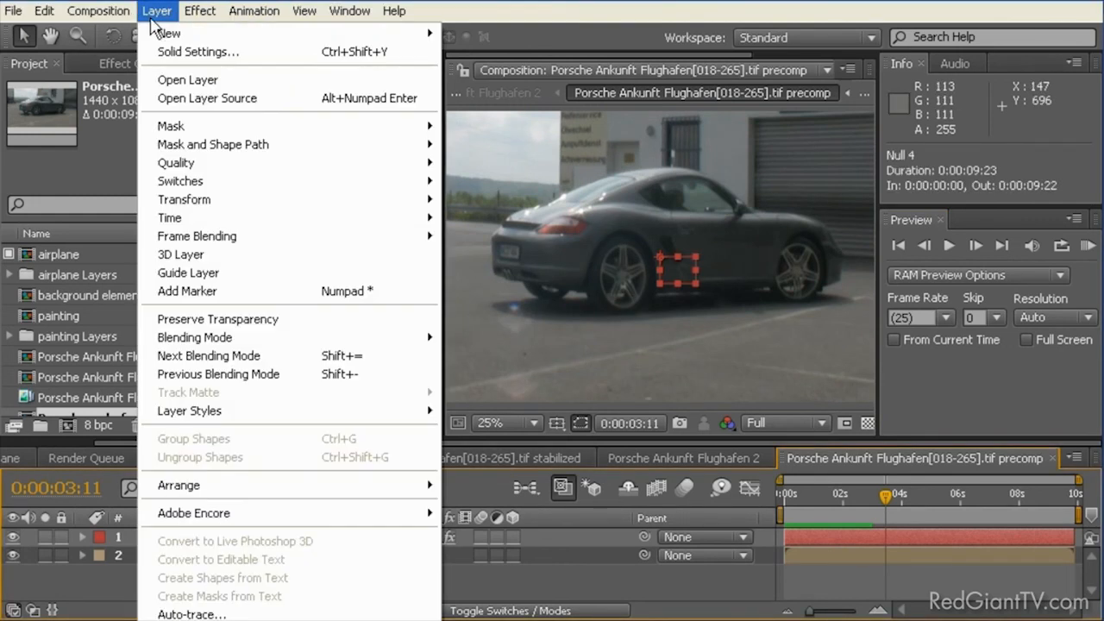
{"action": "mouse_move", "coordinate": [384, 34]}
{"action": "left_click", "coordinate": [456, 49]}
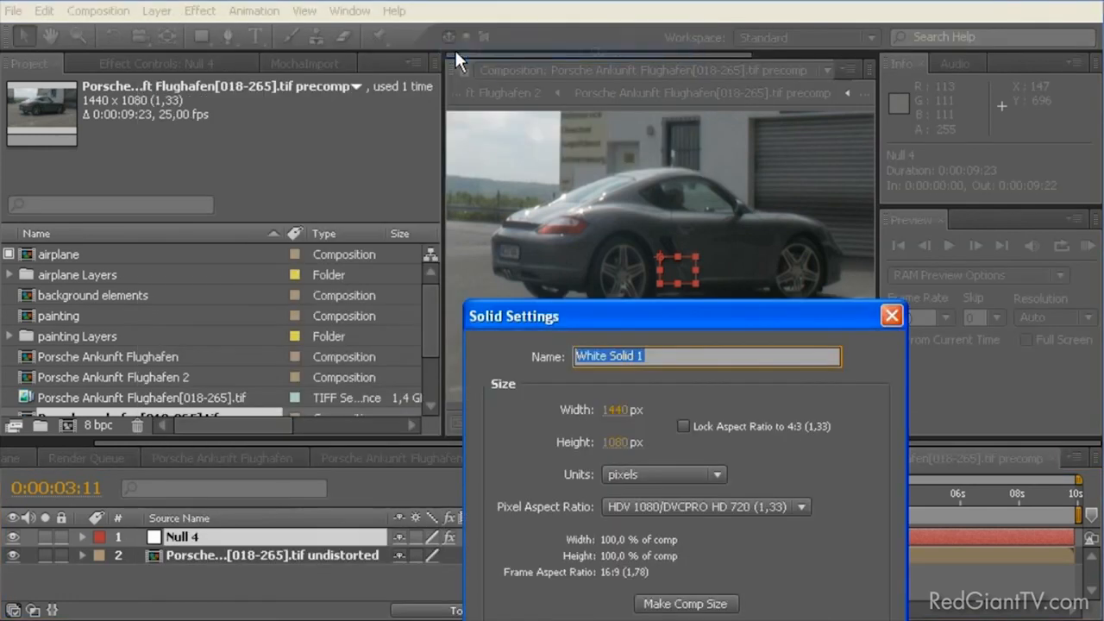
{"action": "type", "text": "Matte"}
{"action": "key", "text": "Return"}
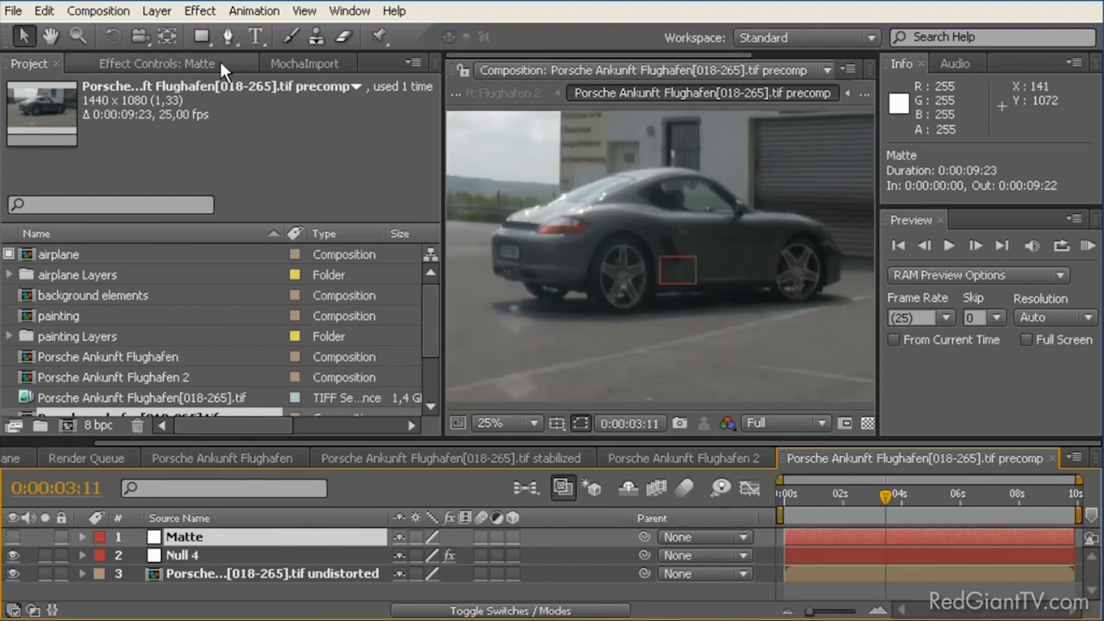
Step: Activate the Pen tool and widen the composition viewer on both sides with the car magnified to 50%
{"action": "left_click", "coordinate": [227, 36]}
{"action": "key", "text": "period"}
{"action": "key", "text": "period"}
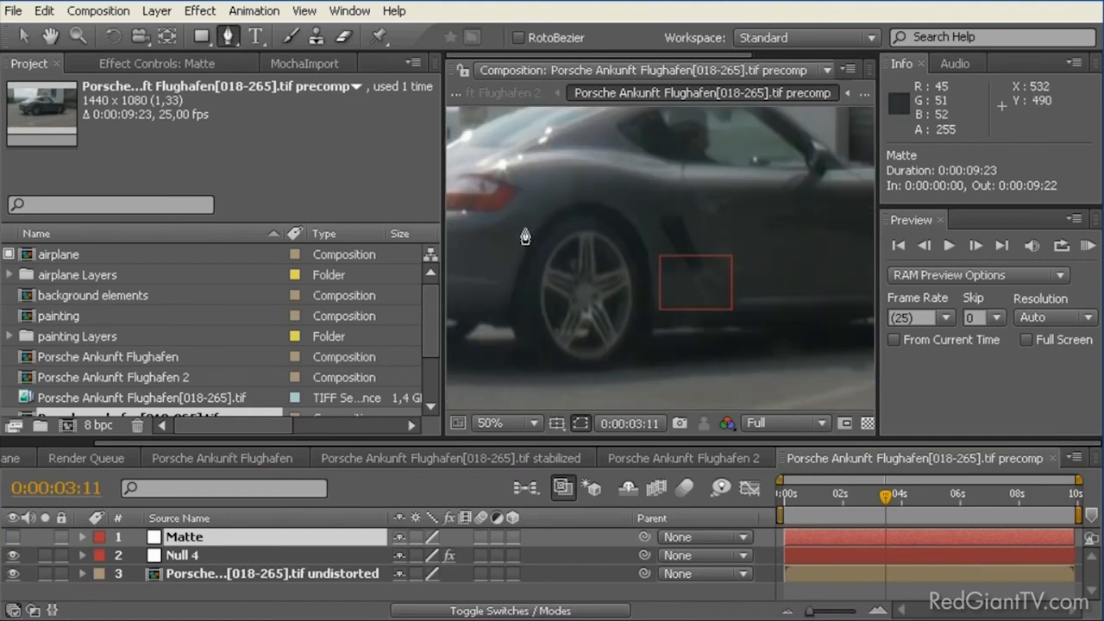
{"action": "left_click_drag", "start_coordinate": [442, 222], "coordinate": [205, 221]}
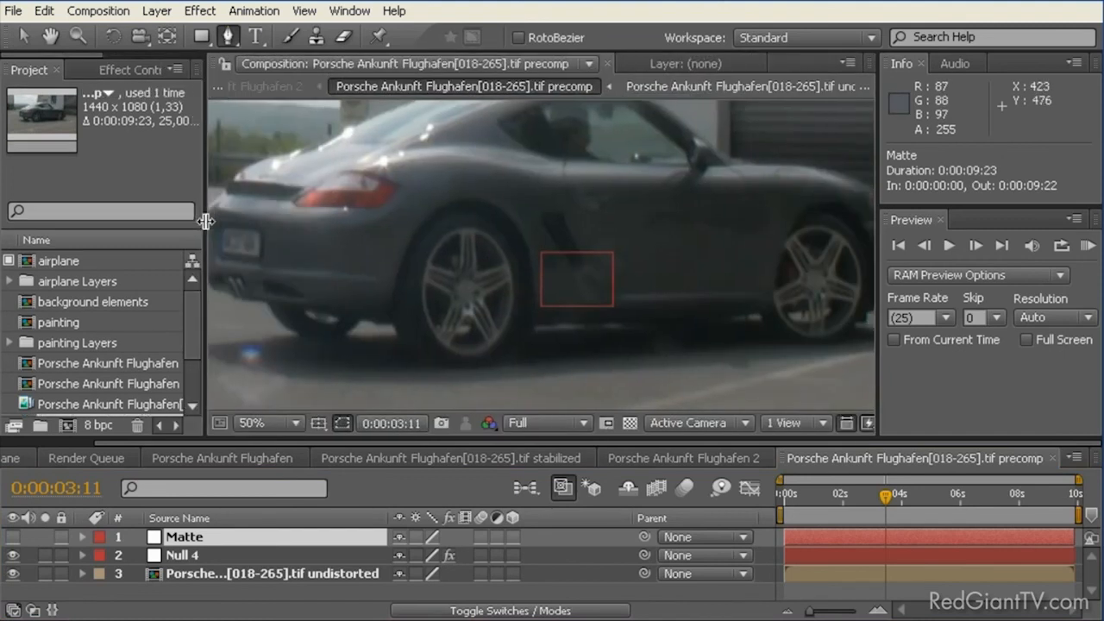
{"action": "left_click_drag", "start_coordinate": [881, 161], "coordinate": [1045, 160]}
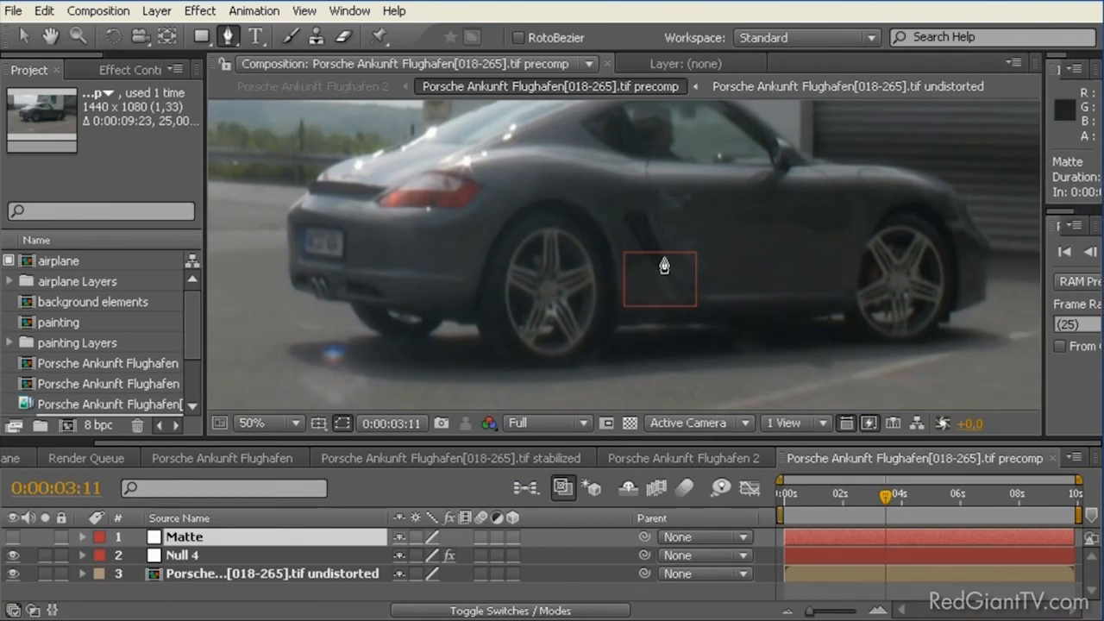
Step: Trace a mask on the Matte layer from the car's rear window over the roof and hood to the lower front bumper
{"action": "left_click_drag", "start_coordinate": [653, 219], "coordinate": [646, 254]}
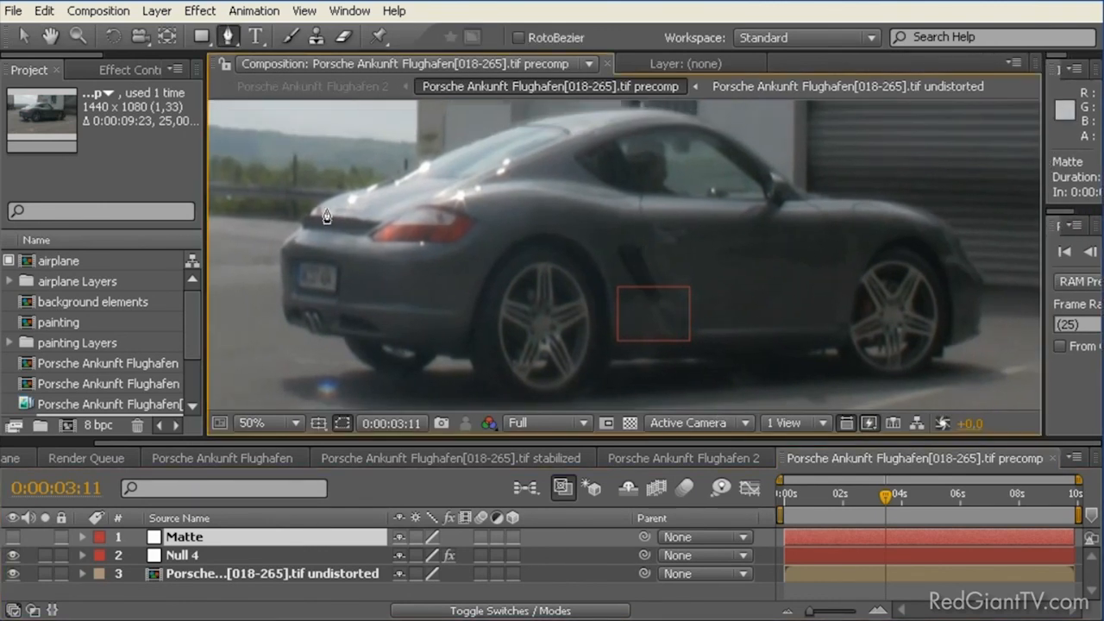
{"action": "left_click", "coordinate": [387, 181]}
{"action": "left_click_drag", "start_coordinate": [628, 111], "coordinate": [724, 157]}
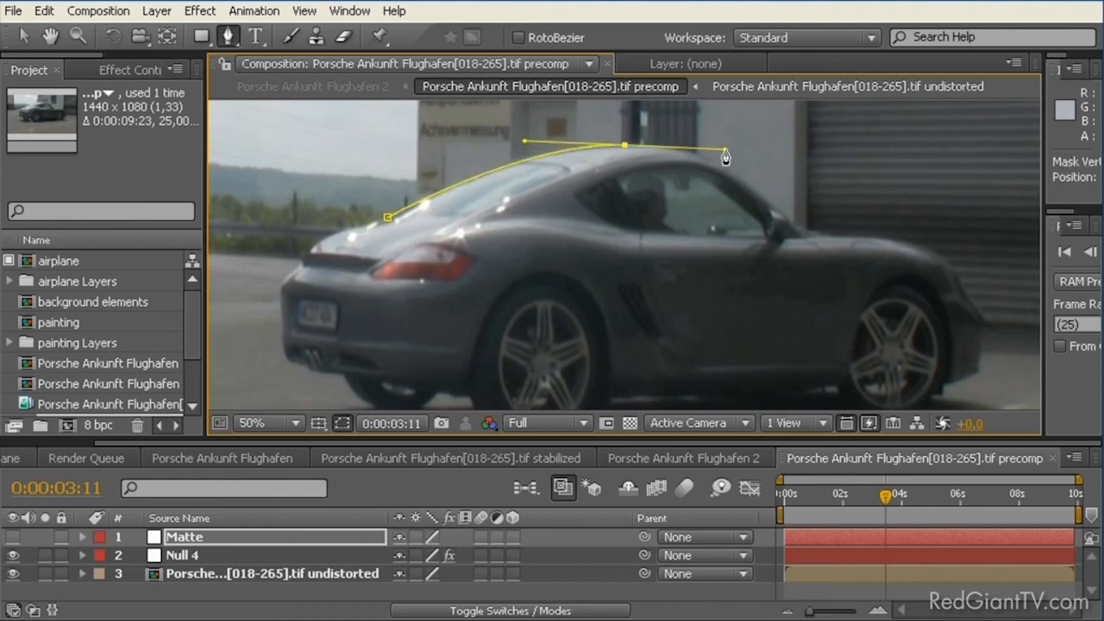
{"action": "left_click_drag", "start_coordinate": [806, 234], "coordinate": [828, 263]}
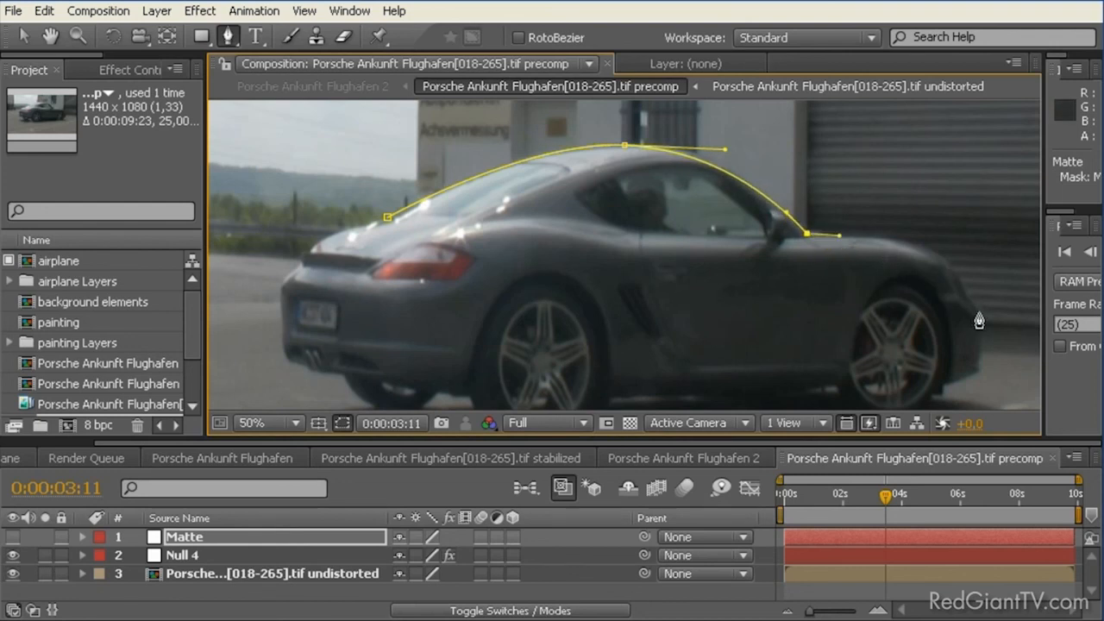
{"action": "left_click_drag", "start_coordinate": [981, 317], "coordinate": [932, 289]}
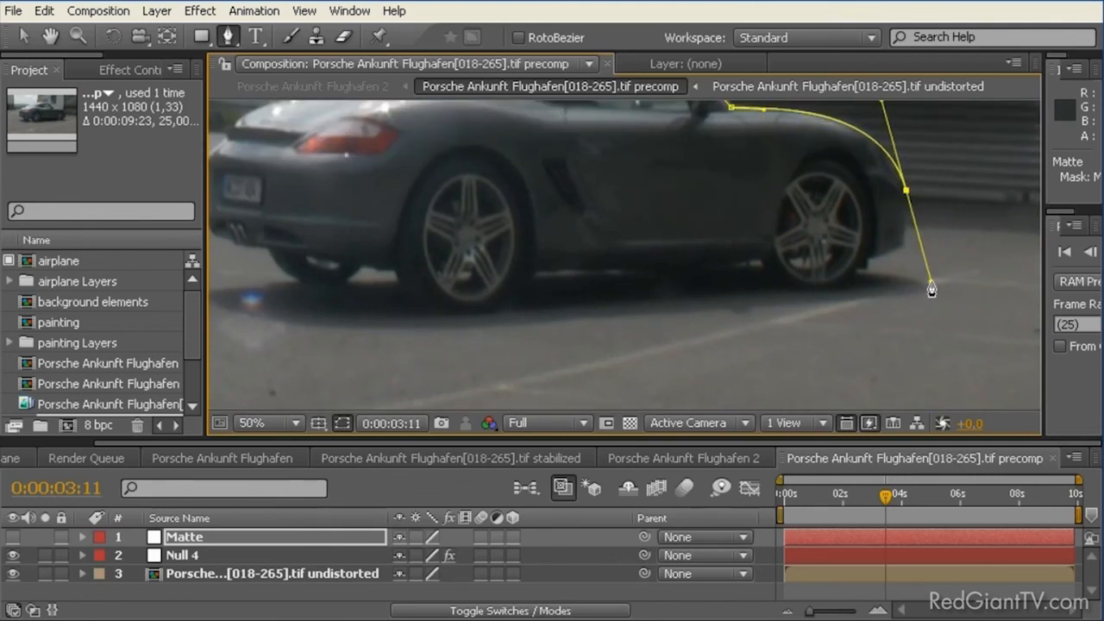
{"action": "left_click", "coordinate": [907, 250]}
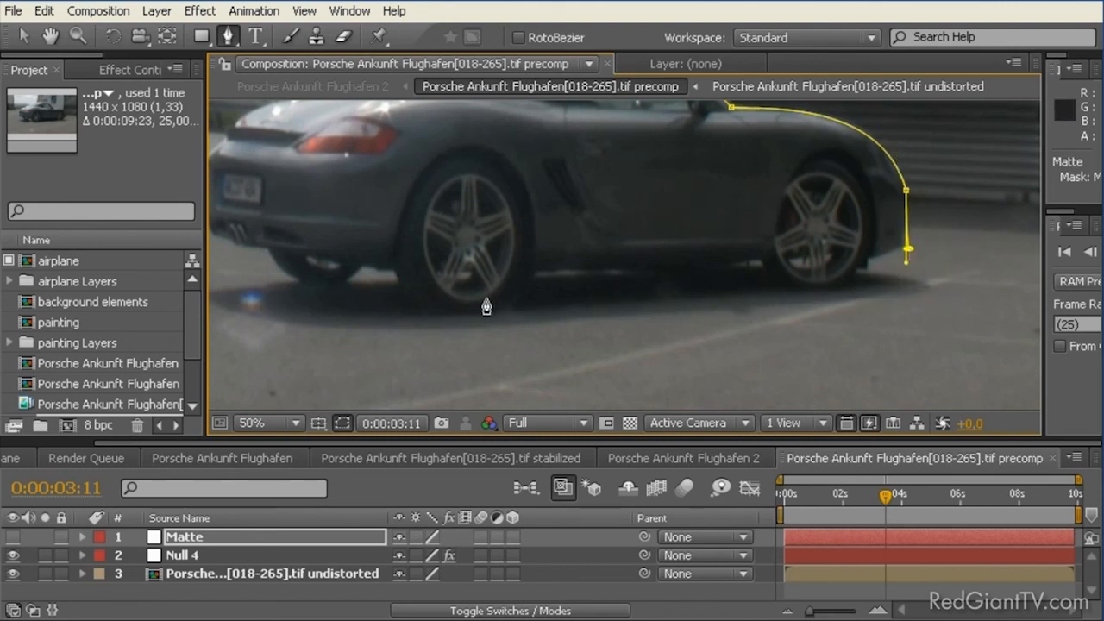
Step: Continue the car mask beneath the wheels, around the rear bumper and spoiler, and close it at the rear window
{"action": "left_click_drag", "start_coordinate": [500, 312], "coordinate": [475, 310]}
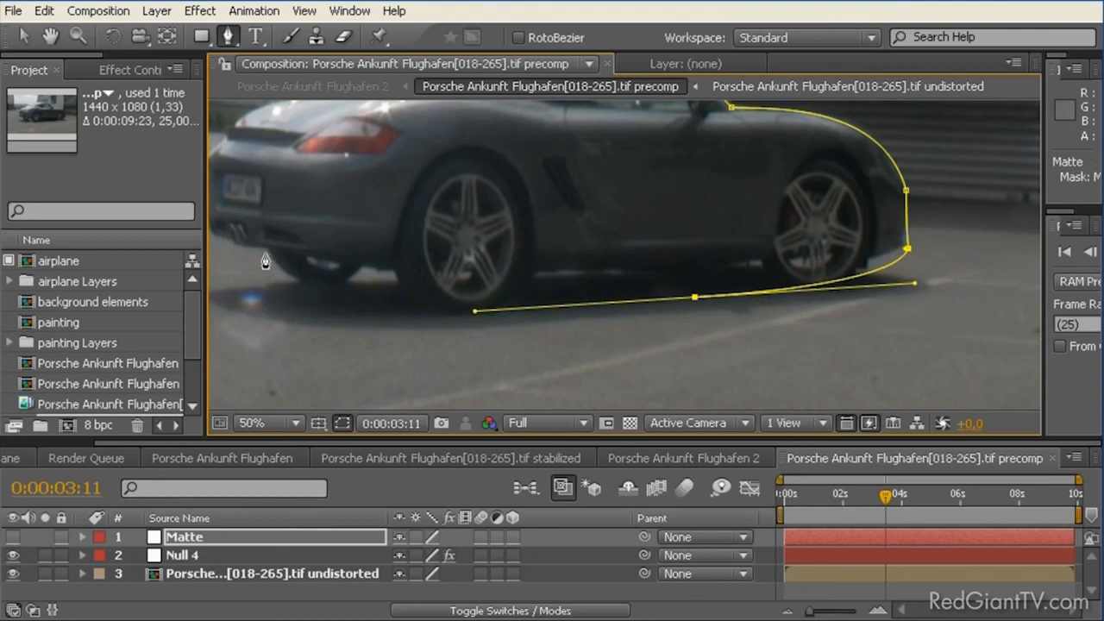
{"action": "left_click_drag", "start_coordinate": [265, 251], "coordinate": [306, 211]}
{"action": "left_click_drag", "start_coordinate": [210, 164], "coordinate": [298, 142]}
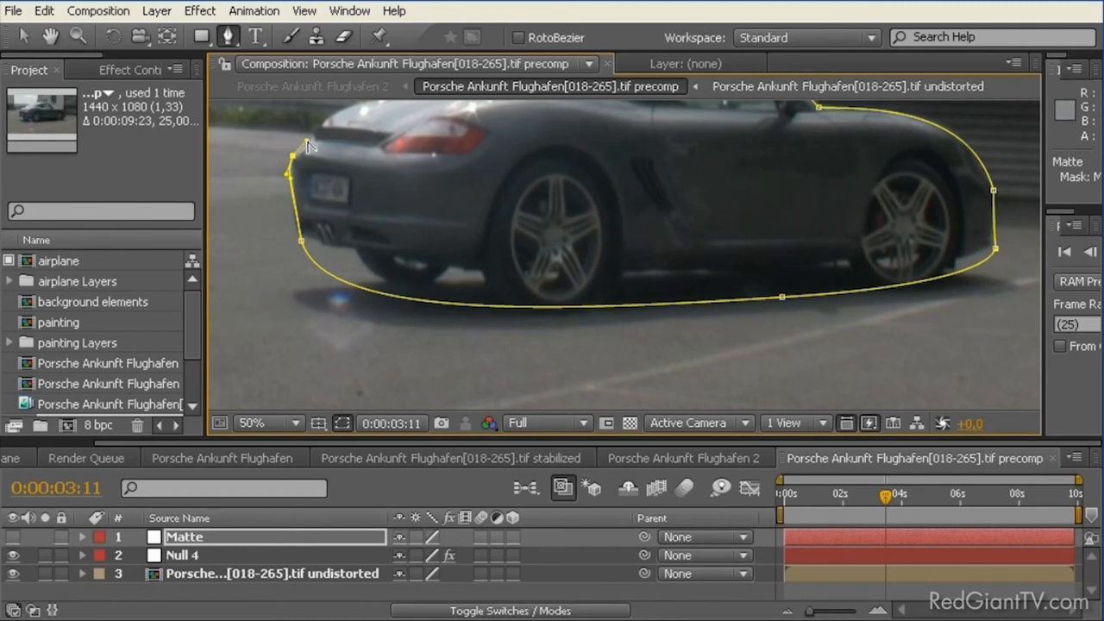
{"action": "key", "text": "space"}
{"action": "left_click_drag", "start_coordinate": [359, 135], "coordinate": [280, 284]}
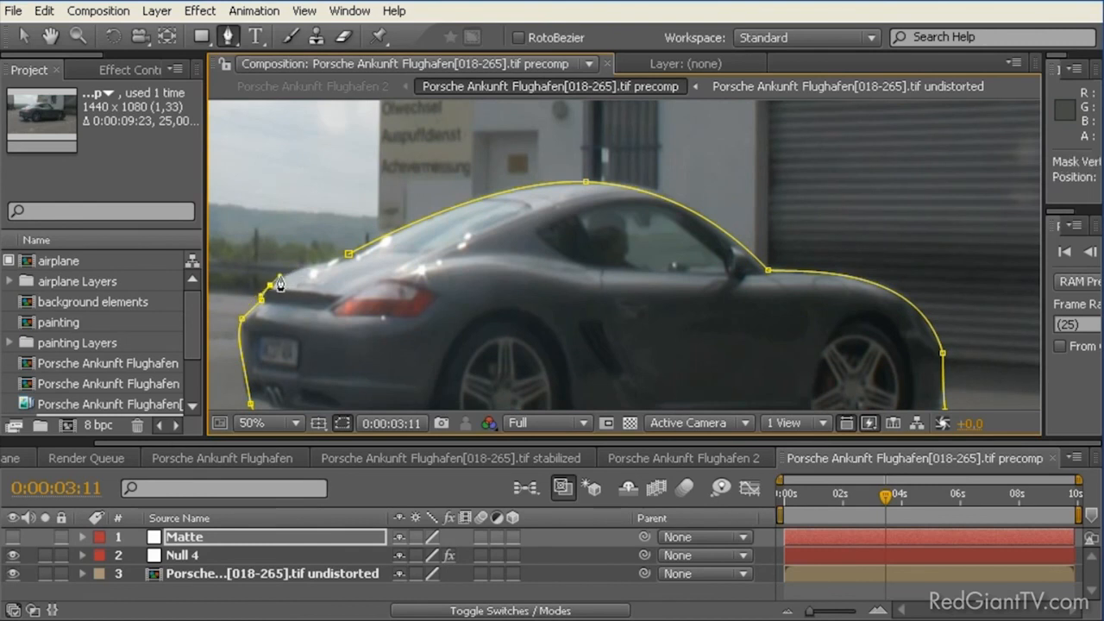
{"action": "left_click_drag", "start_coordinate": [333, 263], "coordinate": [349, 261]}
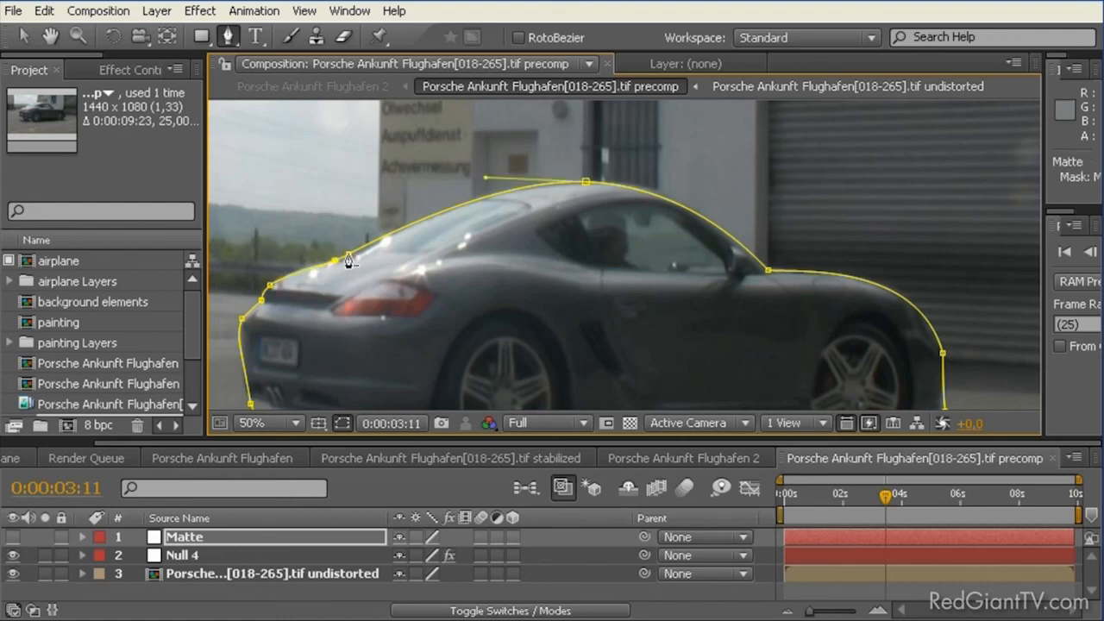
Step: Go to 0:00:02:06 and set the car mask's feather to 1 pixel
{"action": "scroll", "coordinate": [636, 328], "scroll_direction": "down", "scroll_amount": 2}
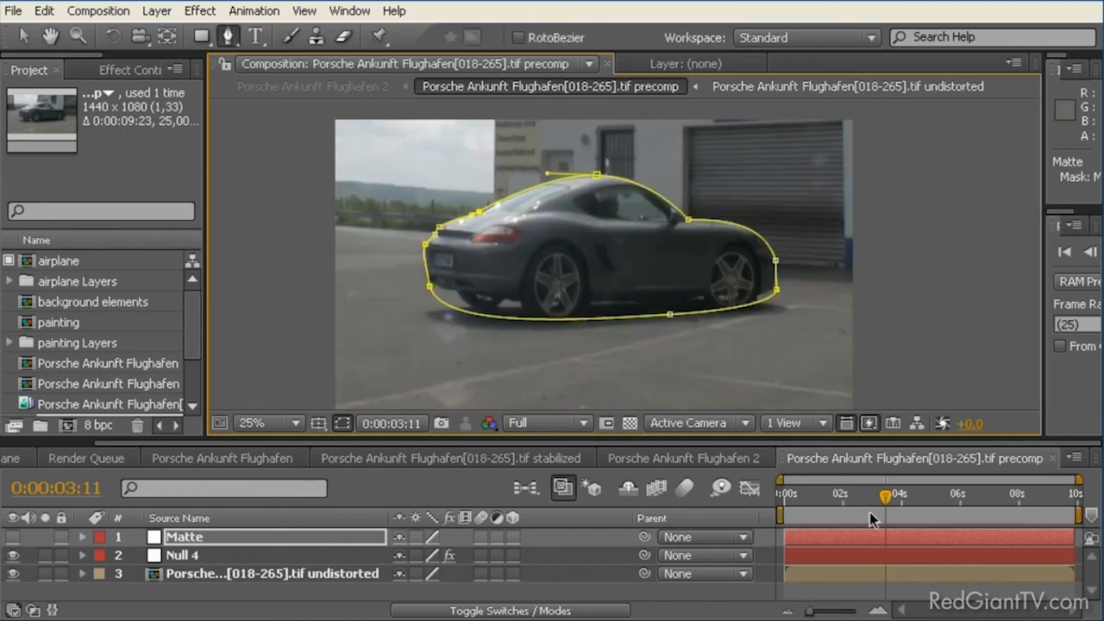
{"action": "left_click_drag", "start_coordinate": [888, 502], "coordinate": [850, 495]}
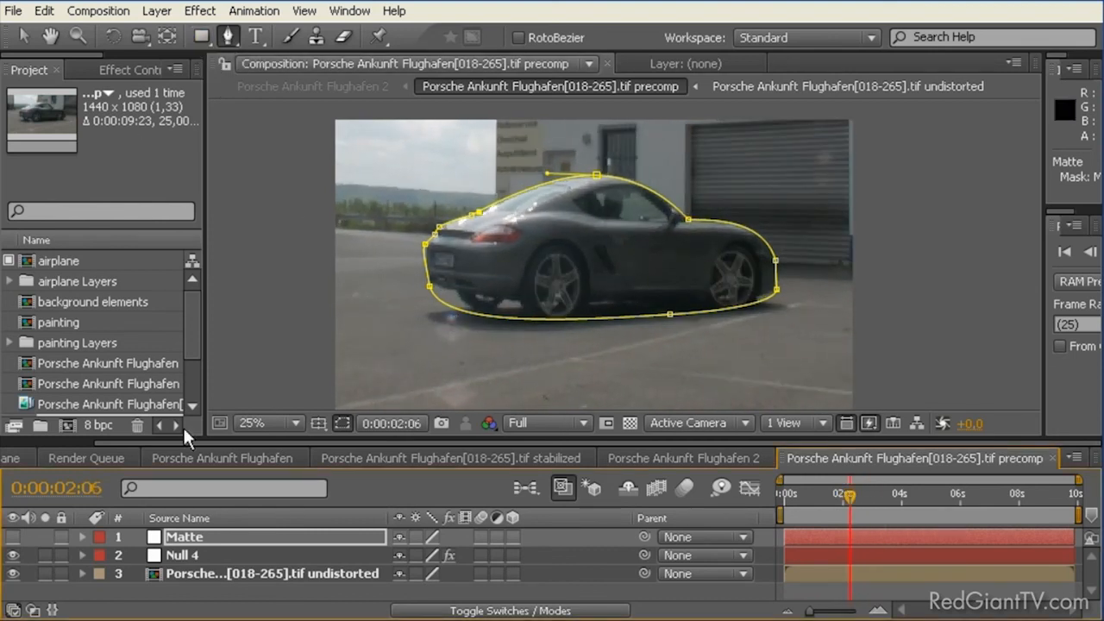
{"action": "left_click", "coordinate": [214, 537]}
{"action": "key", "text": "m"}
{"action": "key", "text": "m"}
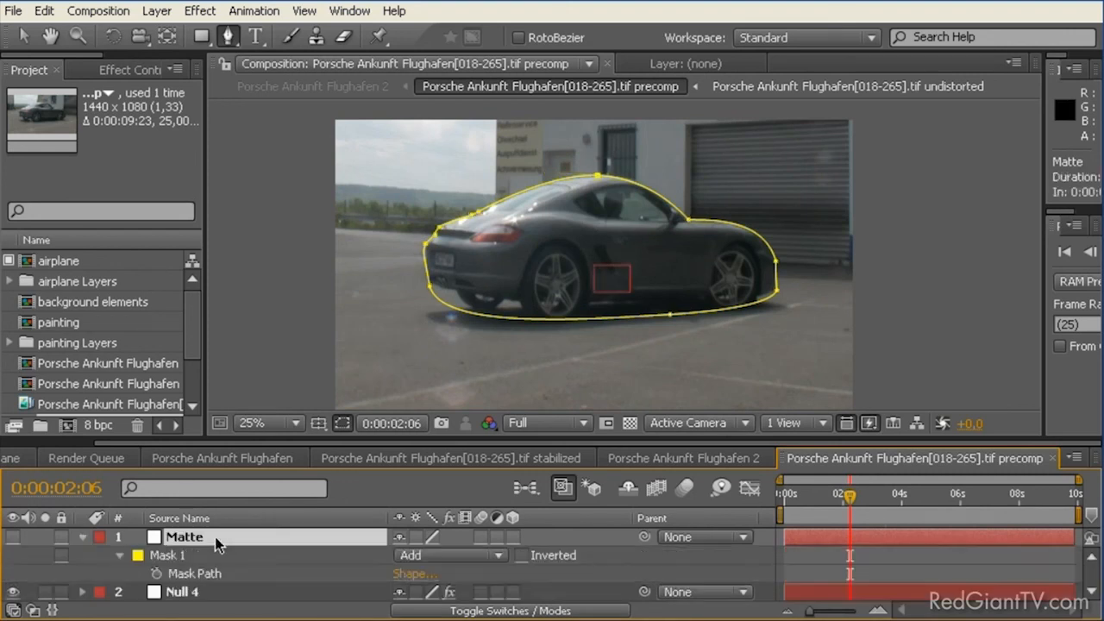
{"action": "left_click", "coordinate": [441, 593]}
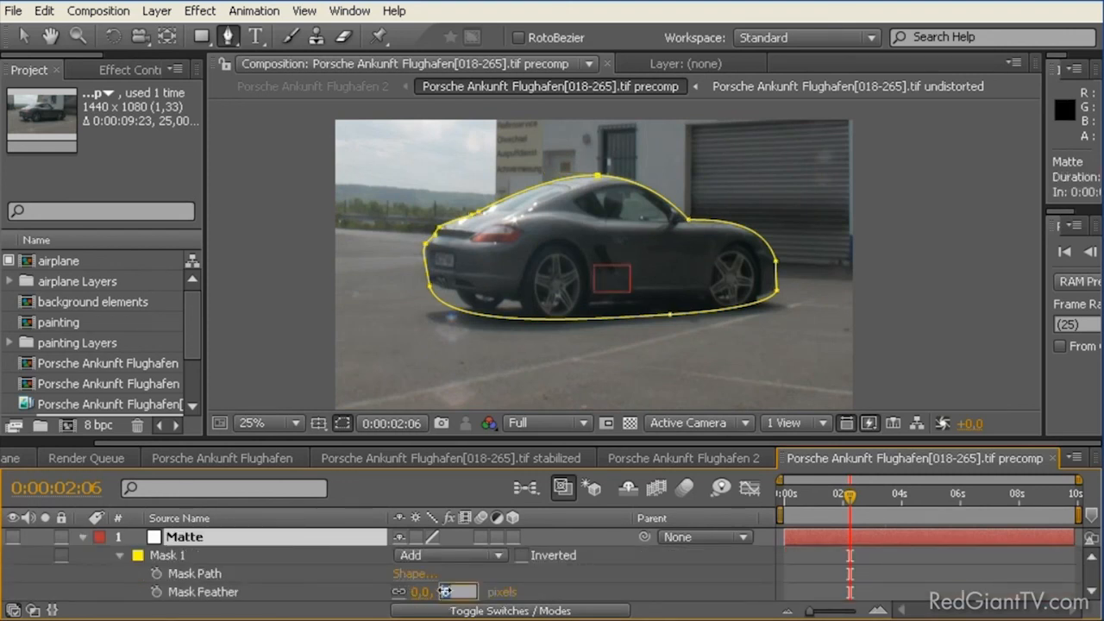
{"action": "left_click", "coordinate": [504, 578]}
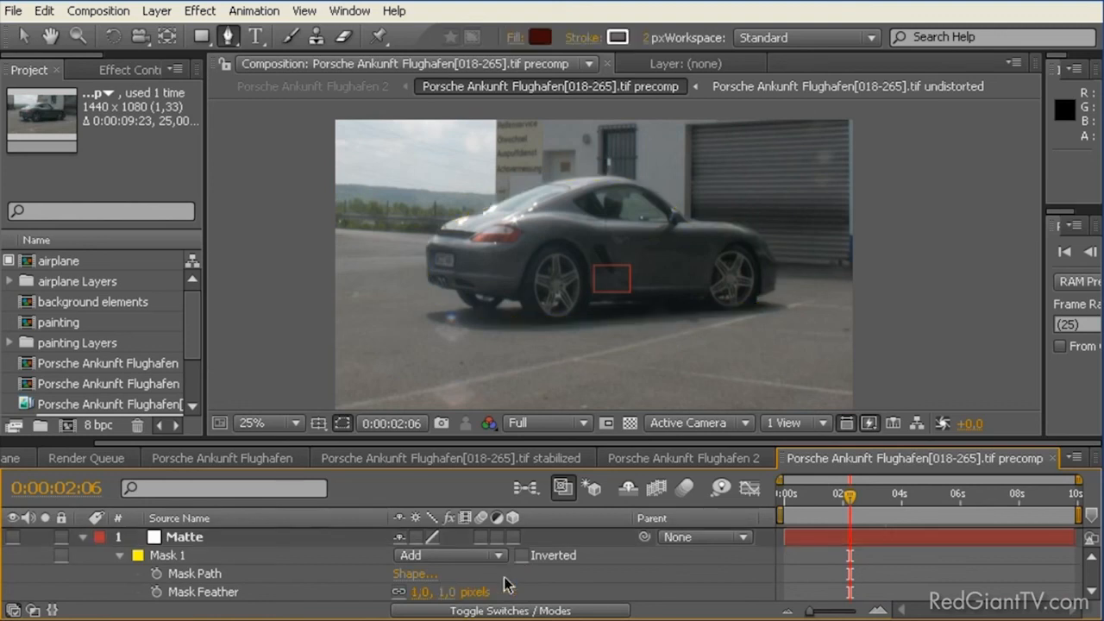
Step: Draw a second closed mask on the Matte layer around the ground shadow, overlapping the car's underside and wheels
{"action": "left_click", "coordinate": [217, 558]}
{"action": "left_click", "coordinate": [230, 40]}
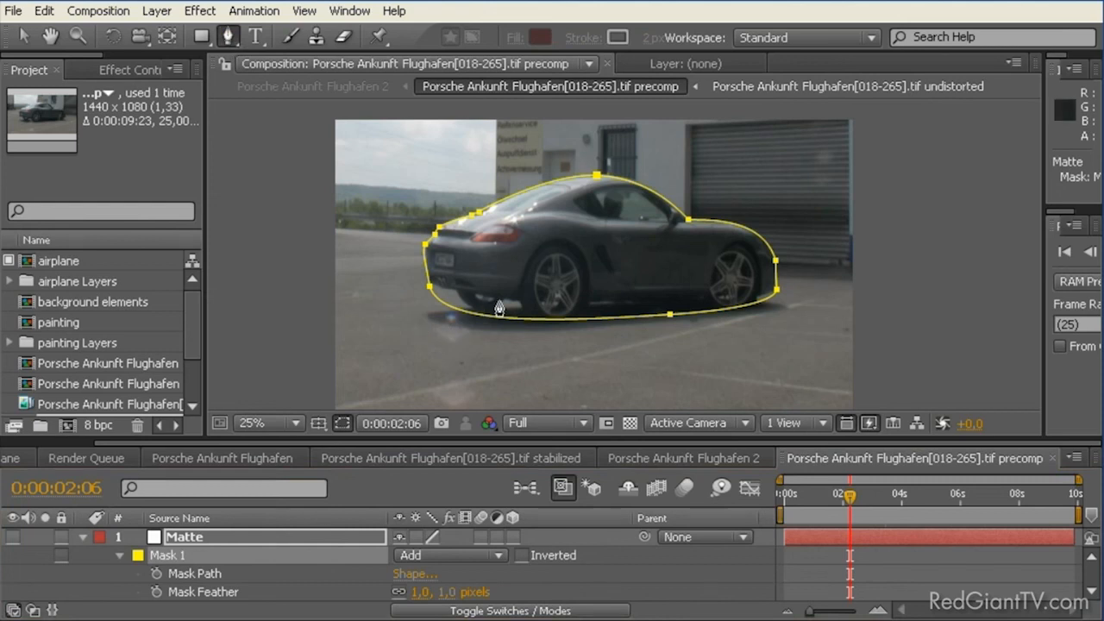
{"action": "left_click_drag", "start_coordinate": [498, 309], "coordinate": [498, 299]}
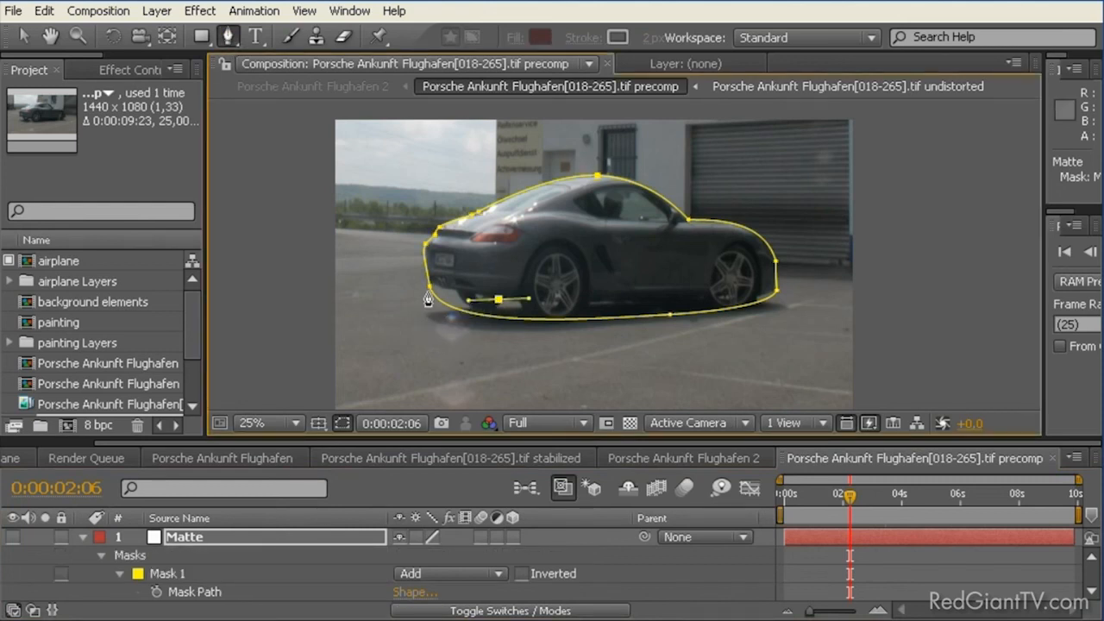
{"action": "left_click_drag", "start_coordinate": [430, 293], "coordinate": [387, 357]}
{"action": "left_click_drag", "start_coordinate": [459, 375], "coordinate": [544, 392]}
{"action": "left_click_drag", "start_coordinate": [802, 358], "coordinate": [795, 333]}
{"action": "left_click_drag", "start_coordinate": [826, 291], "coordinate": [663, 281]}
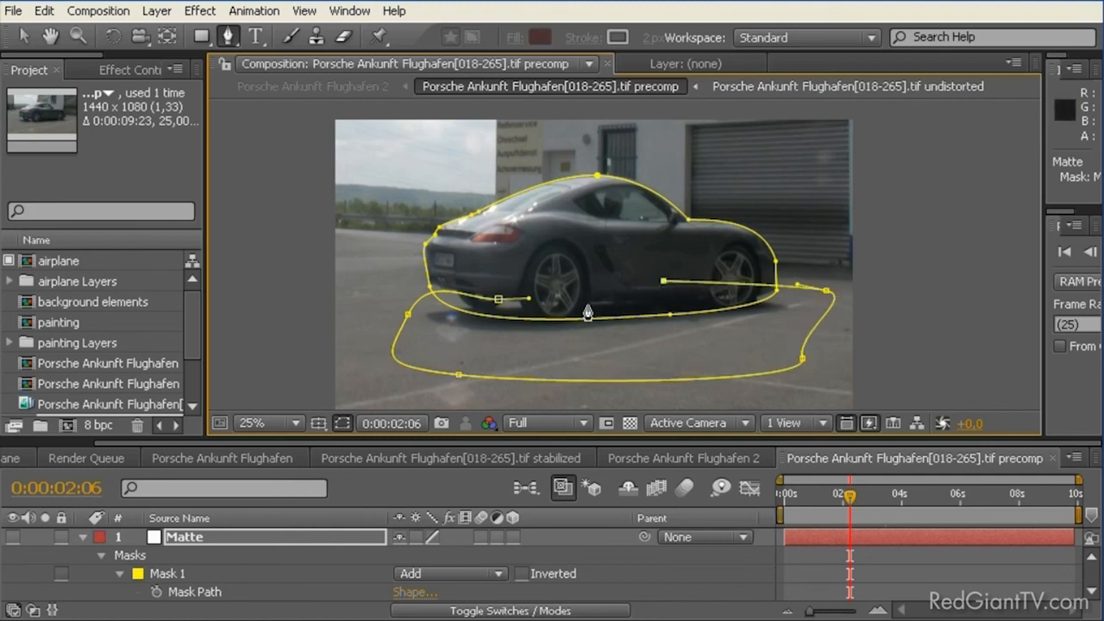
{"action": "left_click", "coordinate": [499, 299]}
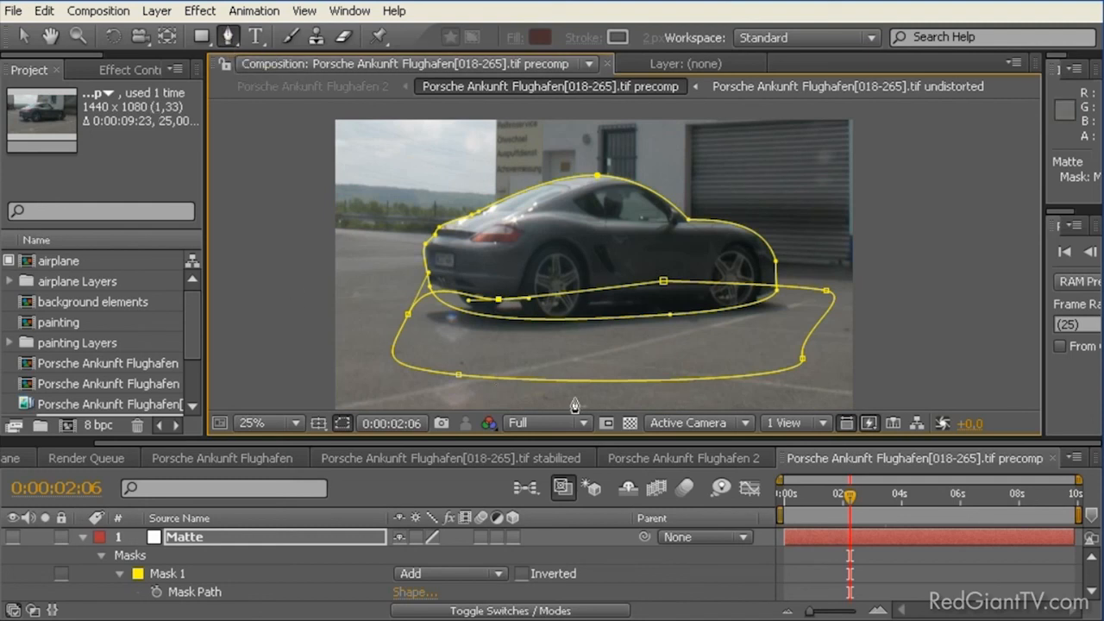
Step: Rename Mask 1 to Car Mask
{"action": "left_click", "coordinate": [183, 576]}
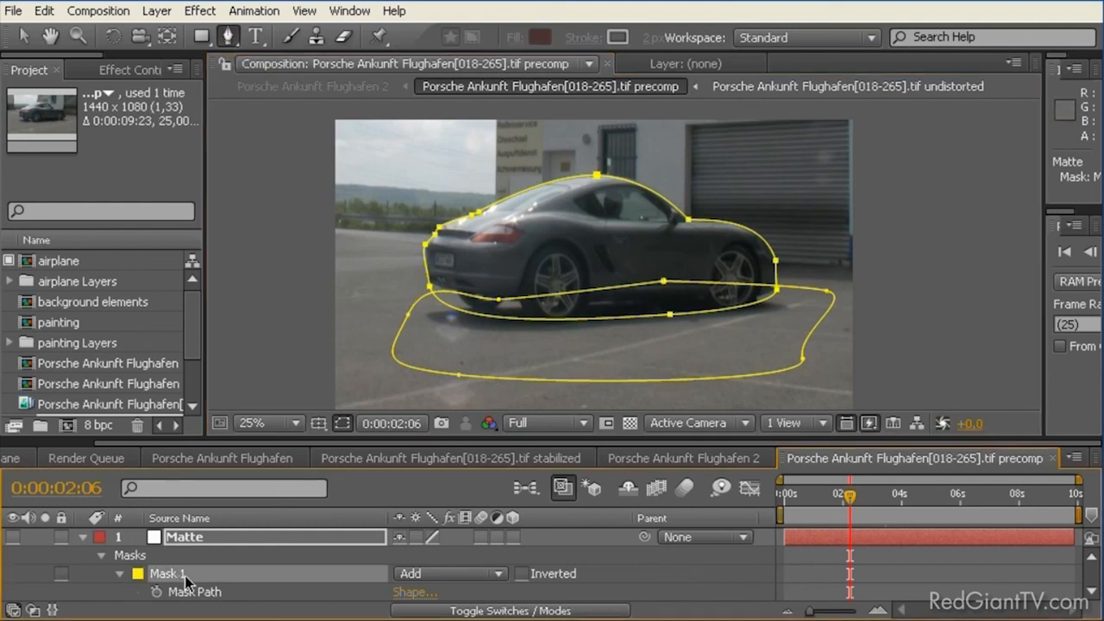
{"action": "key", "text": "Return"}
{"action": "type", "text": "Car"}
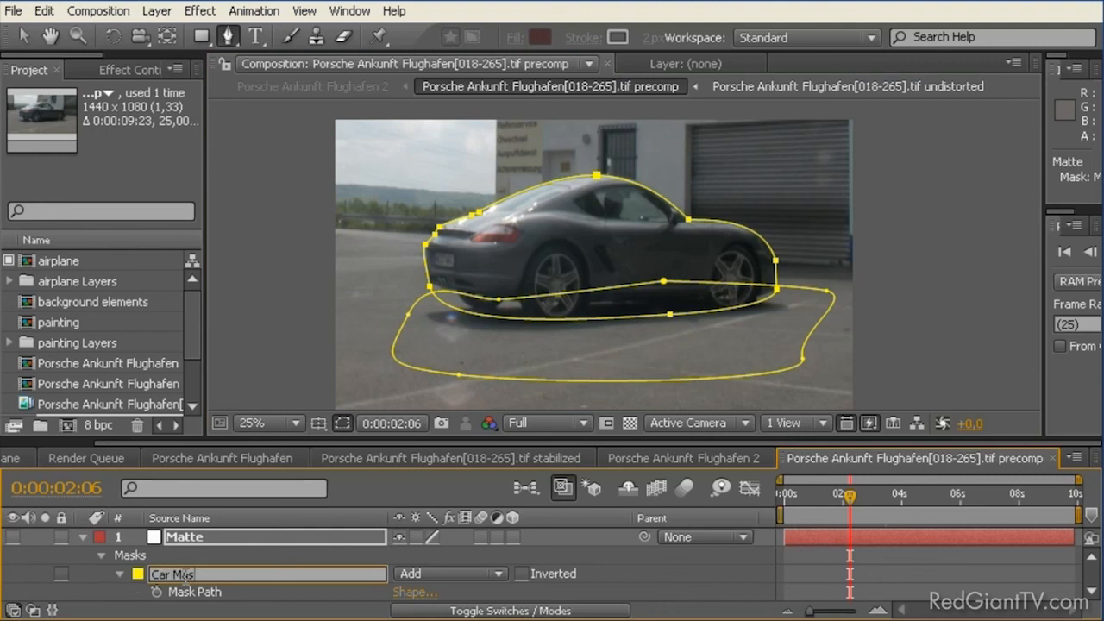
{"action": "type", "text": " Mask"}
{"action": "key", "text": "Return"}
Step: Rename Mask 2 to Bottom
{"action": "scroll", "coordinate": [284, 539], "scroll_direction": "down", "scroll_amount": 3}
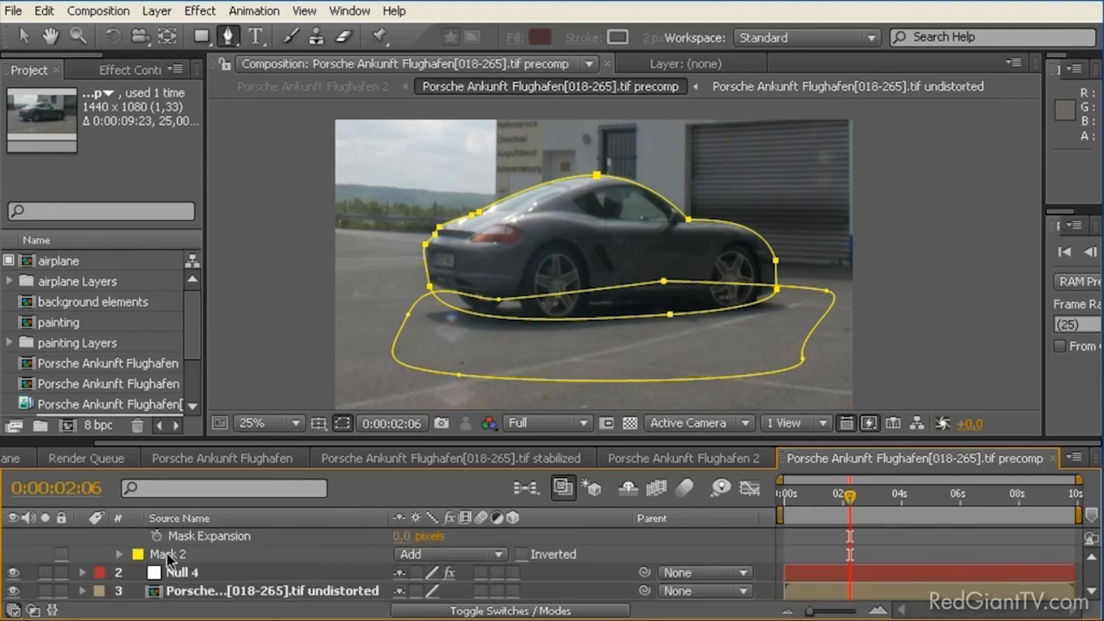
{"action": "left_click", "coordinate": [162, 557]}
{"action": "key", "text": "Return"}
{"action": "type", "text": "Bottom"}
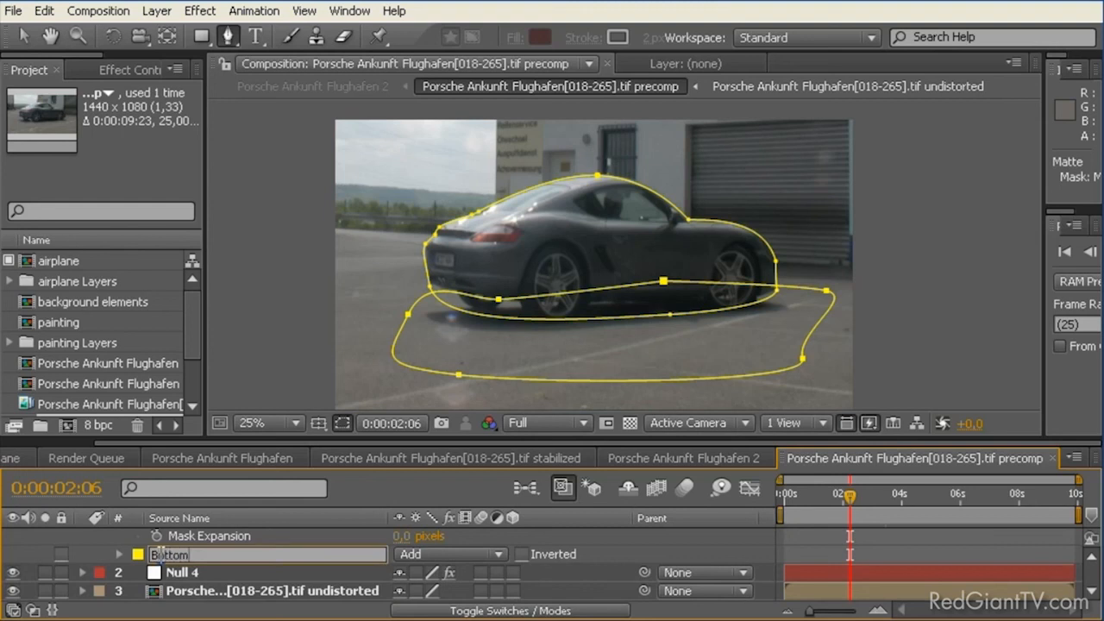
{"action": "key", "text": "Return"}
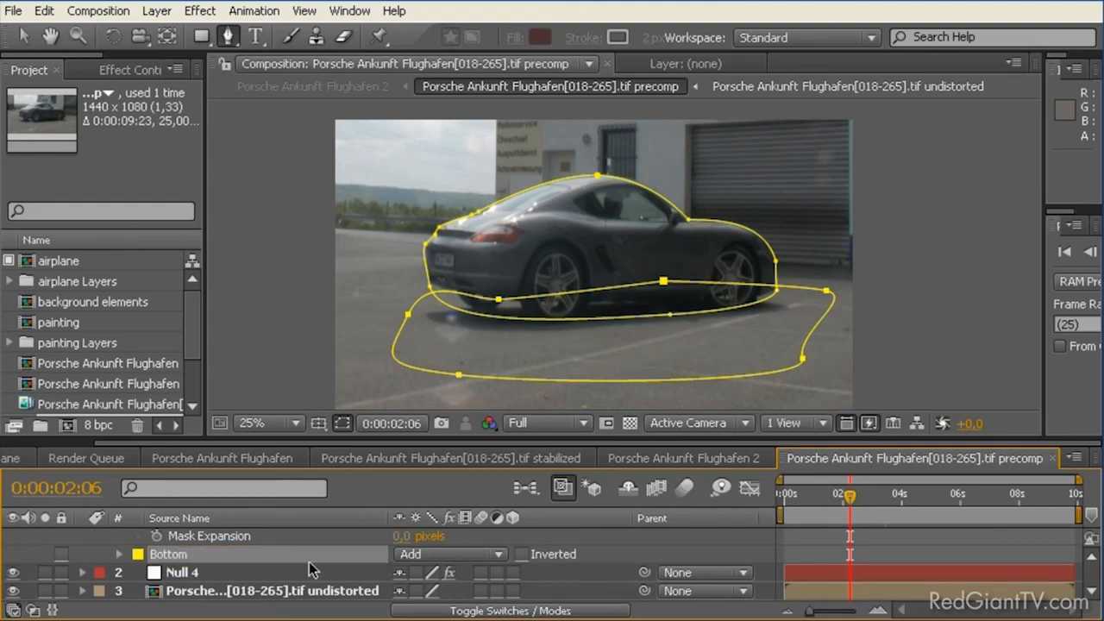
Step: Expand the Bottom mask's properties and make the Matte layer visible
{"action": "left_click", "coordinate": [120, 555]}
{"action": "scroll", "coordinate": [294, 573], "scroll_direction": "down", "scroll_amount": 2}
{"action": "scroll", "coordinate": [291, 574], "scroll_direction": "up", "scroll_amount": 2}
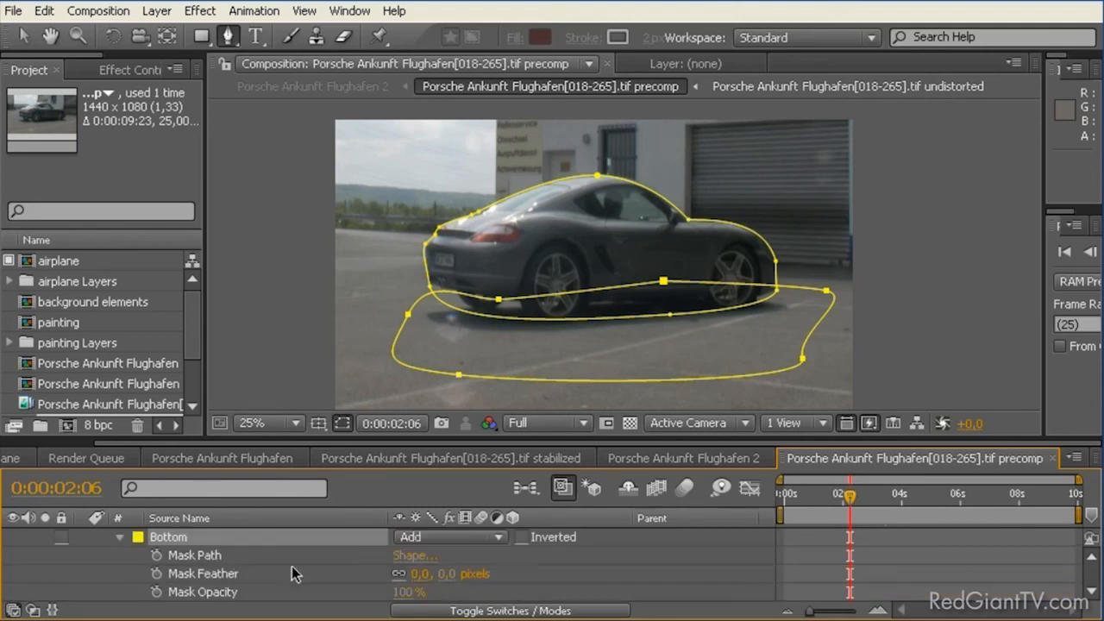
{"action": "scroll", "coordinate": [52, 565], "scroll_direction": "up", "scroll_amount": 3}
{"action": "left_click", "coordinate": [61, 537]}
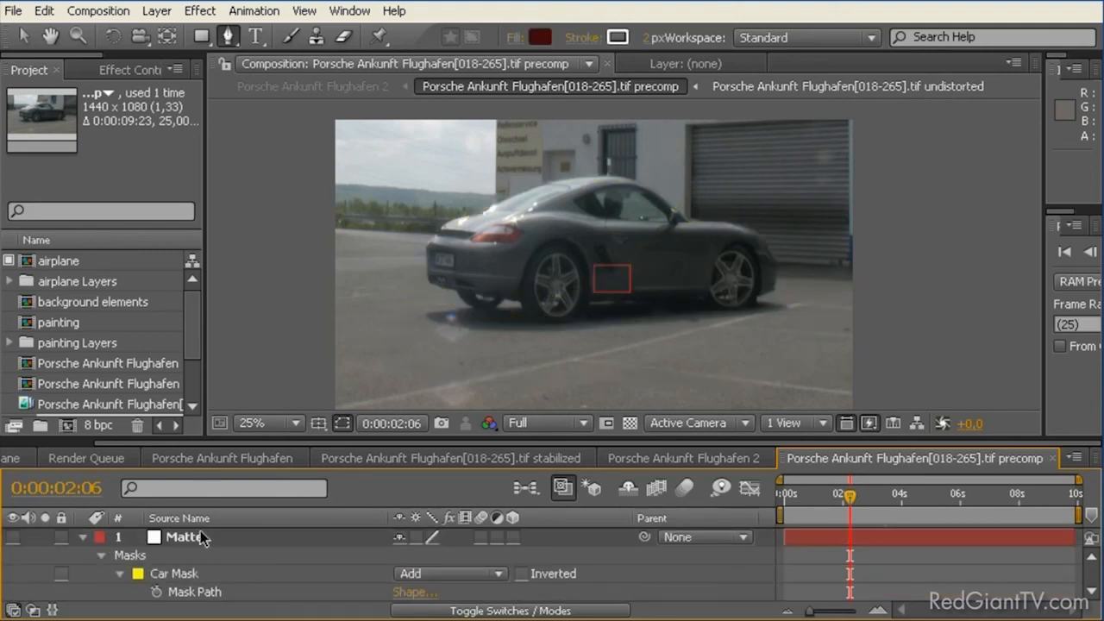
{"action": "left_click", "coordinate": [13, 536]}
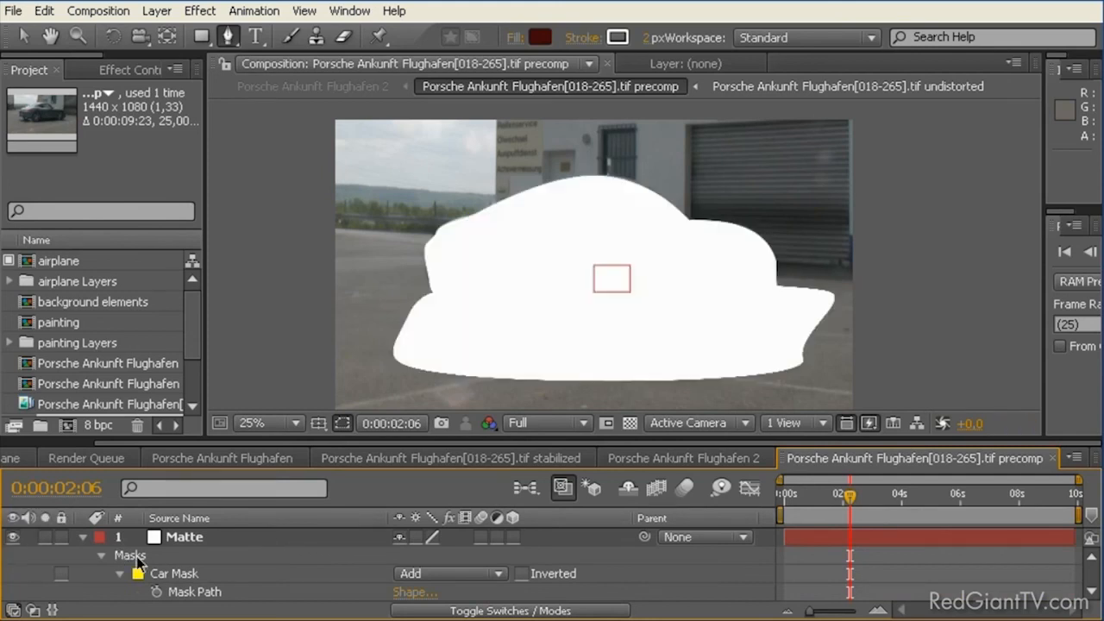
Step: Set the Bottom mask's feather to 179 pixels
{"action": "left_click", "coordinate": [154, 574]}
{"action": "scroll", "coordinate": [177, 586], "scroll_direction": "down", "scroll_amount": 3}
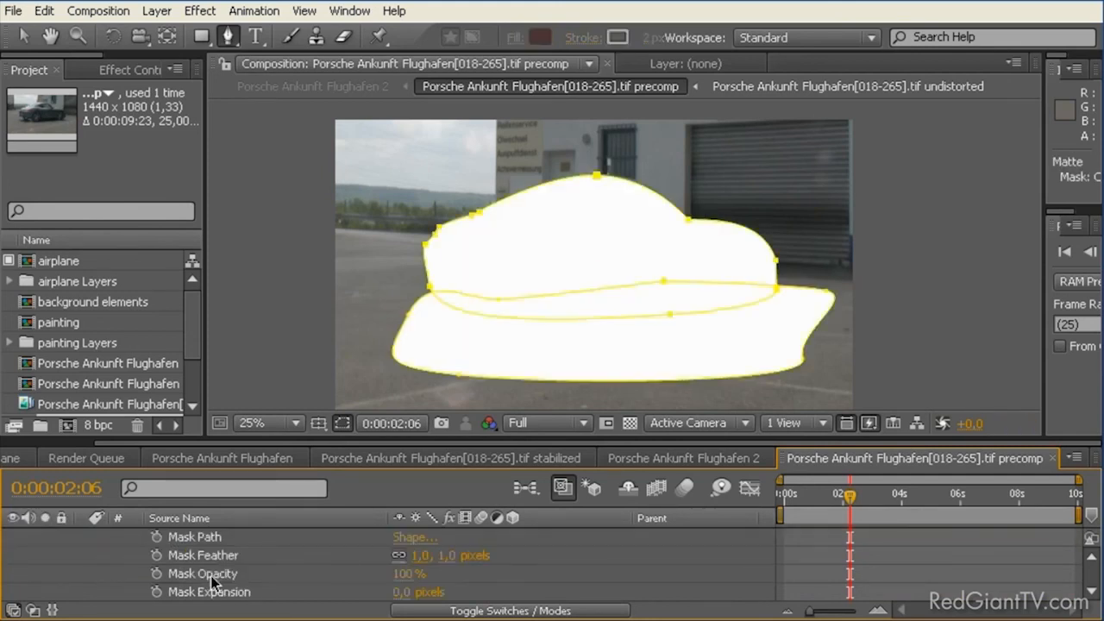
{"action": "scroll", "coordinate": [188, 591], "scroll_direction": "up", "scroll_amount": 3}
{"action": "left_click", "coordinate": [167, 554]}
{"action": "scroll", "coordinate": [208, 565], "scroll_direction": "down", "scroll_amount": 3}
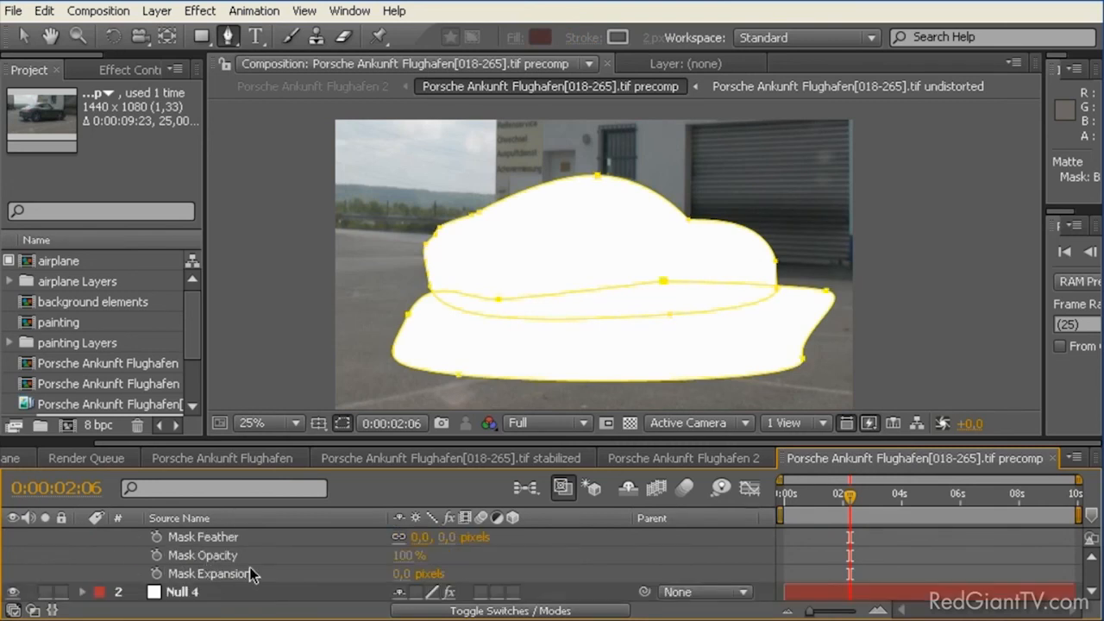
{"action": "left_click_drag", "start_coordinate": [420, 541], "coordinate": [615, 548]}
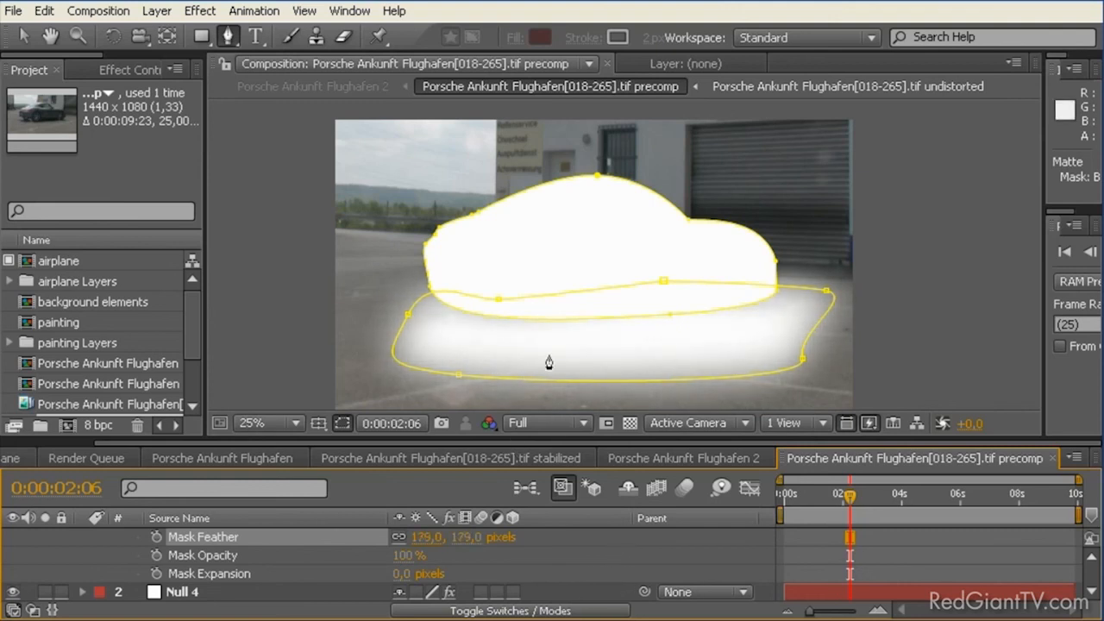
Step: Switch to the Selection tool and move the Bottom mask's upper vertex near the rear wheel up into the car body
{"action": "left_click_drag", "start_coordinate": [229, 38], "coordinate": [274, 43]}
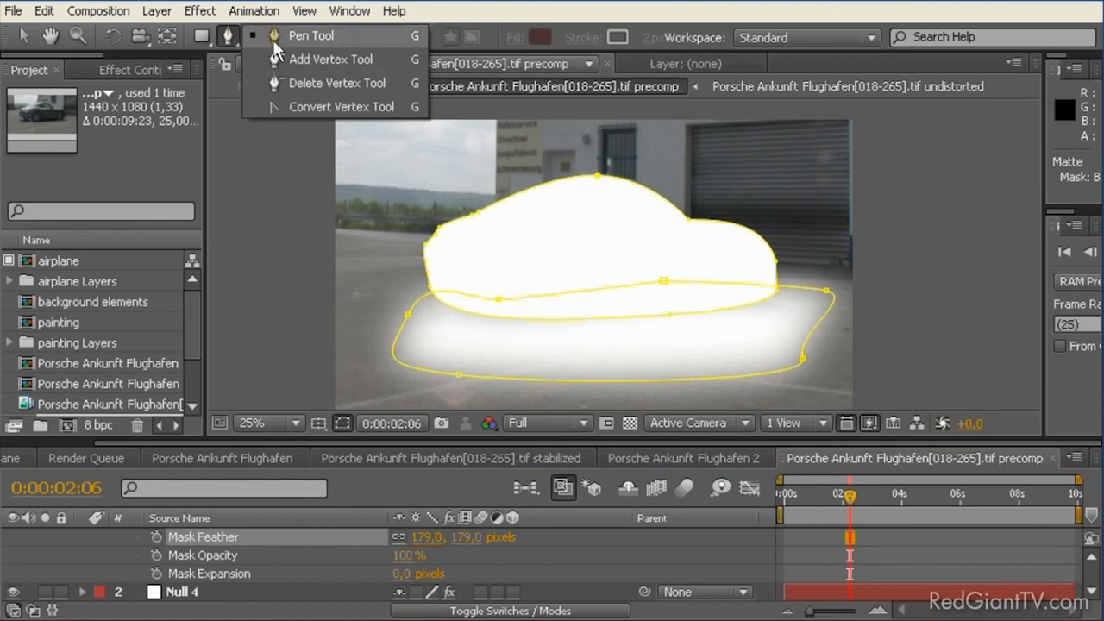
{"action": "left_click", "coordinate": [24, 36]}
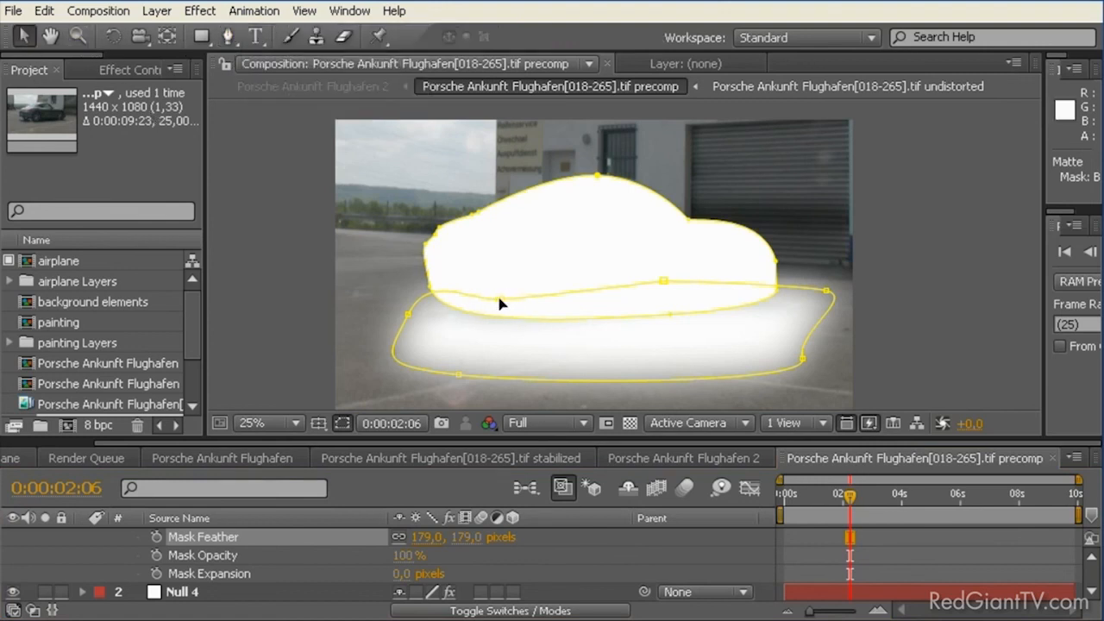
{"action": "left_click_drag", "start_coordinate": [499, 299], "coordinate": [474, 252]}
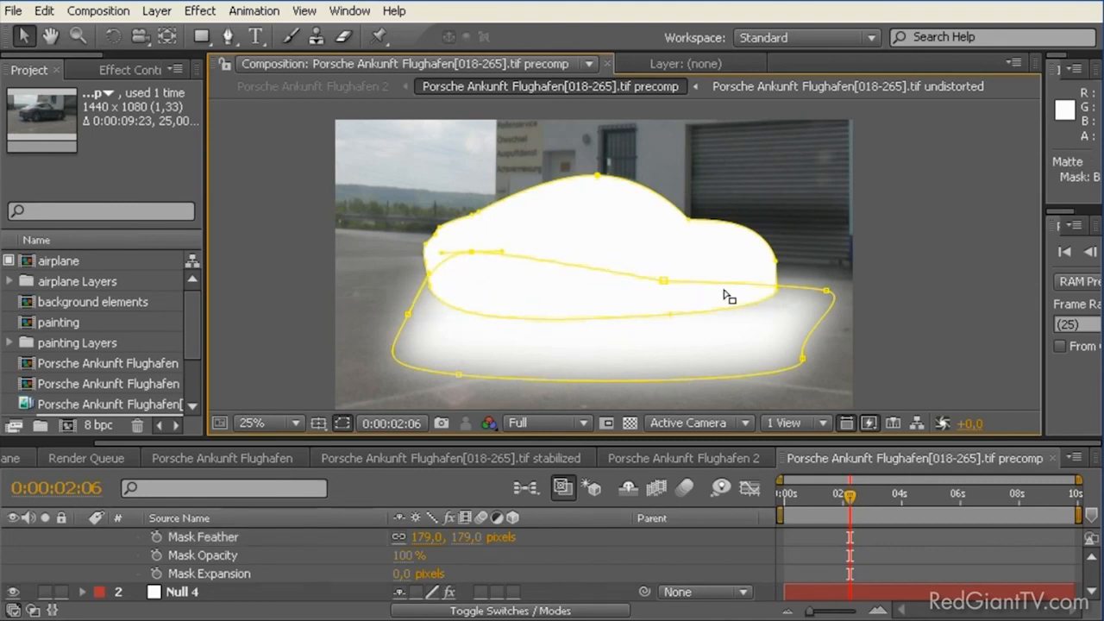
Step: Move the Bottom mask's upper middle vertex up into the car's front end, deselect the mask points and go to 0:00:00:07
{"action": "left_click_drag", "start_coordinate": [662, 284], "coordinate": [757, 262]}
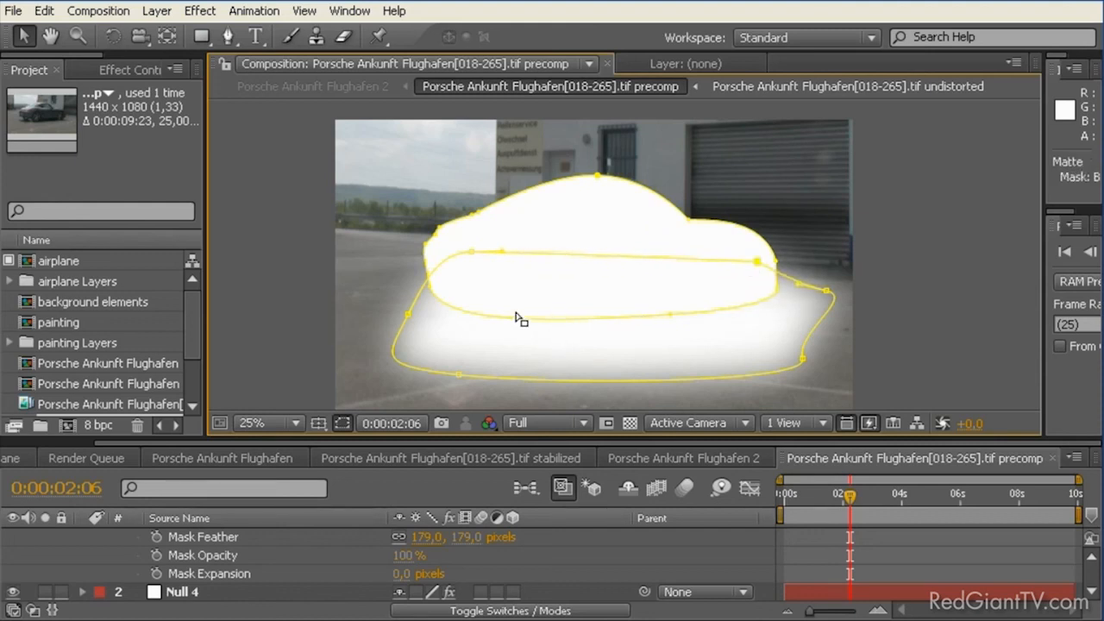
{"action": "left_click", "coordinate": [376, 300]}
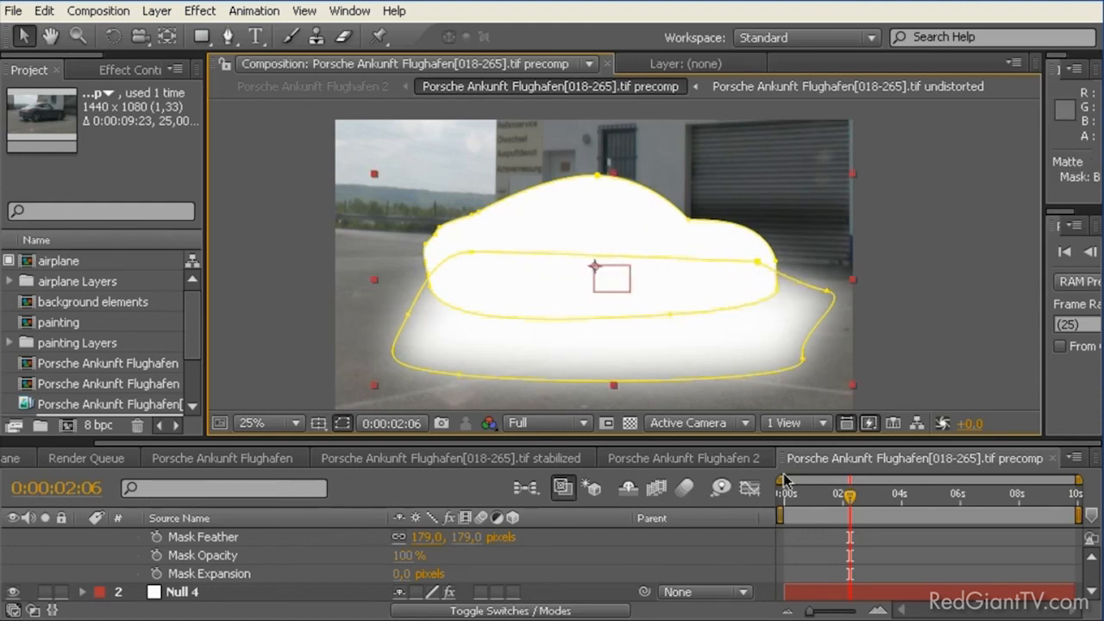
{"action": "left_click_drag", "start_coordinate": [849, 505], "coordinate": [792, 470]}
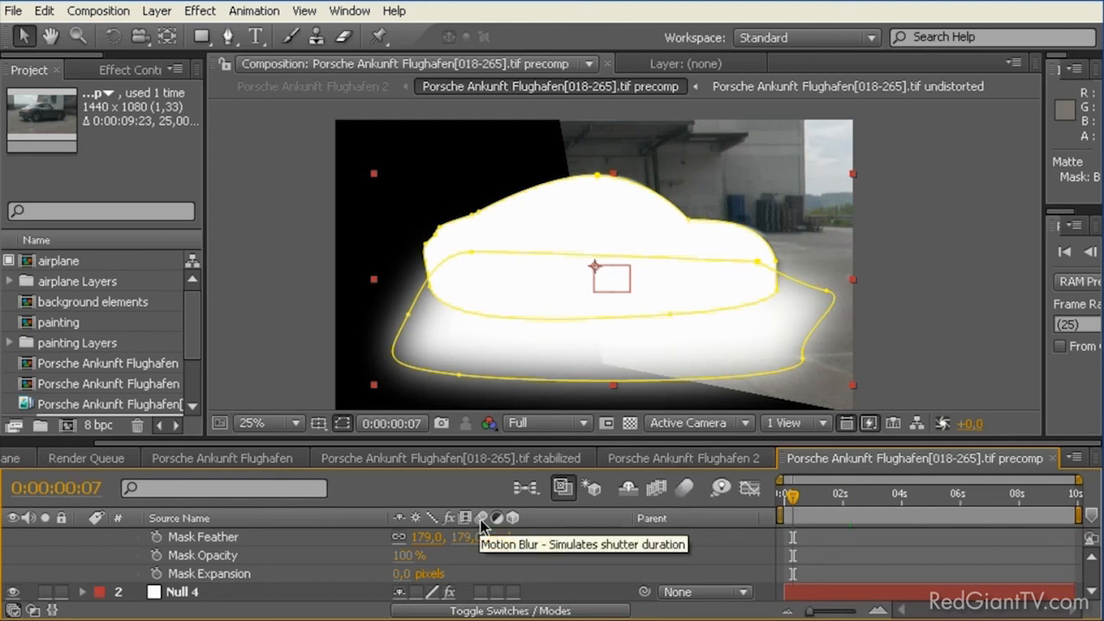
Step: Collapse the Matte layer's properties and enable motion blur for the Matte layer
{"action": "scroll", "coordinate": [491, 568], "scroll_direction": "up", "scroll_amount": 3}
{"action": "scroll", "coordinate": [487, 569], "scroll_direction": "down", "scroll_amount": 1}
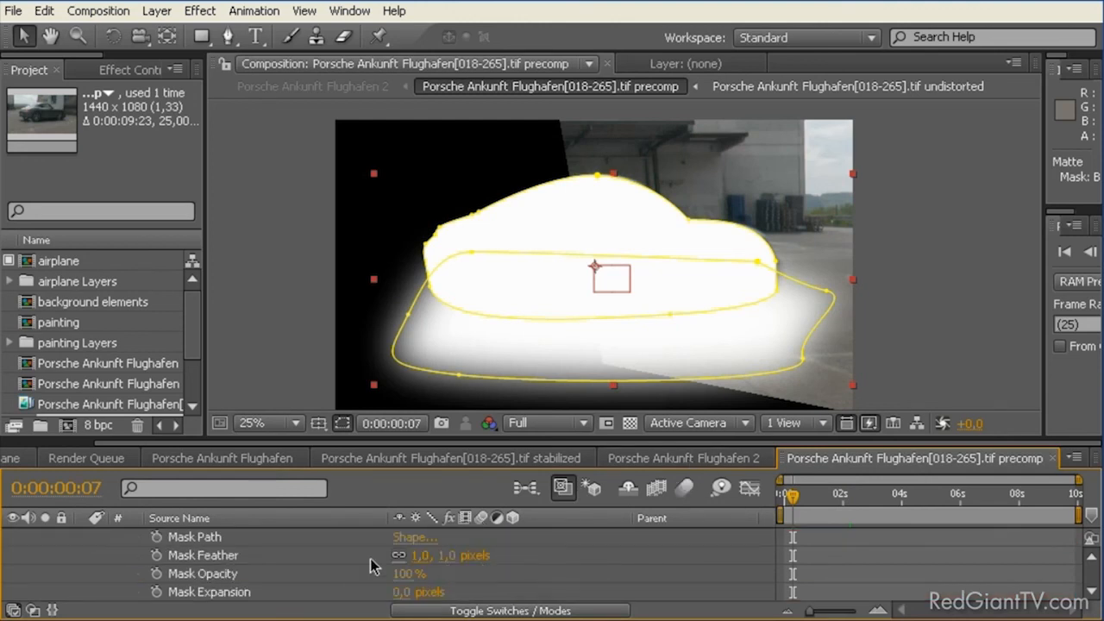
{"action": "scroll", "coordinate": [375, 558], "scroll_direction": "up", "scroll_amount": 1}
{"action": "left_click", "coordinate": [82, 538]}
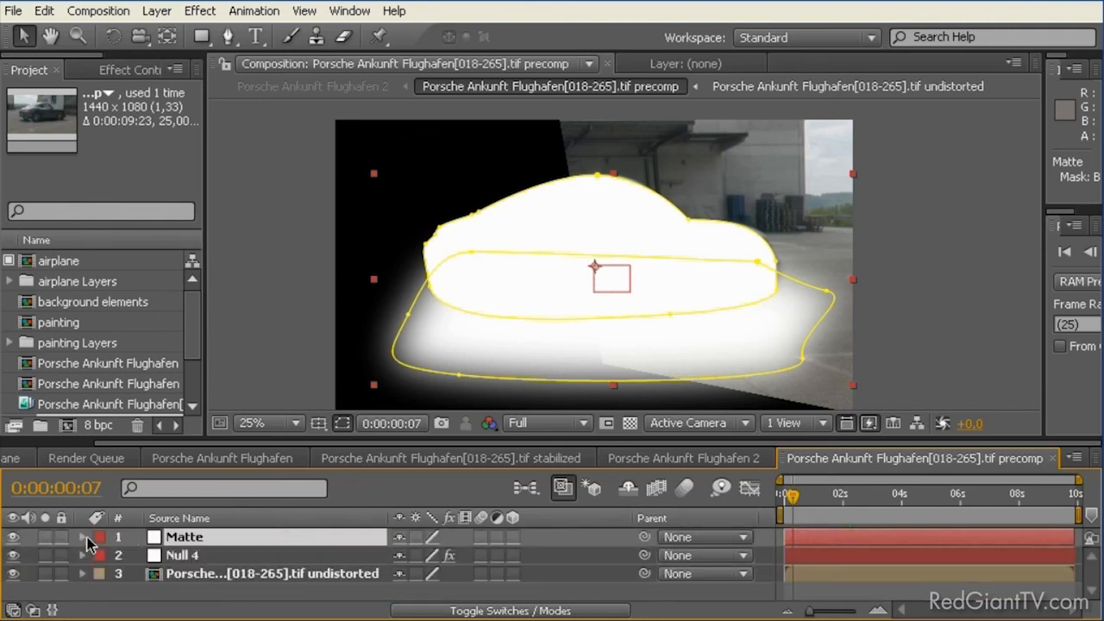
{"action": "left_click", "coordinate": [481, 536]}
Step: In the Porsche Ankunft Flughafen 2 composition, enable motion blur for both the composition and the precomp layer, and go to 0:00:01:03
{"action": "left_click", "coordinate": [869, 496]}
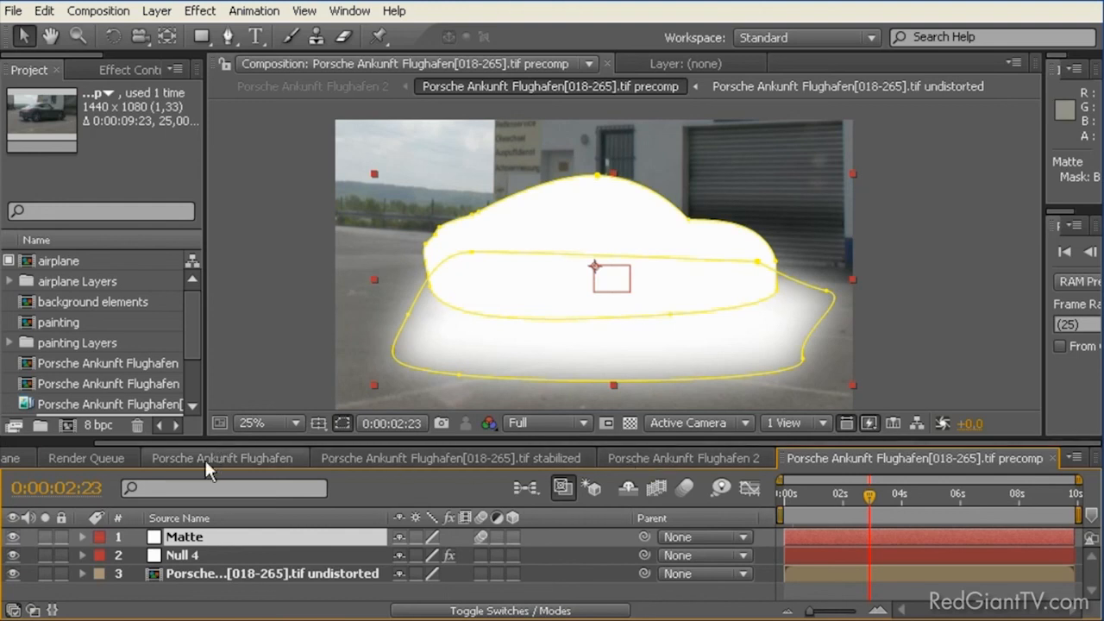
{"action": "left_click", "coordinate": [642, 463]}
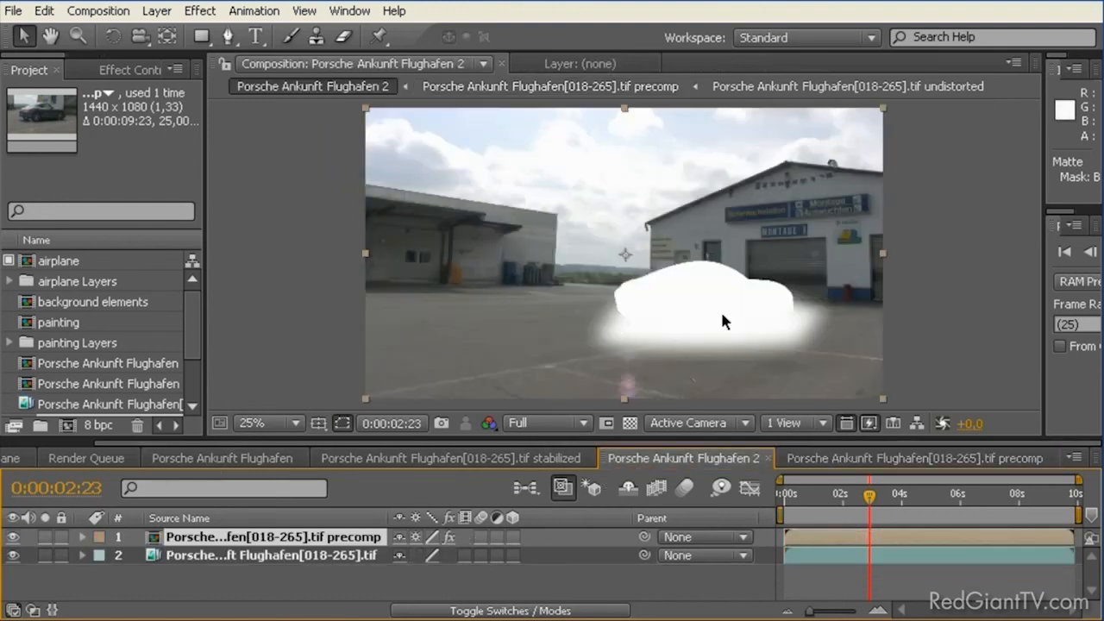
{"action": "scroll", "coordinate": [724, 309], "scroll_direction": "up", "scroll_amount": 4}
{"action": "scroll", "coordinate": [768, 337], "scroll_direction": "down", "scroll_amount": 2}
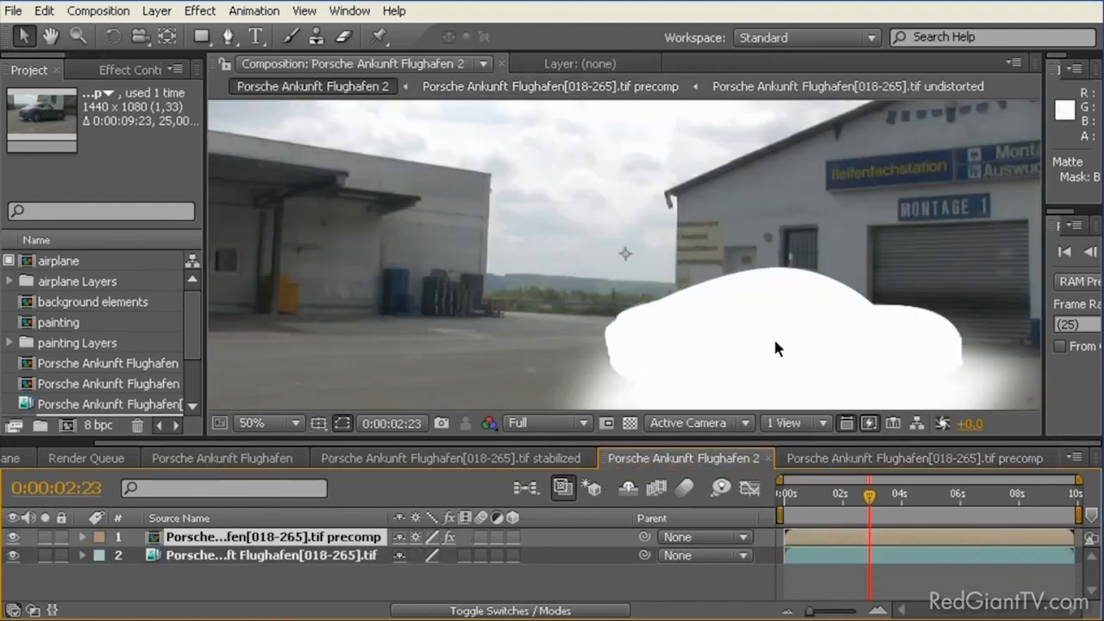
{"action": "left_click", "coordinate": [202, 556]}
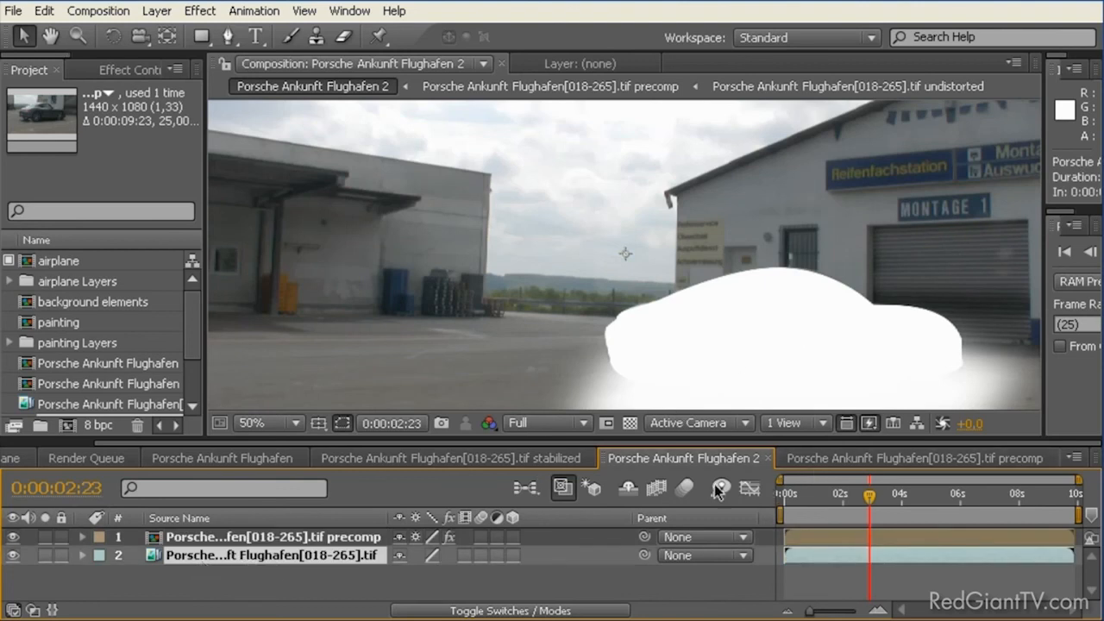
{"action": "left_click", "coordinate": [682, 488]}
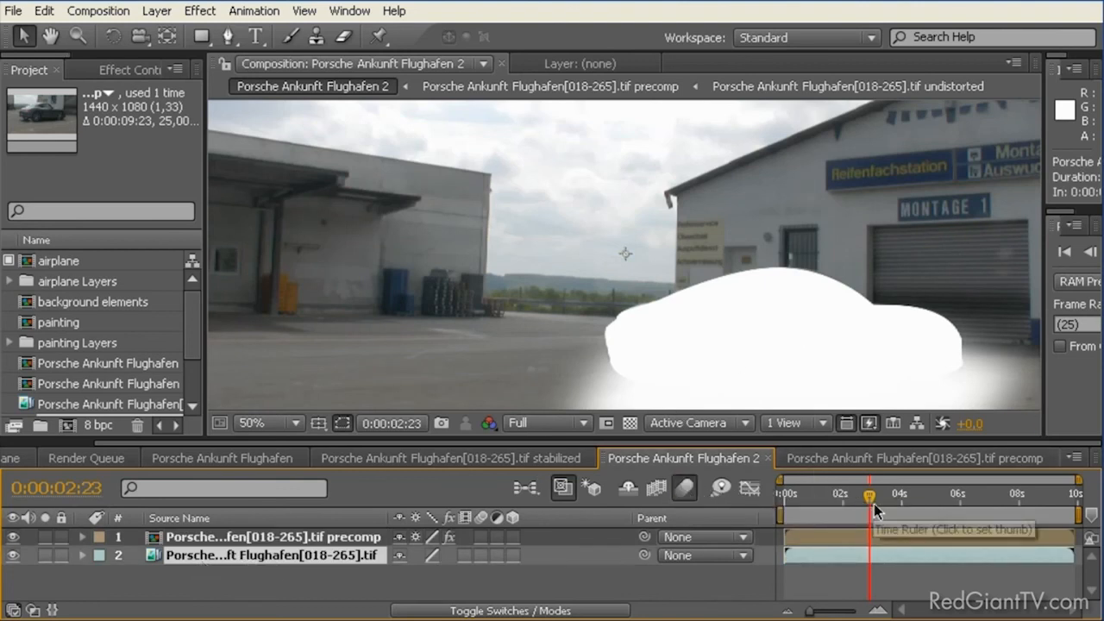
{"action": "left_click_drag", "start_coordinate": [864, 497], "coordinate": [817, 498]}
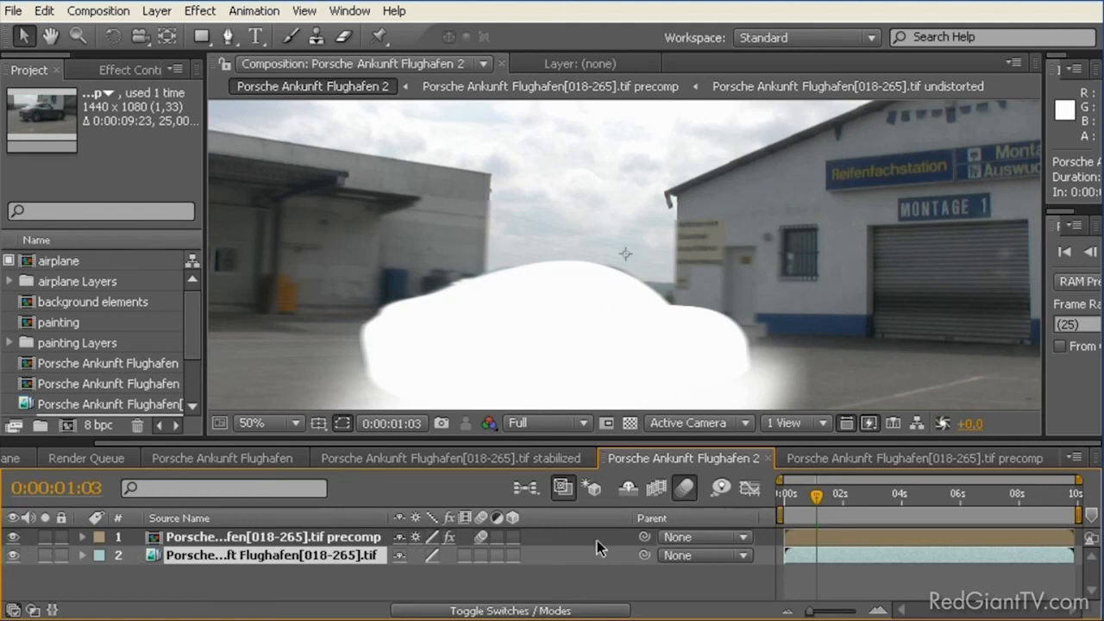
Step: Show the track matte options and give the original footage layer a Luma Matte from the precomp layer
{"action": "left_click", "coordinate": [33, 609]}
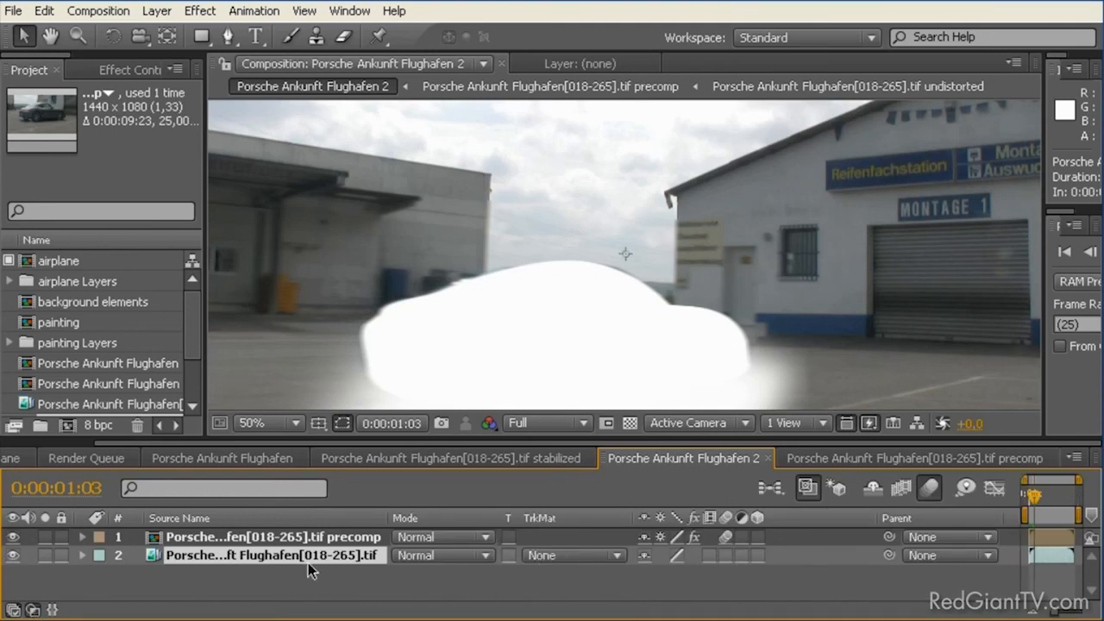
{"action": "left_click", "coordinate": [558, 557]}
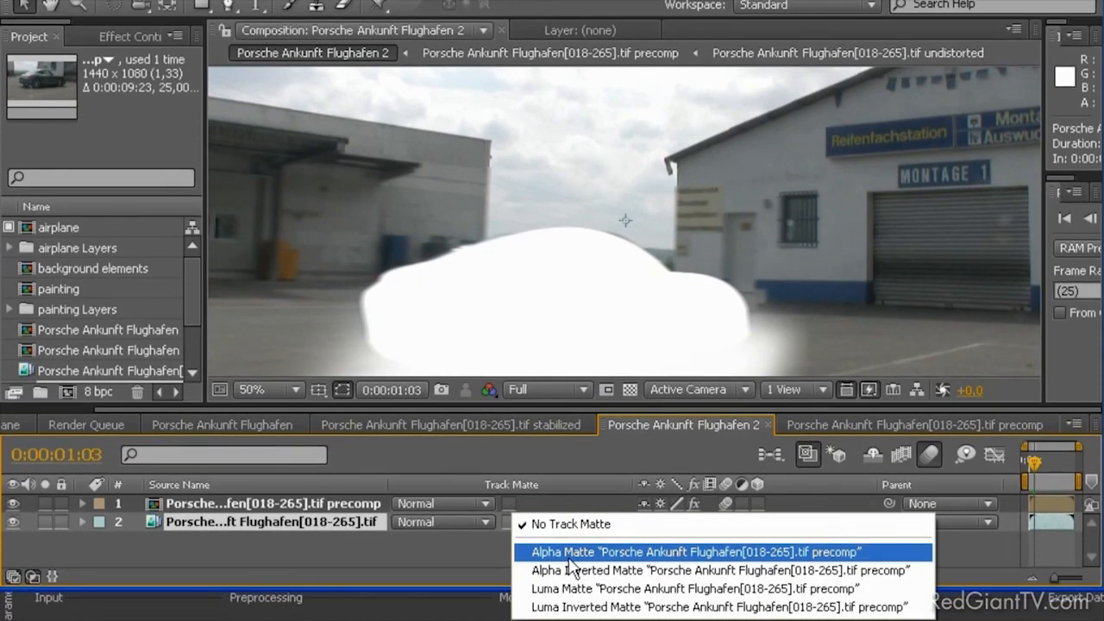
{"action": "left_click", "coordinate": [625, 594]}
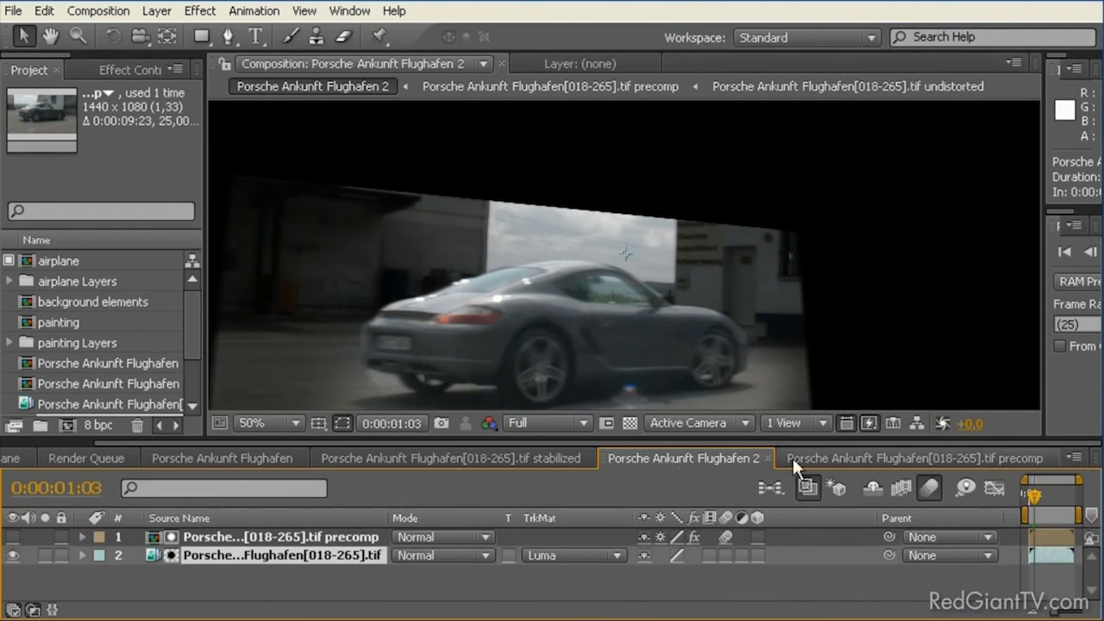
Step: Hide the undistorted footage layer inside the precomp, then return to the Porsche Ankunft Flughafen 2 composition
{"action": "left_click", "coordinate": [813, 456]}
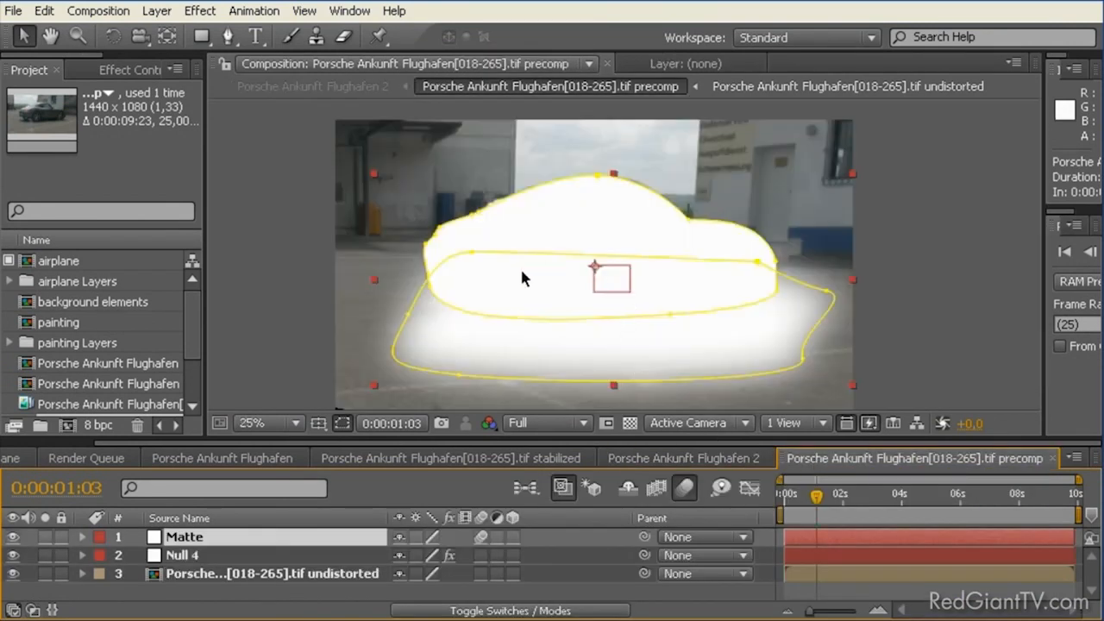
{"action": "left_click", "coordinate": [13, 573]}
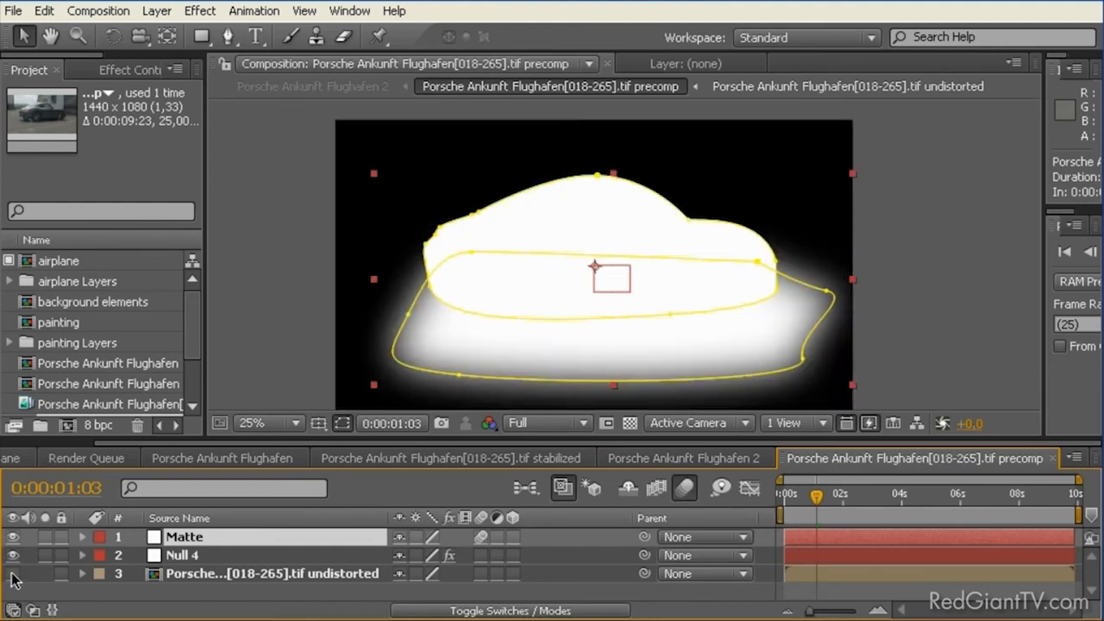
{"action": "left_click", "coordinate": [309, 254]}
{"action": "left_click", "coordinate": [699, 458]}
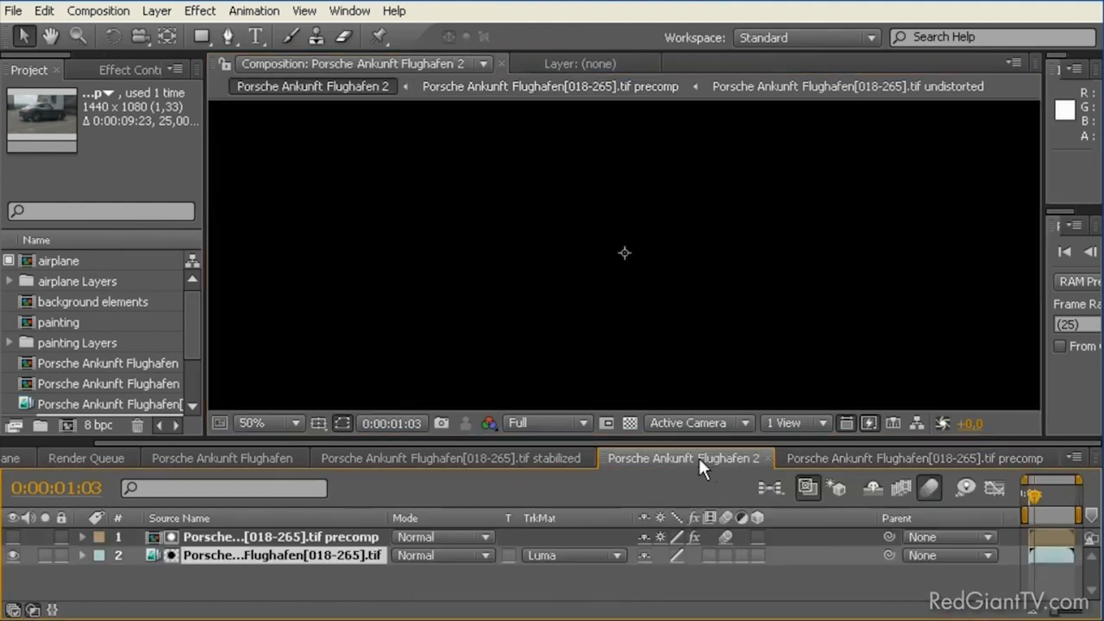
{"action": "scroll", "coordinate": [684, 346], "scroll_direction": "down", "scroll_amount": 2}
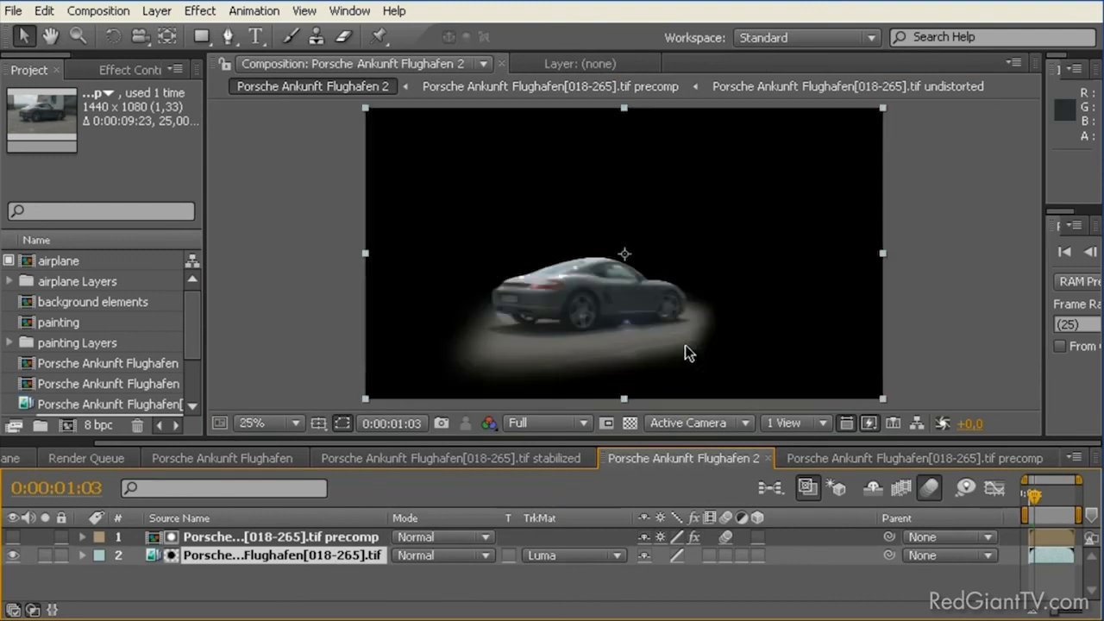
Step: Enlarge the preview controls, run a RAM preview of the isolated car and go to 0:00:02:19
{"action": "scroll", "coordinate": [685, 347], "scroll_direction": "up", "scroll_amount": 2}
{"action": "scroll", "coordinate": [686, 347], "scroll_direction": "down", "scroll_amount": 2}
{"action": "left_click_drag", "start_coordinate": [1041, 248], "coordinate": [846, 254]}
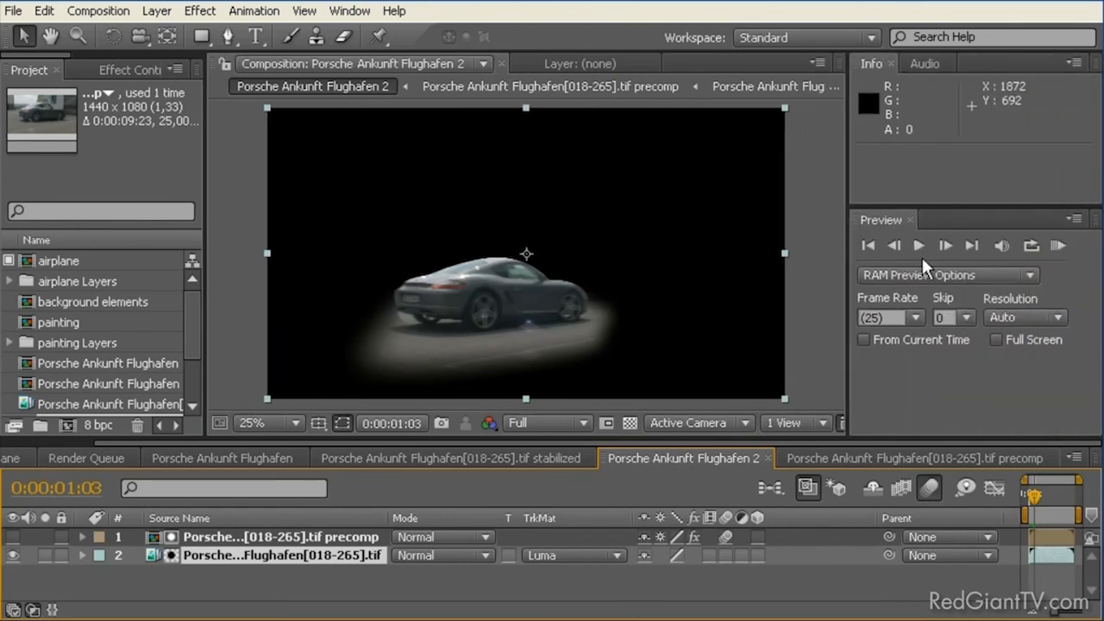
{"action": "left_click", "coordinate": [1058, 246]}
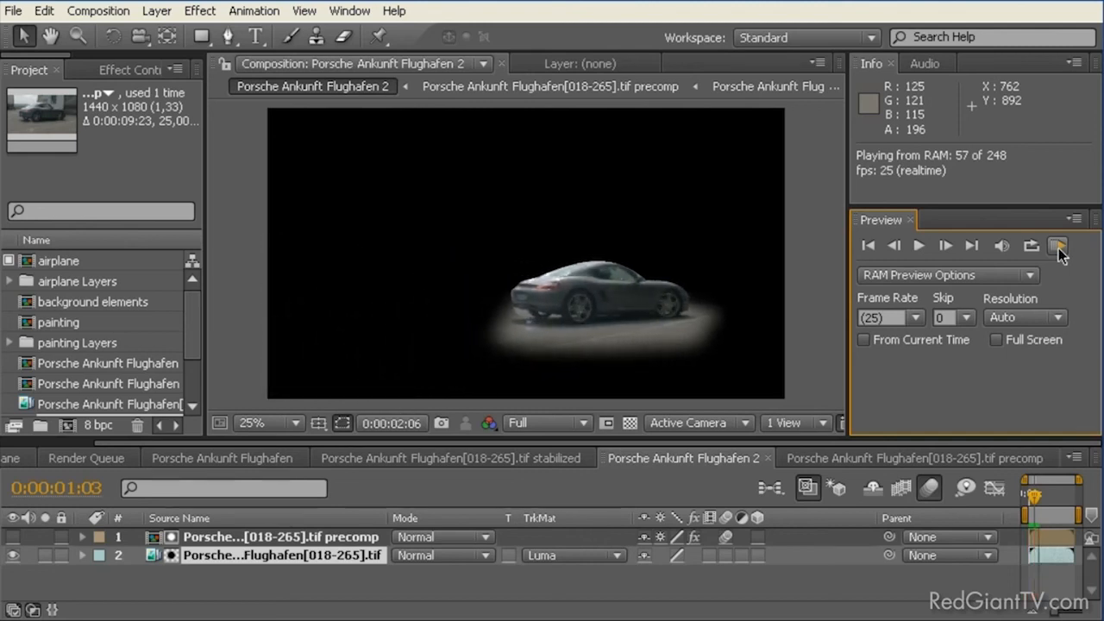
{"action": "left_click", "coordinate": [1058, 248]}
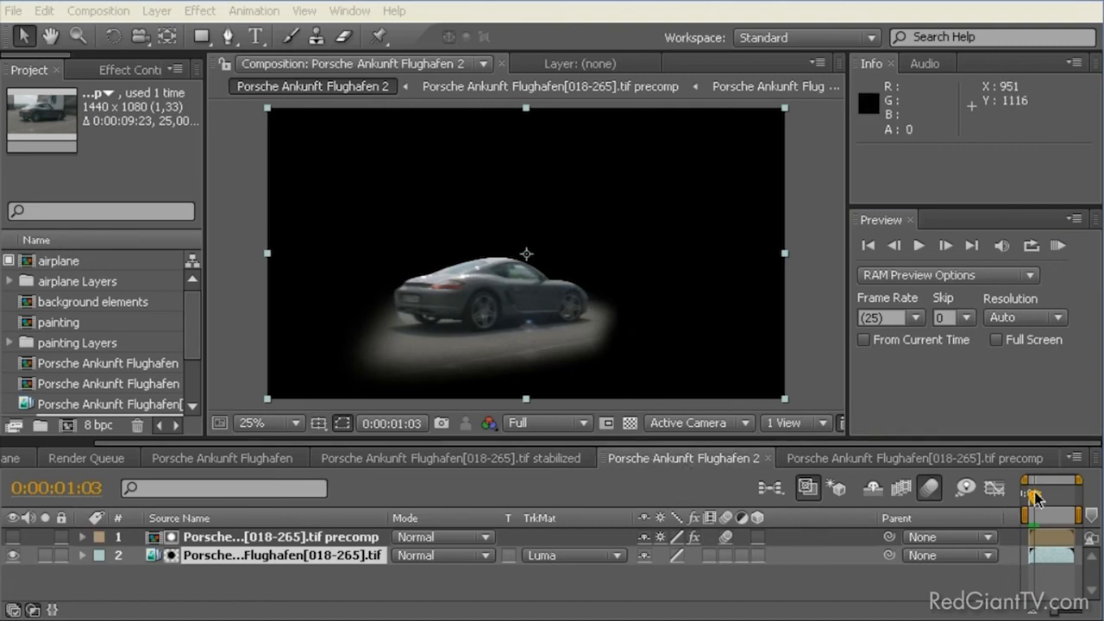
{"action": "left_click_drag", "start_coordinate": [1035, 501], "coordinate": [1042, 496]}
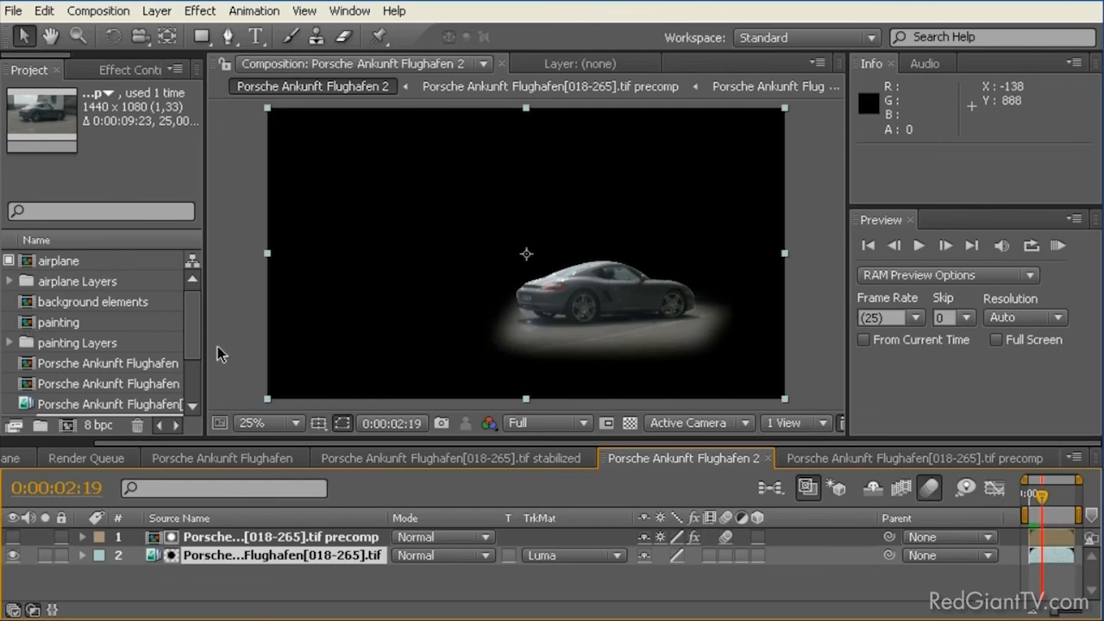
Step: Widen the project list and rename the Porsche Ankunft Flughafen 2 composition to "car isolated"
{"action": "left_click_drag", "start_coordinate": [207, 336], "coordinate": [323, 336]}
{"action": "left_click", "coordinate": [113, 388]}
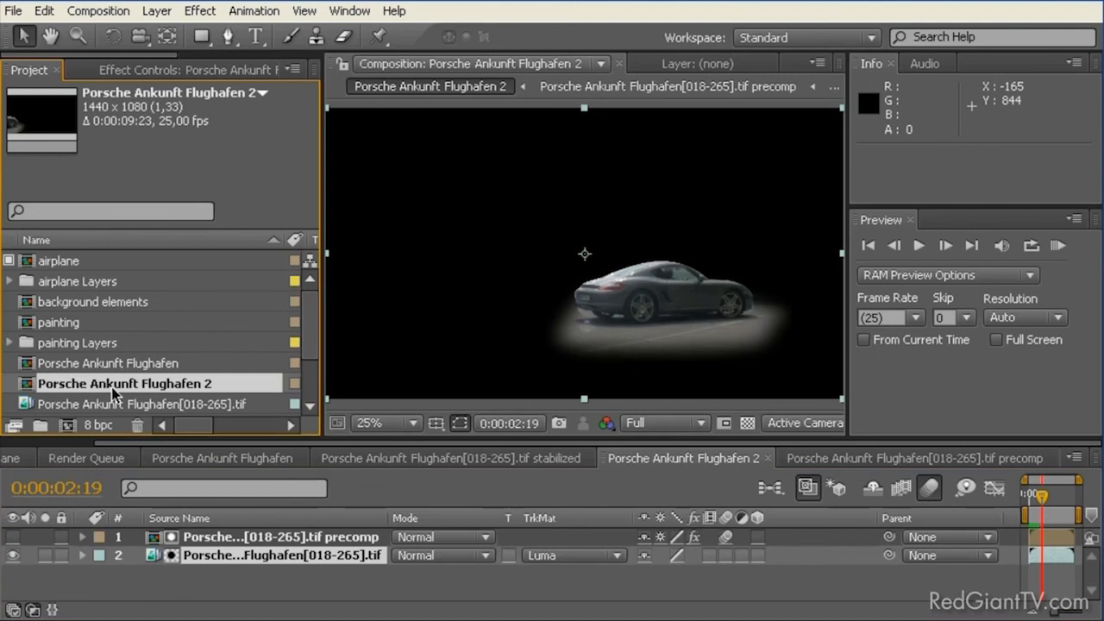
{"action": "key", "text": "Return"}
{"action": "type", "text": "c"}
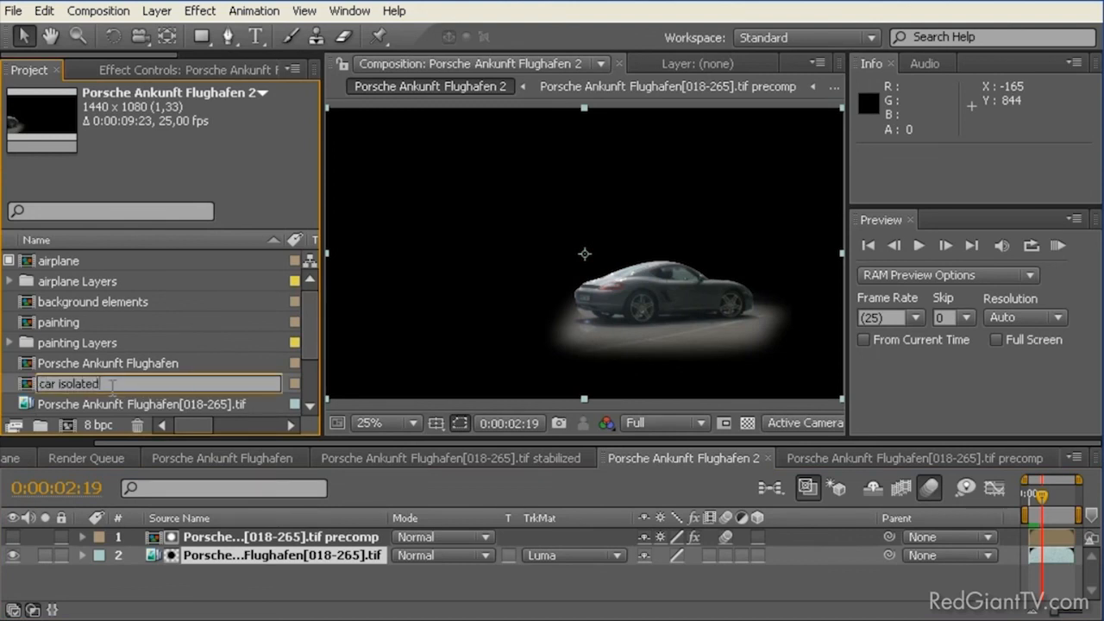
{"action": "type", "text": "ar isolated"}
{"action": "key", "text": "Return"}
Step: Create a new composition from car isolated and name it "final composite"
{"action": "left_click_drag", "start_coordinate": [41, 321], "coordinate": [68, 424]}
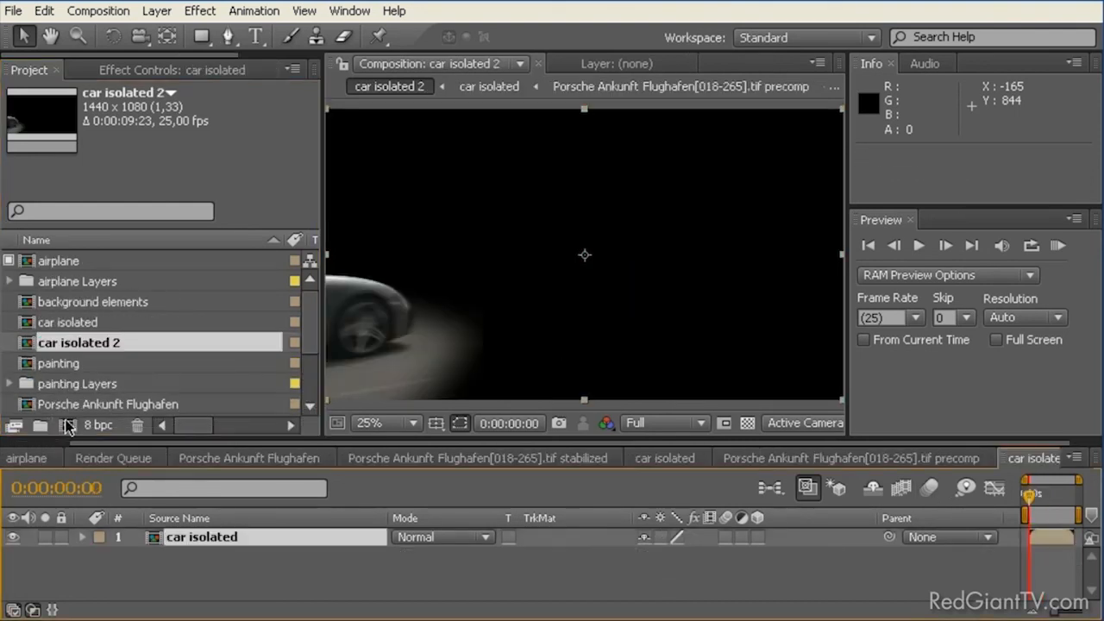
{"action": "left_click", "coordinate": [80, 349]}
{"action": "key", "text": "Return"}
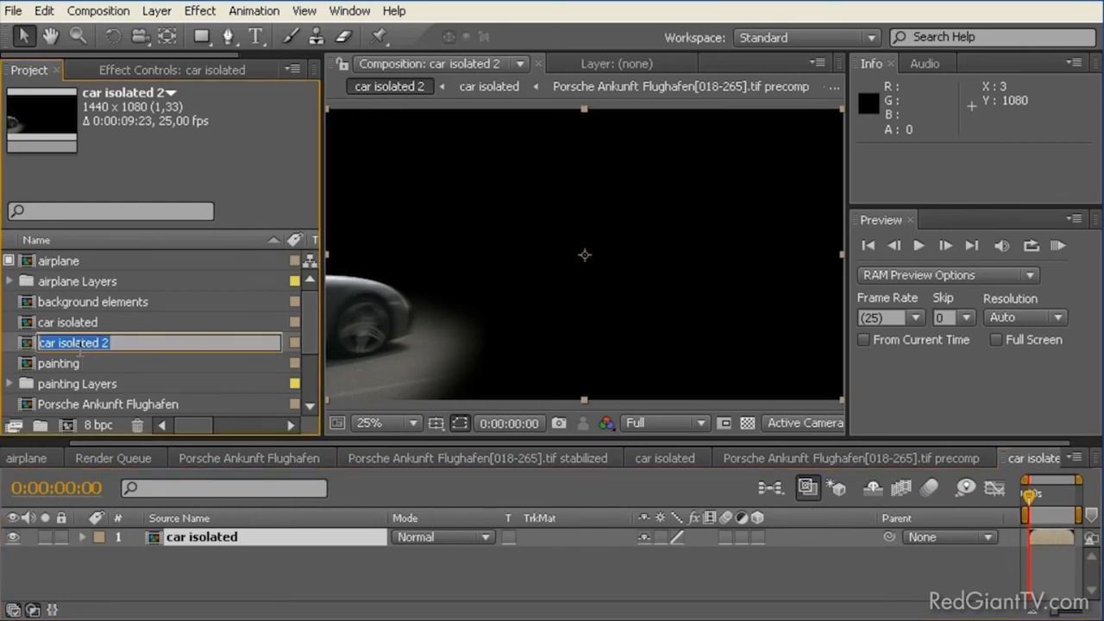
{"action": "type", "text": "final composite"}
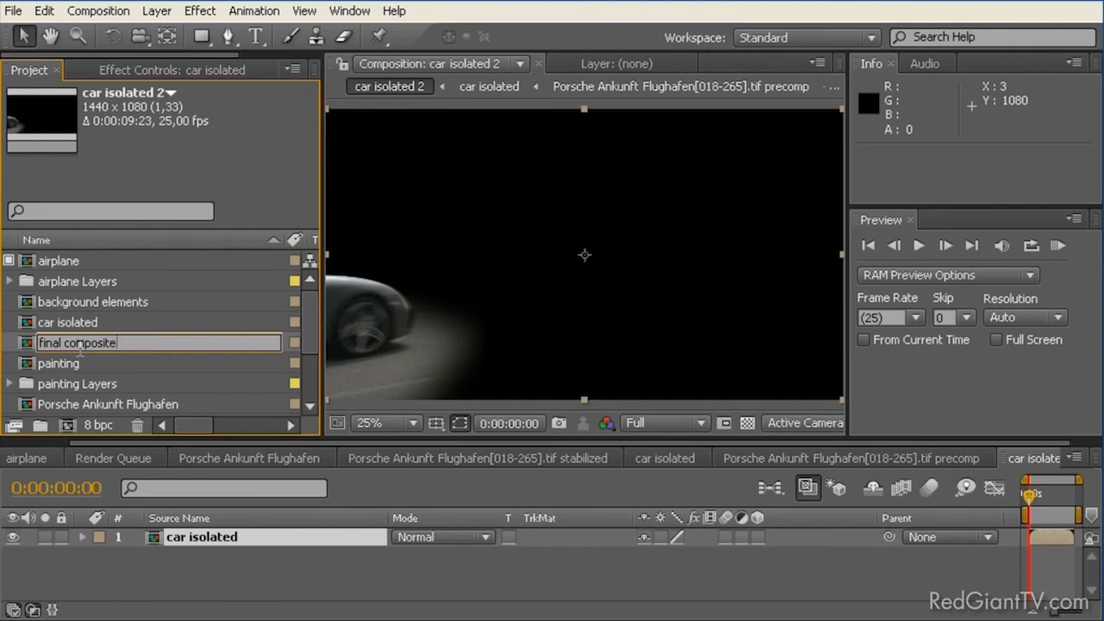
{"action": "key", "text": "Return"}
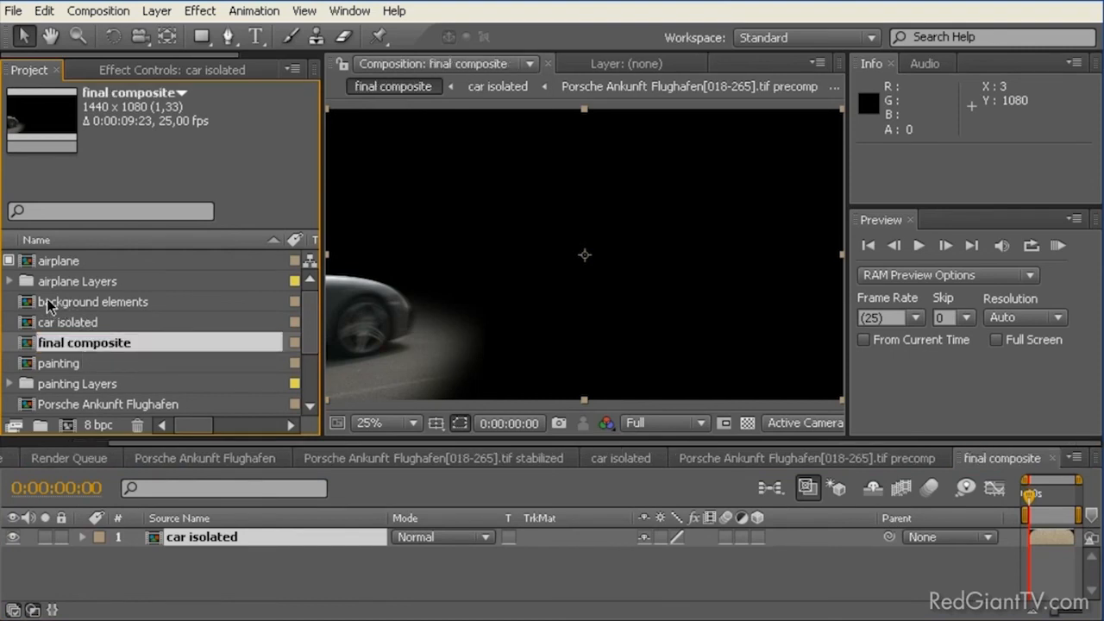
Step: Add the painting composition beneath the car isolated layer in final composite and go to 0:00:02:08
{"action": "mouse_move", "coordinate": [54, 364]}
{"action": "left_mouse_down"}
{"action": "mouse_move", "coordinate": [49, 546]}
{"action": "mouse_move", "coordinate": [72, 569]}
{"action": "mouse_move", "coordinate": [69, 561]}
{"action": "left_mouse_up"}
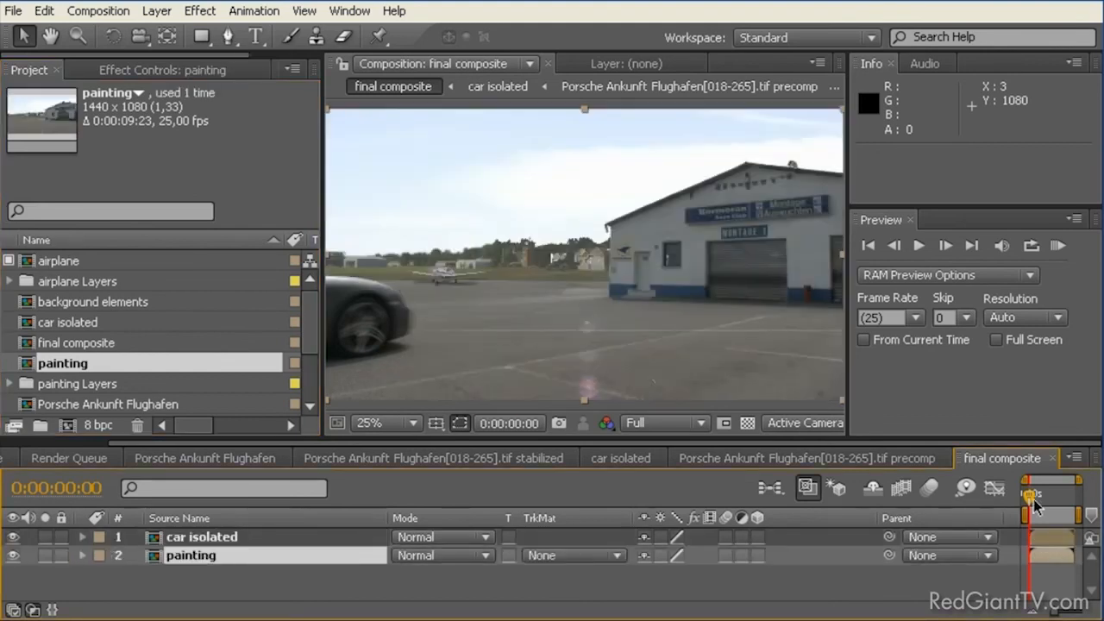
{"action": "mouse_move", "coordinate": [1033, 503]}
{"action": "left_mouse_down"}
{"action": "mouse_move", "coordinate": [1044, 505]}
{"action": "mouse_move", "coordinate": [1035, 505]}
{"action": "left_mouse_up"}
{"action": "left_click_drag", "start_coordinate": [1034, 507], "coordinate": [1045, 507]}
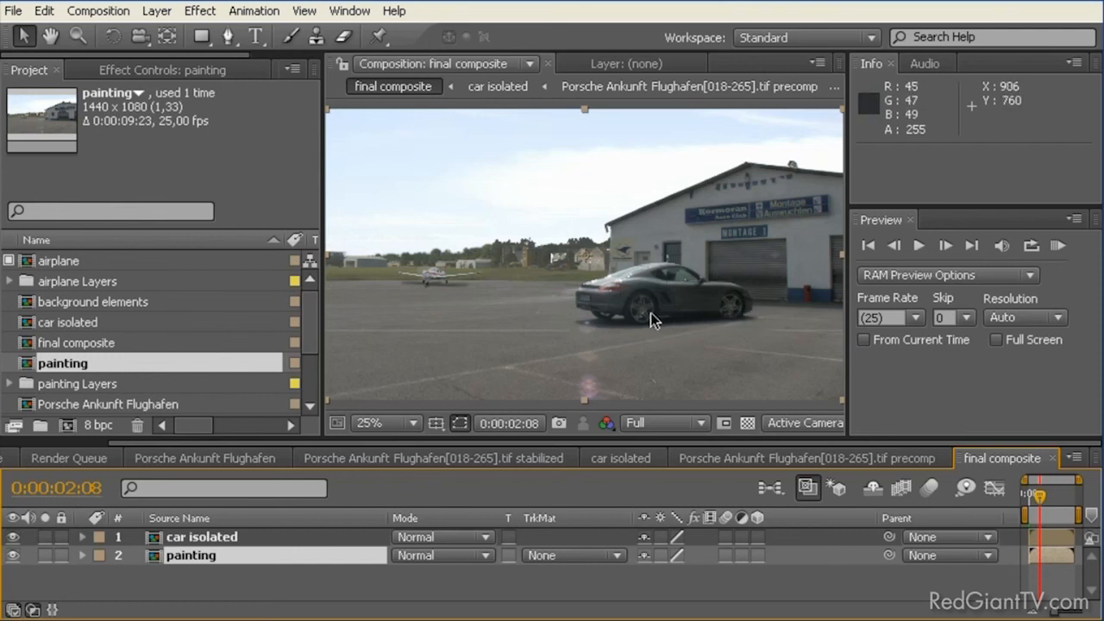
Step: Examine the composite up close around the car, the building's logo, roof and signs, and the background, then browse the remaining project items
{"action": "scroll", "coordinate": [696, 280], "scroll_direction": "up", "scroll_amount": 4}
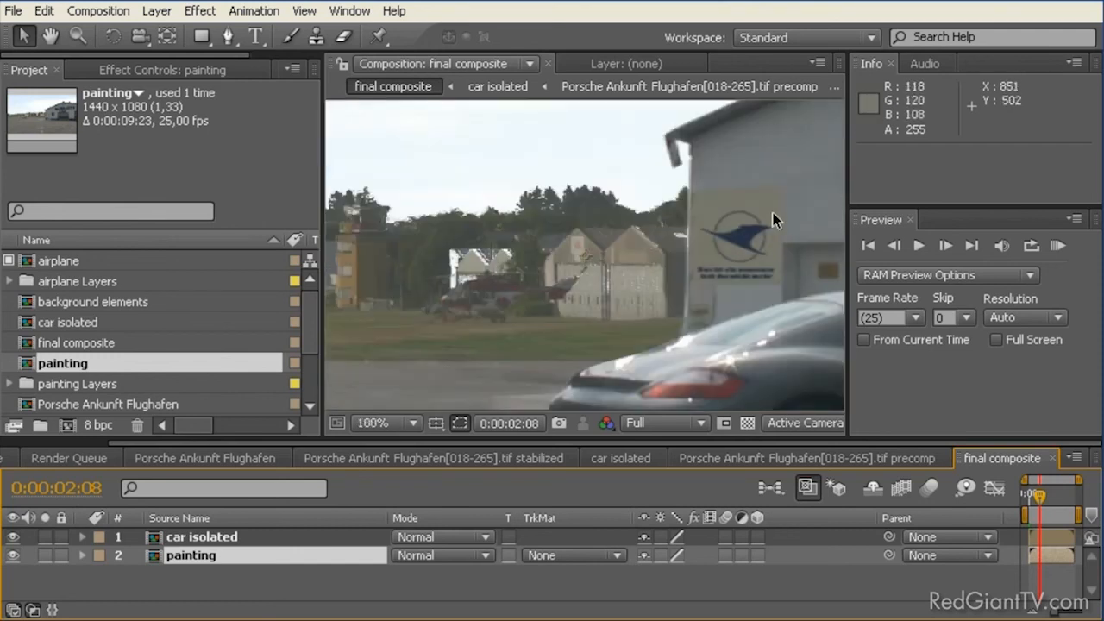
{"action": "left_click_drag", "start_coordinate": [661, 226], "coordinate": [252, 395]}
{"action": "left_click_drag", "start_coordinate": [674, 256], "coordinate": [543, 326]}
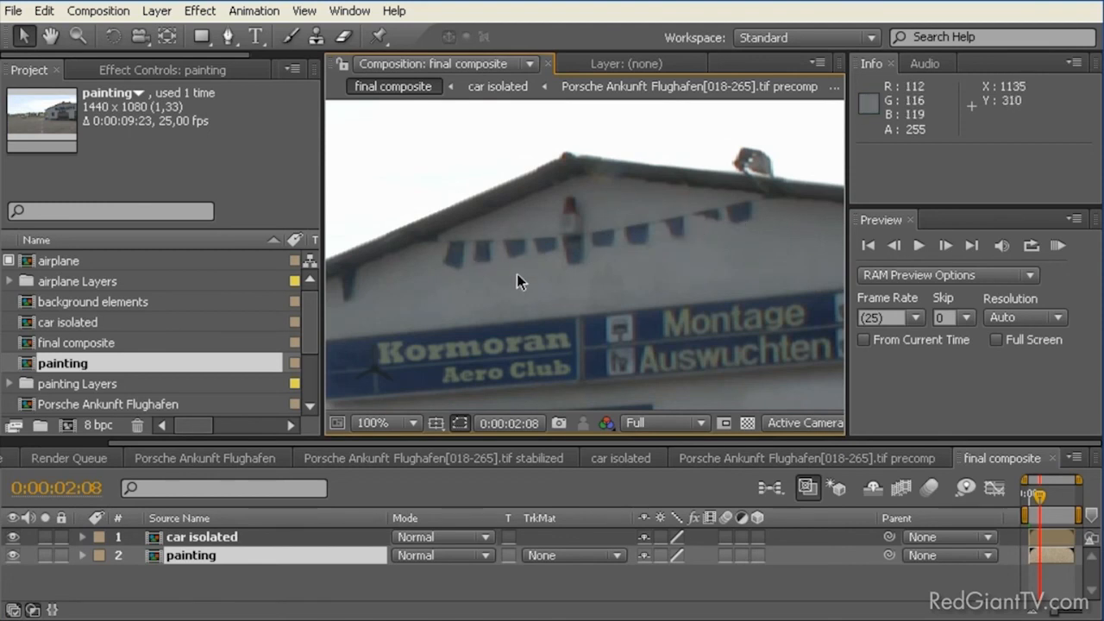
{"action": "scroll", "coordinate": [517, 273], "scroll_direction": "down", "scroll_amount": 8}
{"action": "scroll", "coordinate": [516, 273], "scroll_direction": "up", "scroll_amount": 4}
{"action": "left_click_drag", "start_coordinate": [464, 307], "coordinate": [704, 263]}
{"action": "scroll", "coordinate": [684, 258], "scroll_direction": "down", "scroll_amount": 4}
{"action": "scroll", "coordinate": [684, 258], "scroll_direction": "up", "scroll_amount": 4}
{"action": "scroll", "coordinate": [684, 258], "scroll_direction": "down", "scroll_amount": 2}
{"action": "scroll", "coordinate": [684, 258], "scroll_direction": "up", "scroll_amount": 2}
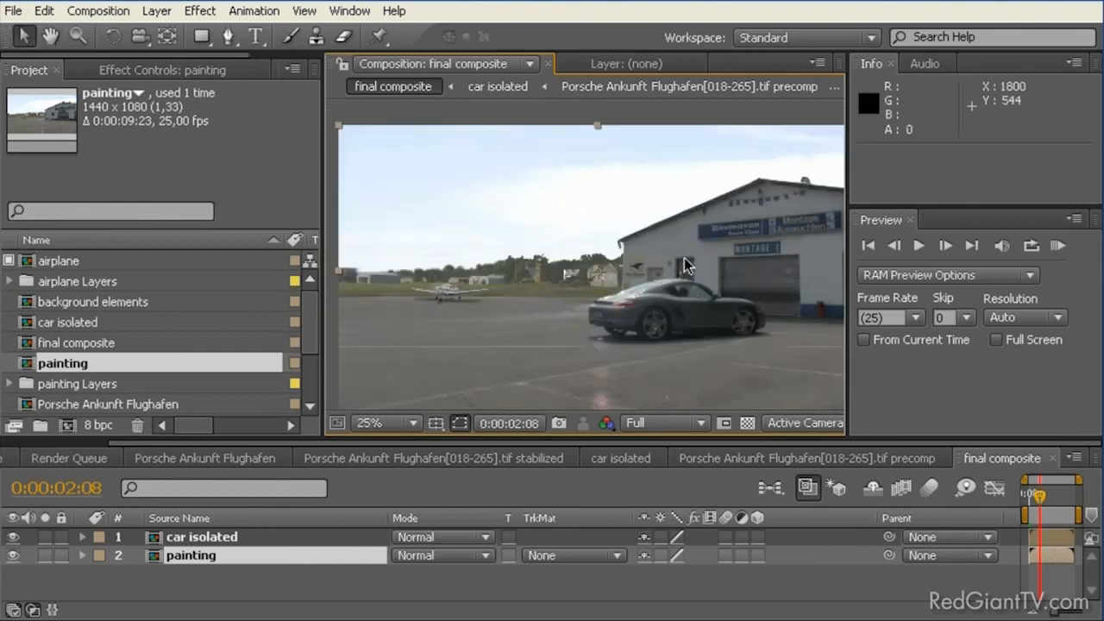
{"action": "left_click_drag", "start_coordinate": [684, 258], "coordinate": [633, 230]}
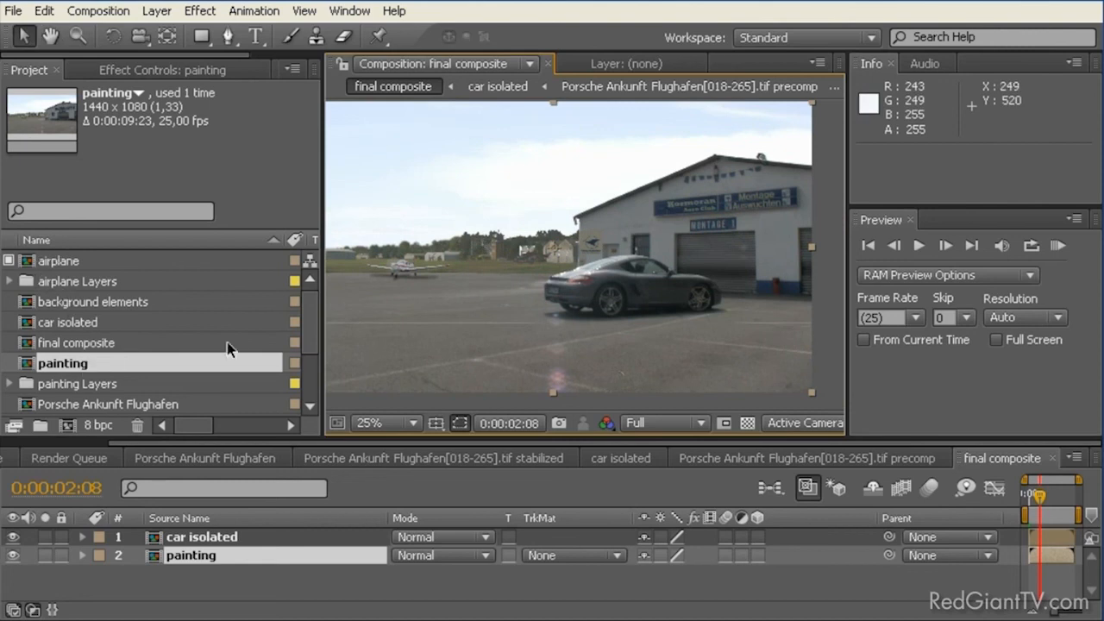
{"action": "left_click_drag", "start_coordinate": [304, 314], "coordinate": [305, 388]}
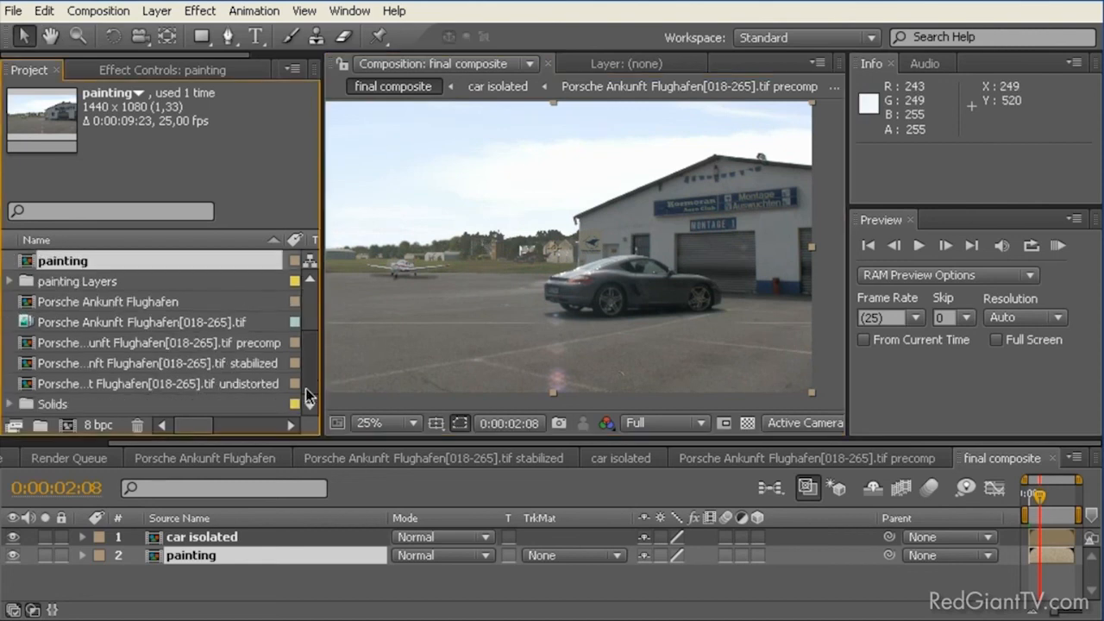
Step: Add the Porsche Ankunft Flughafen[018-265].tif footage above car isolated in final composite and rename its layer "moving stuff"
{"action": "left_click", "coordinate": [79, 324]}
{"action": "left_click_drag", "start_coordinate": [79, 328], "coordinate": [123, 532]}
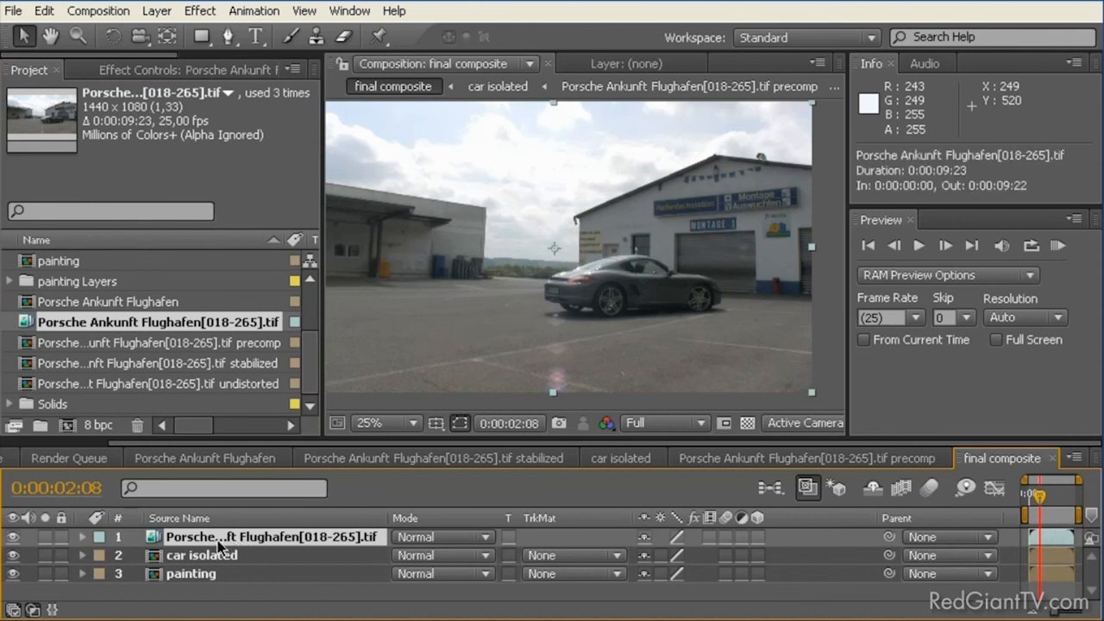
{"action": "key", "text": "Return"}
{"action": "type", "text": "moving stuff"}
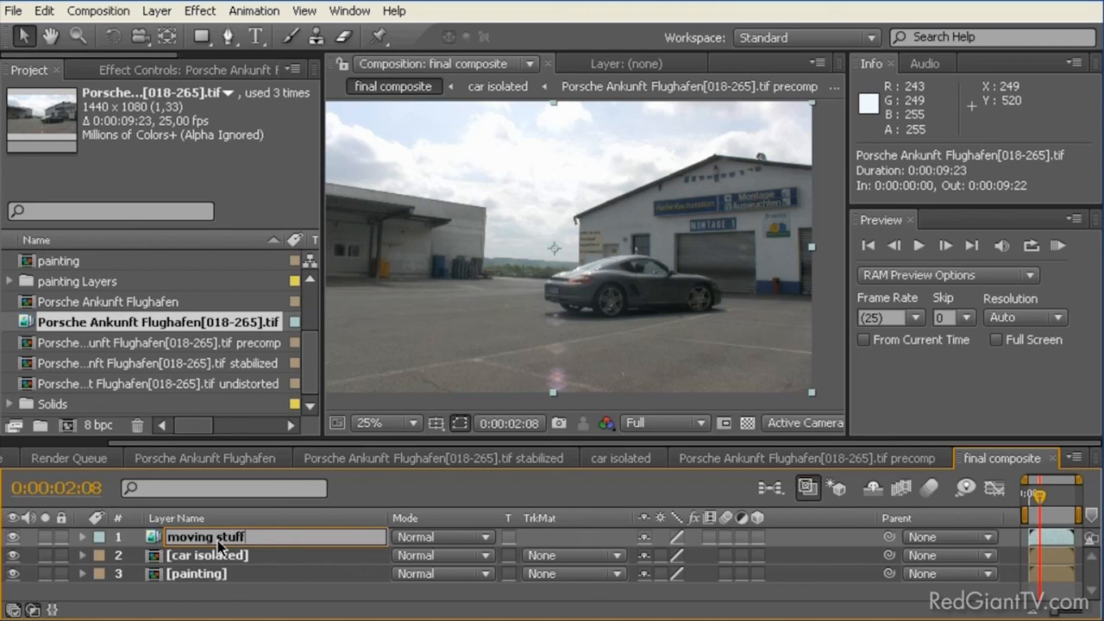
{"action": "key", "text": "Return"}
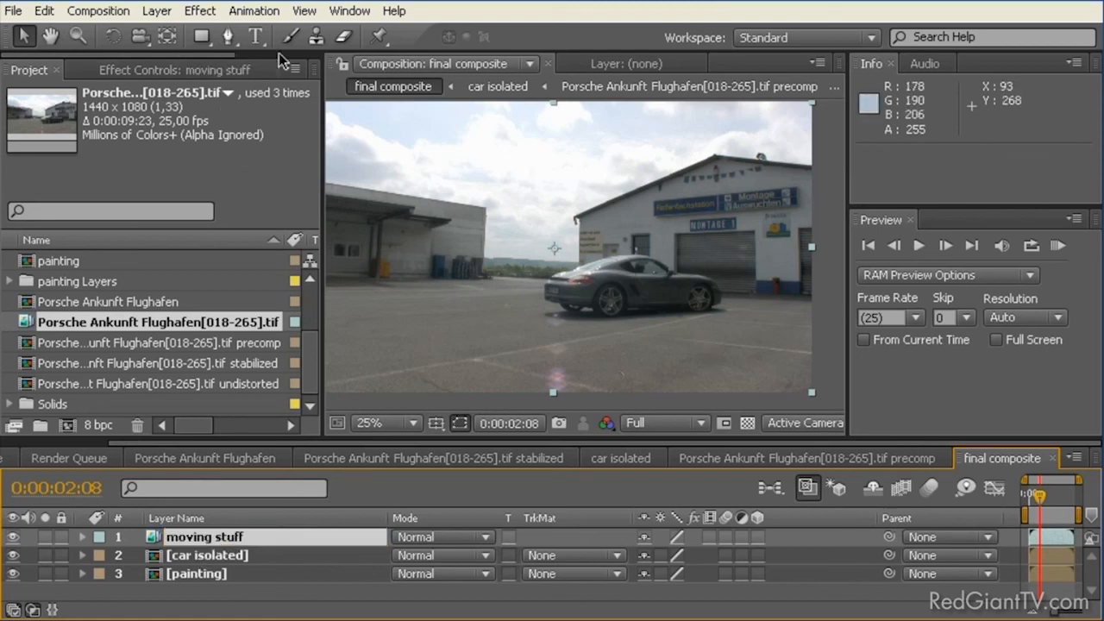
Step: Draw a closed four-point Pen mask on the moving stuff layer around the bunting beneath the building's gable
{"action": "left_click", "coordinate": [229, 37]}
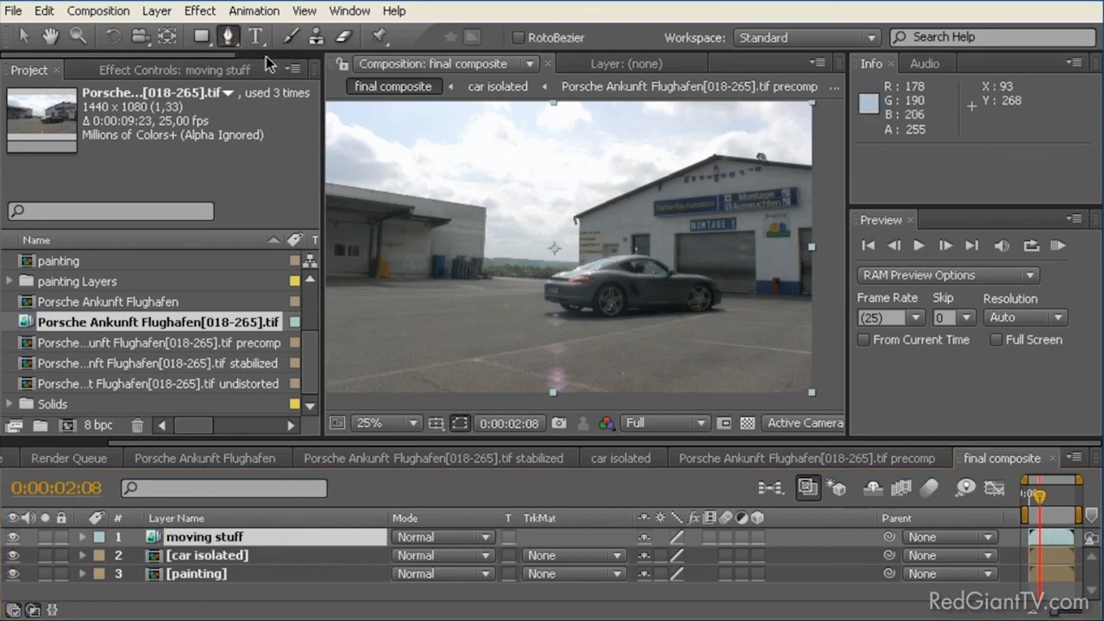
{"action": "left_click", "coordinate": [713, 157]}
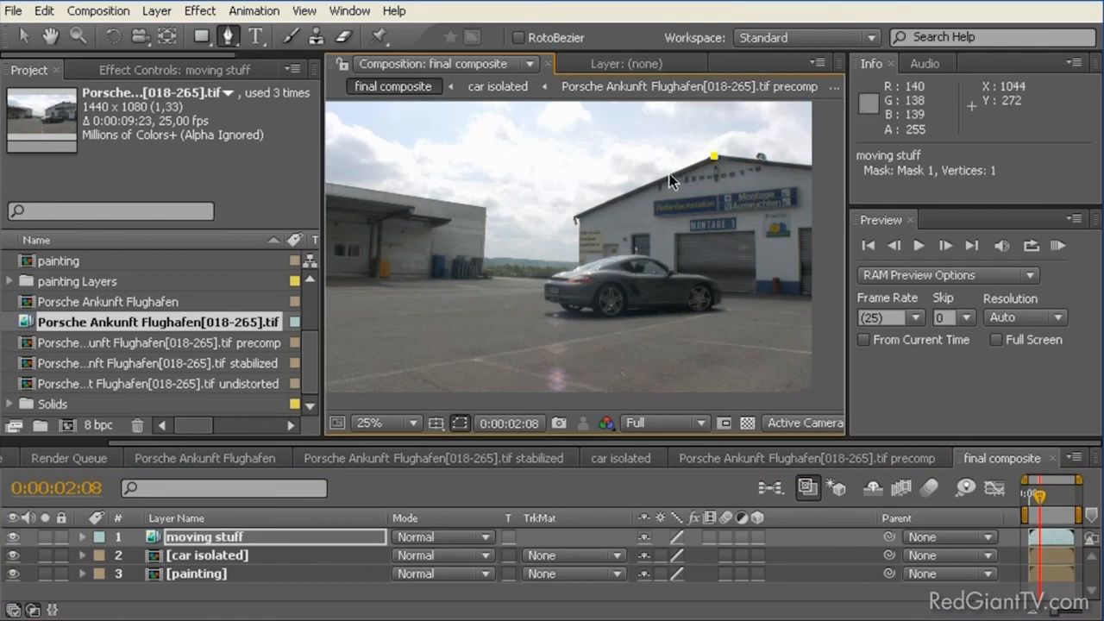
{"action": "left_click_drag", "start_coordinate": [667, 179], "coordinate": [715, 186]}
{"action": "left_click", "coordinate": [762, 183]}
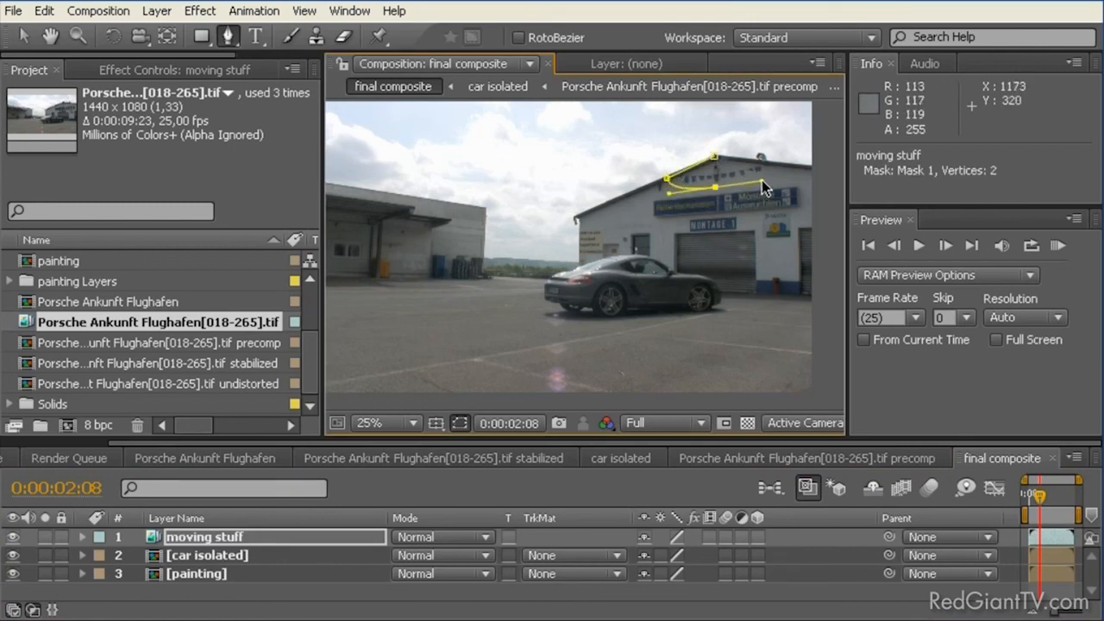
{"action": "left_click_drag", "start_coordinate": [773, 167], "coordinate": [783, 161]}
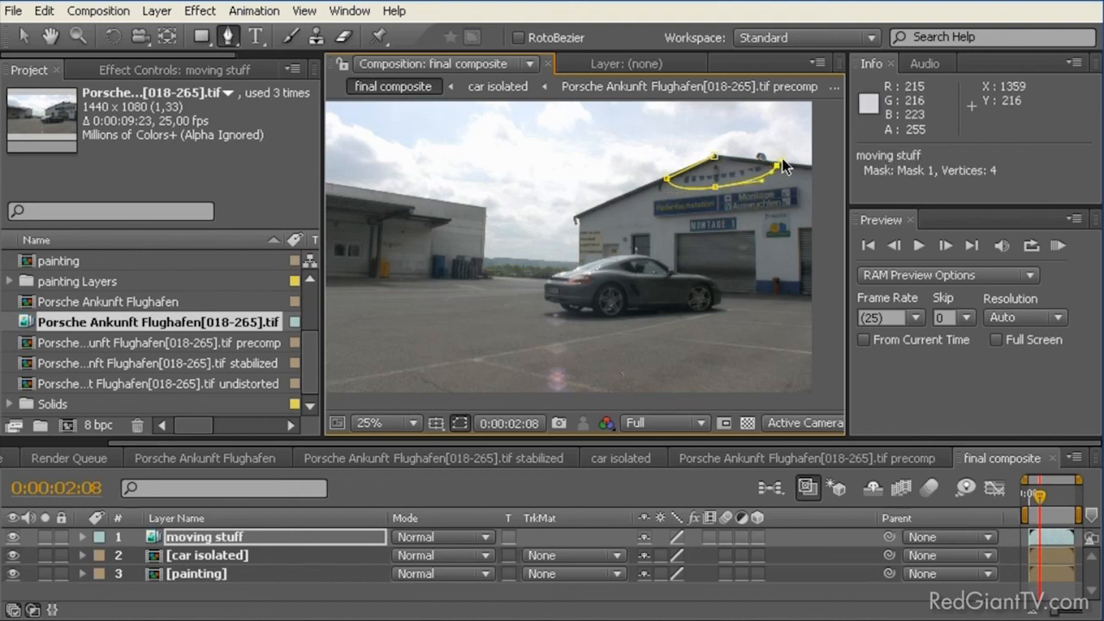
{"action": "left_click", "coordinate": [715, 158]}
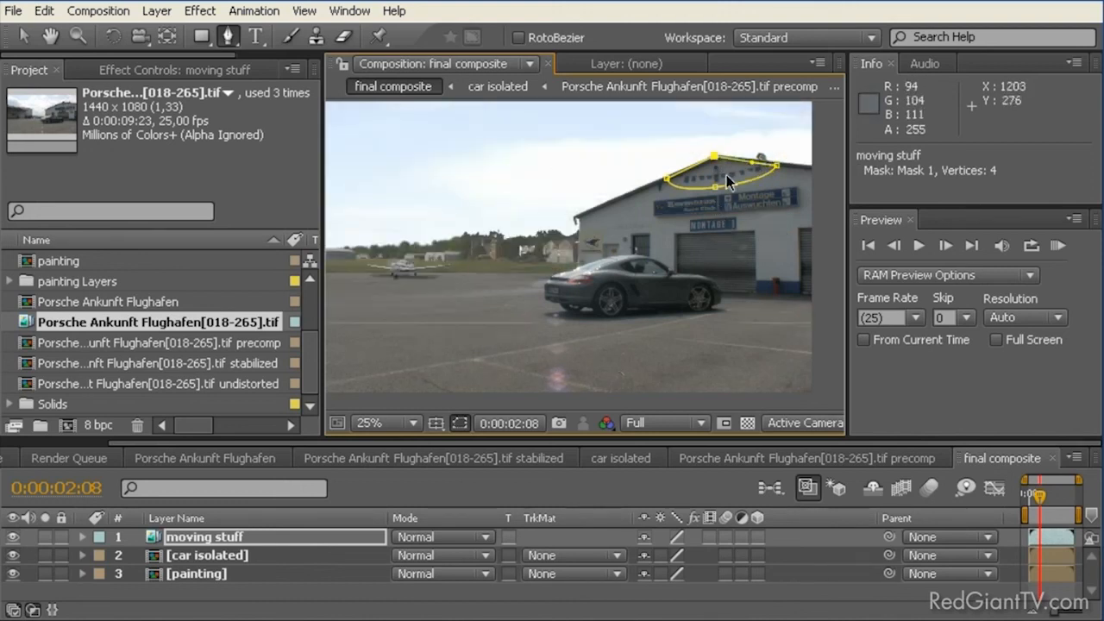
Step: Inspect the masked bunting up close and run a RAM preview of the composite from 0:00:00:00
{"action": "scroll", "coordinate": [796, 151], "scroll_direction": "up", "scroll_amount": 2}
{"action": "left_click_drag", "start_coordinate": [798, 154], "coordinate": [699, 202]}
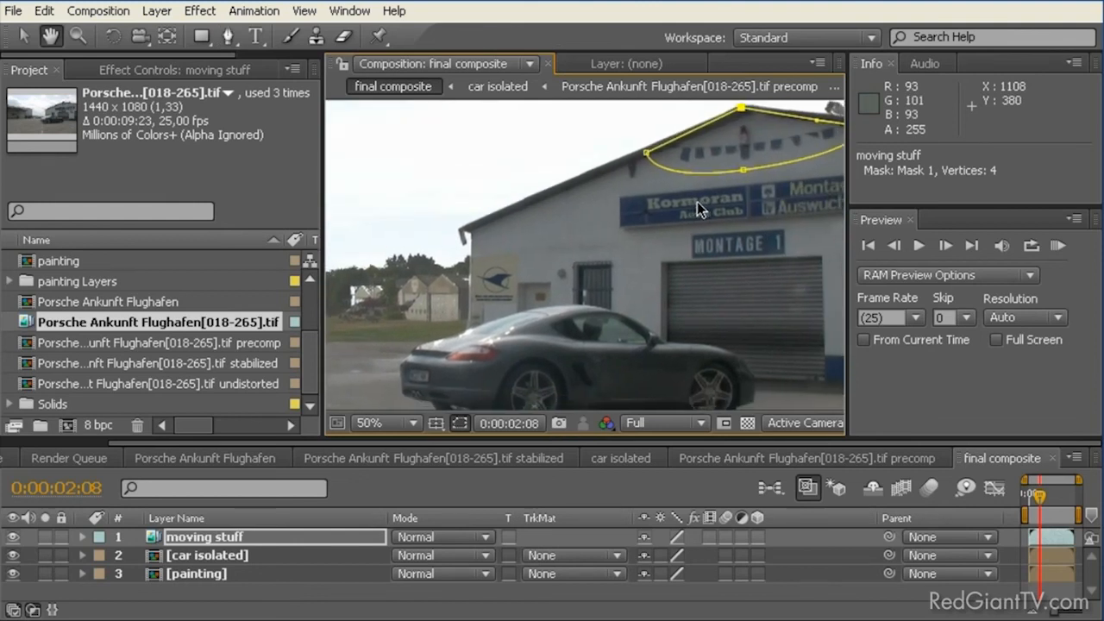
{"action": "left_click_drag", "start_coordinate": [1039, 511], "coordinate": [1016, 507]}
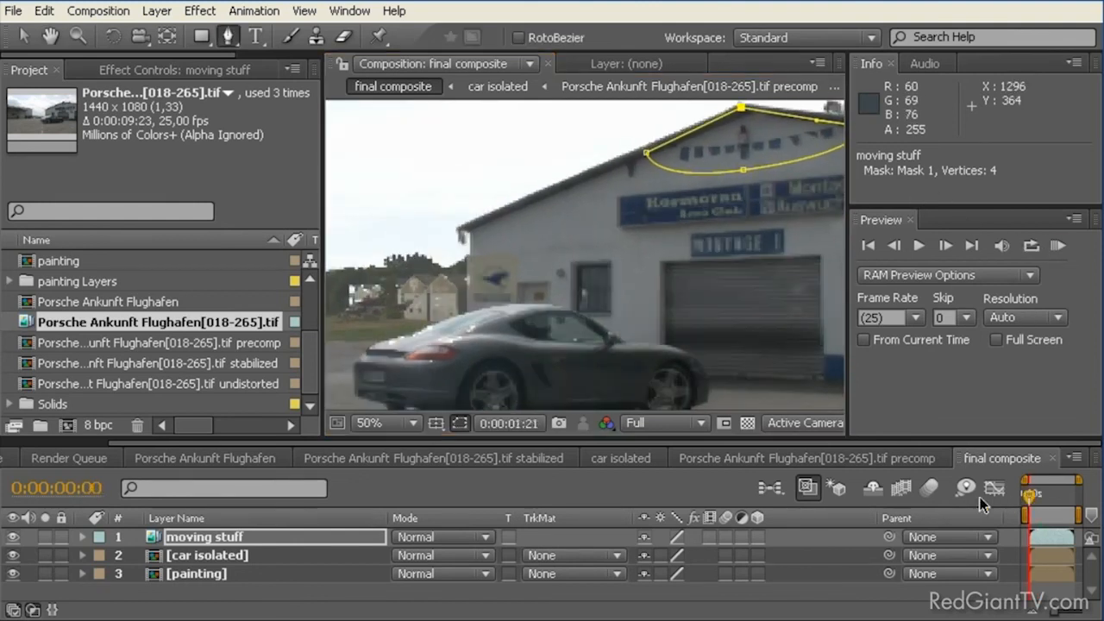
{"action": "left_click", "coordinate": [1055, 250]}
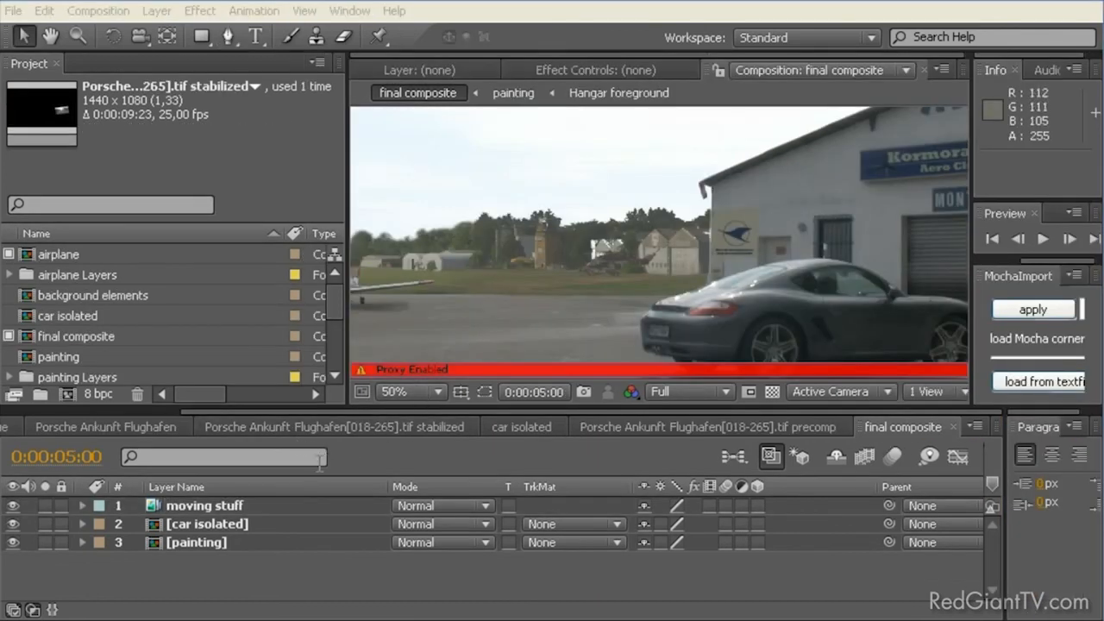
Step: Create a new composition from final composite and name it "final look"
{"action": "left_click", "coordinate": [44, 335]}
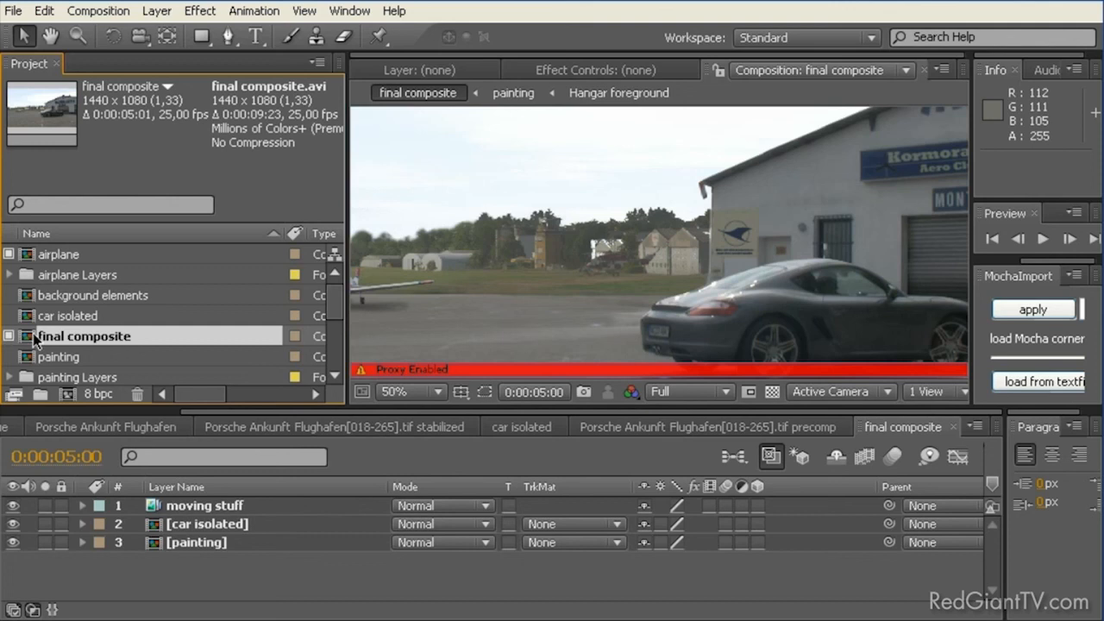
{"action": "left_click_drag", "start_coordinate": [29, 338], "coordinate": [66, 394]}
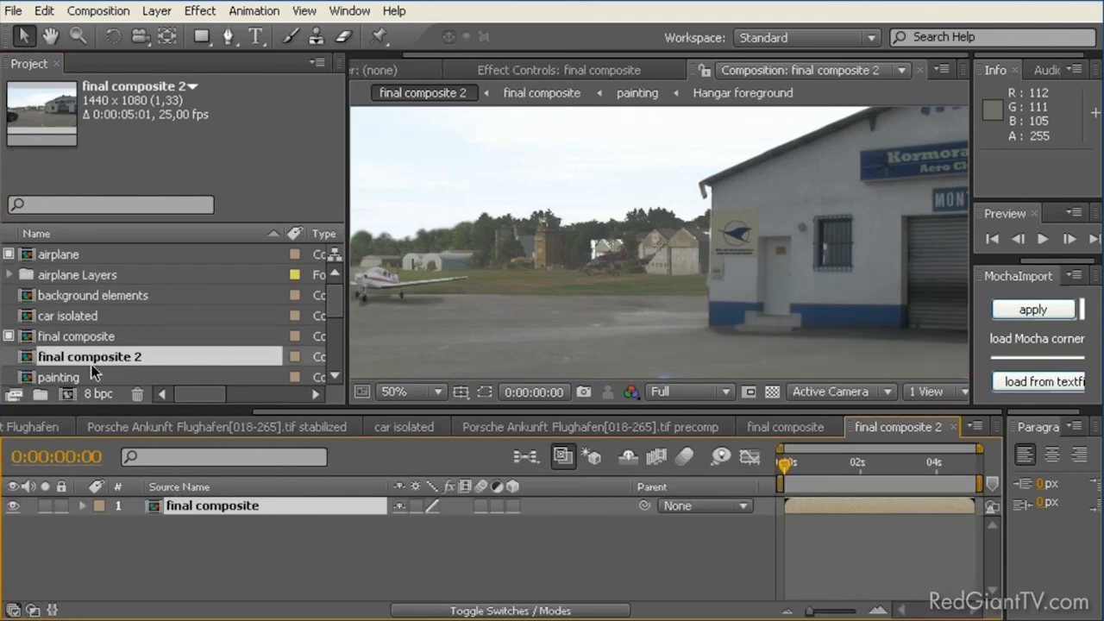
{"action": "left_click", "coordinate": [86, 364]}
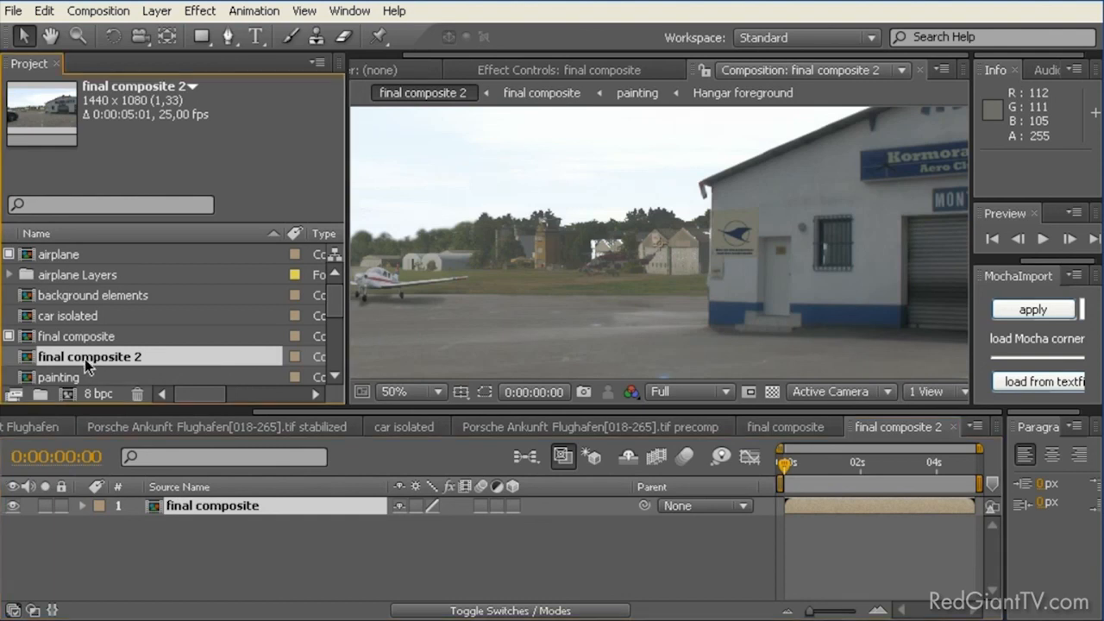
{"action": "key", "text": "Return"}
{"action": "type", "text": "final lo"}
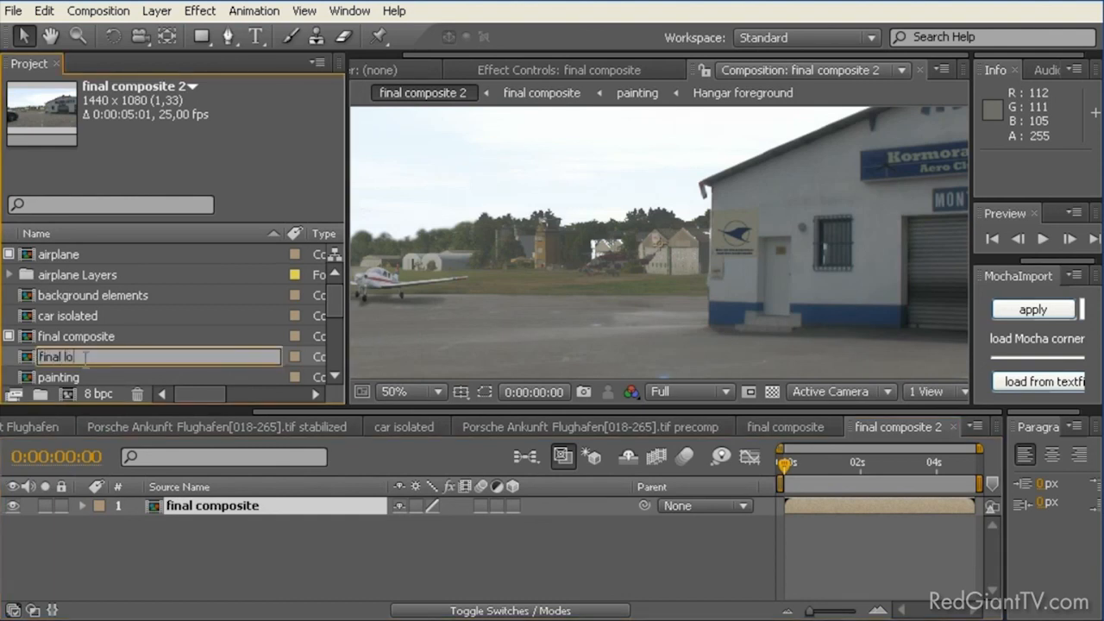
{"action": "type", "text": "ok"}
{"action": "key", "text": "Return"}
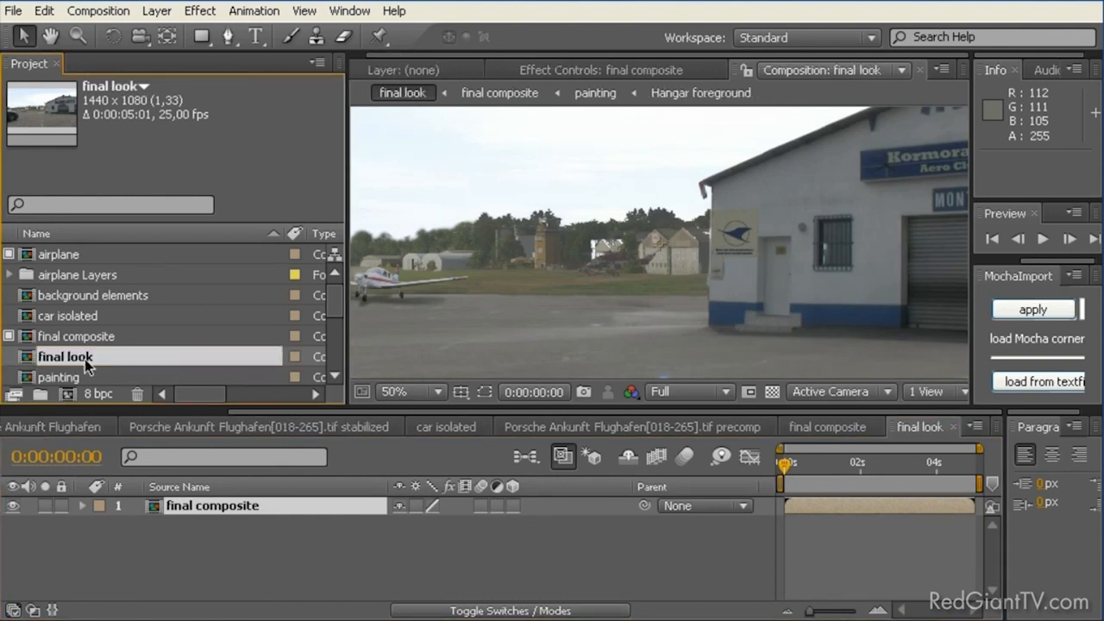
Step: Add an adjustment layer above final composite in the final look composition and name it "final look"
{"action": "left_click", "coordinate": [215, 507]}
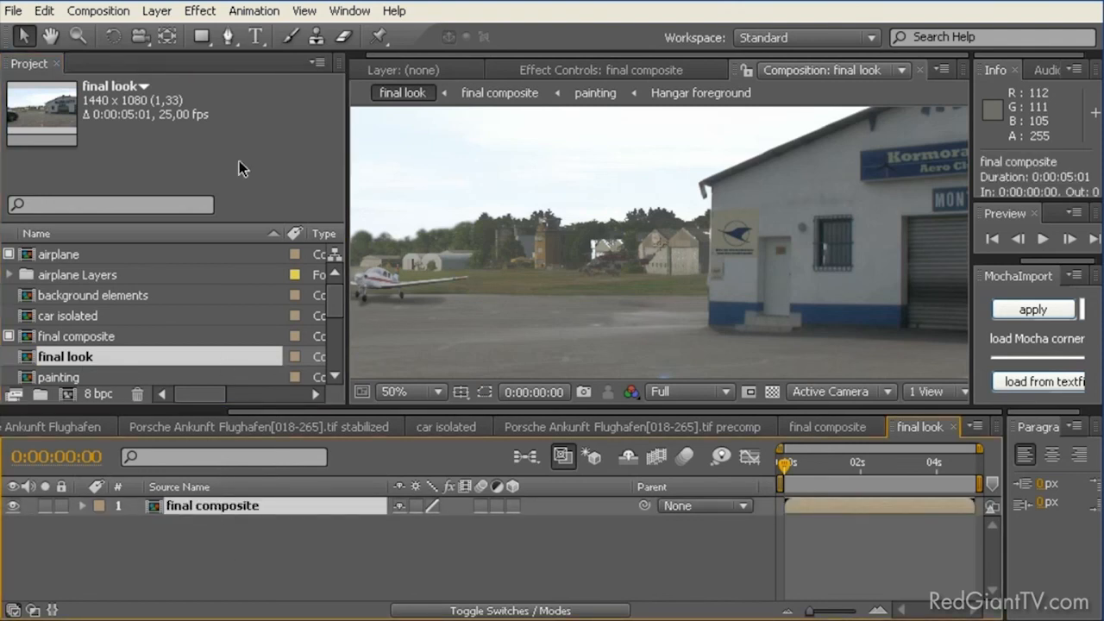
{"action": "left_click", "coordinate": [157, 12]}
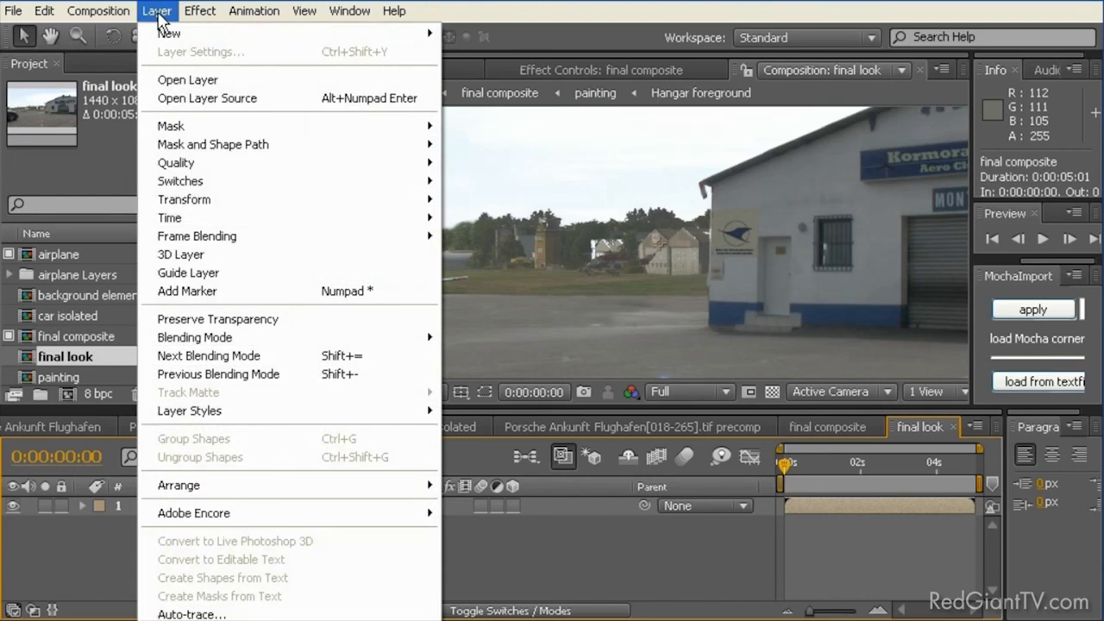
{"action": "mouse_move", "coordinate": [164, 32]}
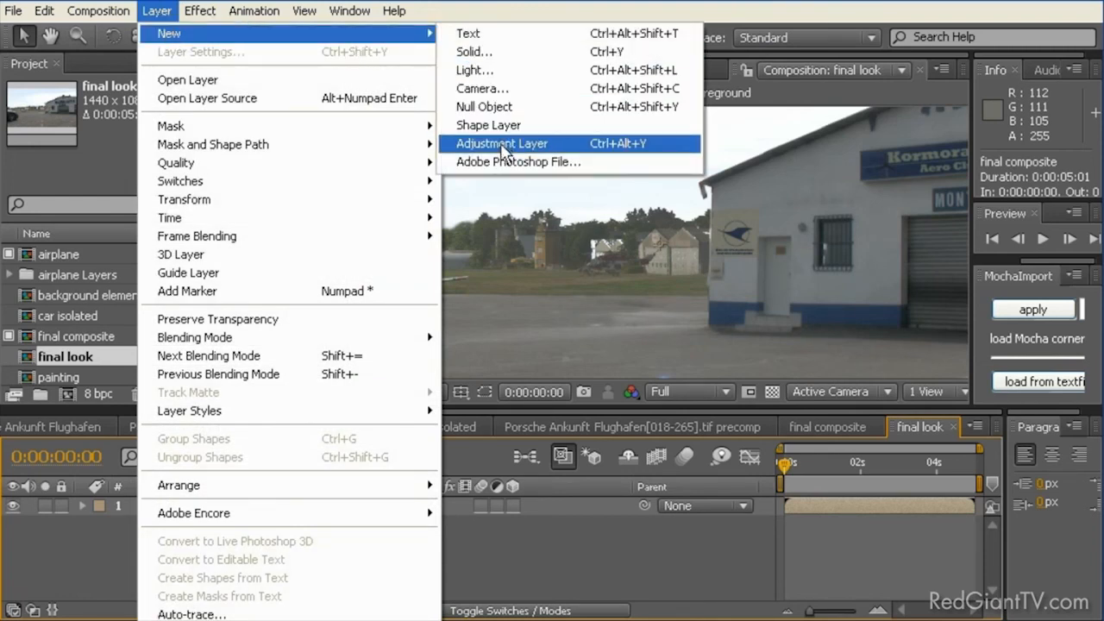
{"action": "left_click", "coordinate": [505, 144]}
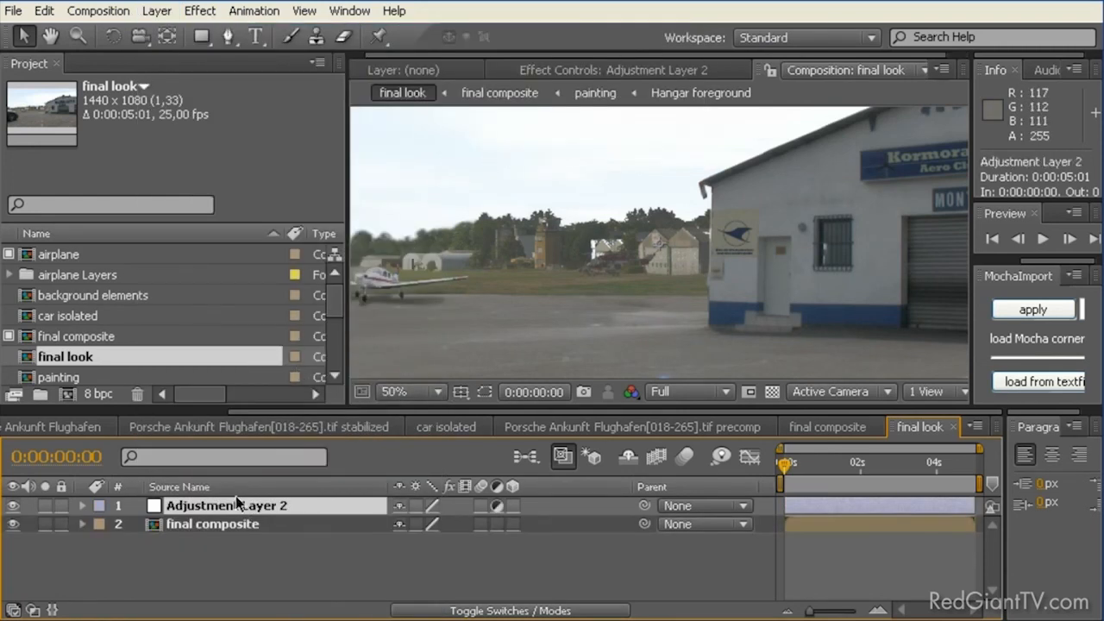
{"action": "key", "text": "Return"}
{"action": "type", "text": "final look"}
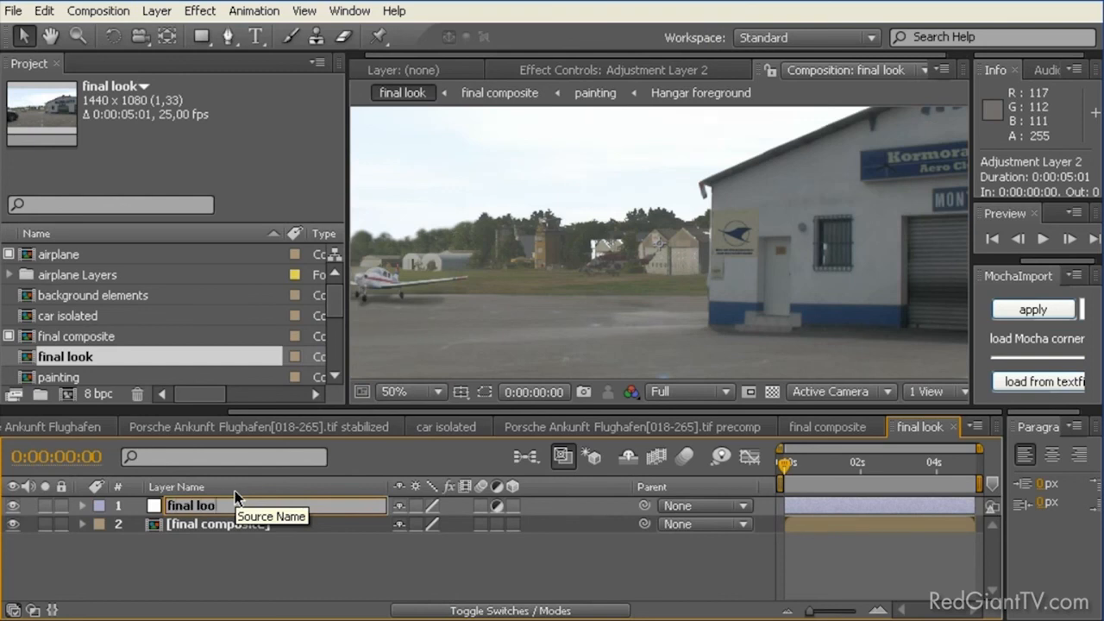
{"action": "key", "text": "Return"}
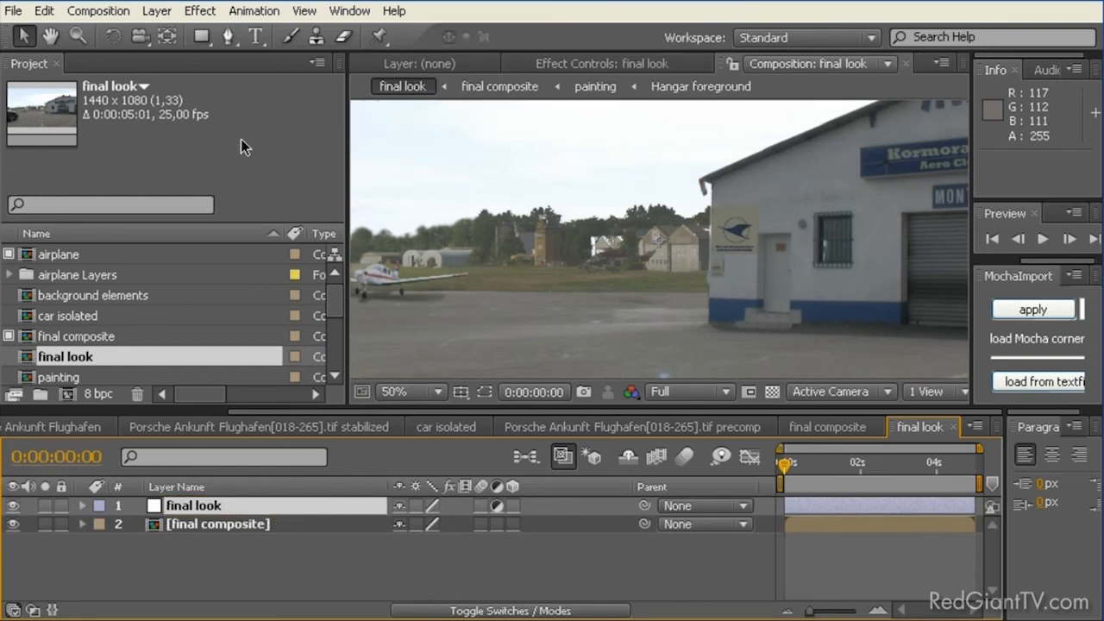
Step: Apply the Magic Bullet Looks effect to the final look adjustment layer and open its look editor
{"action": "left_click", "coordinate": [215, 18]}
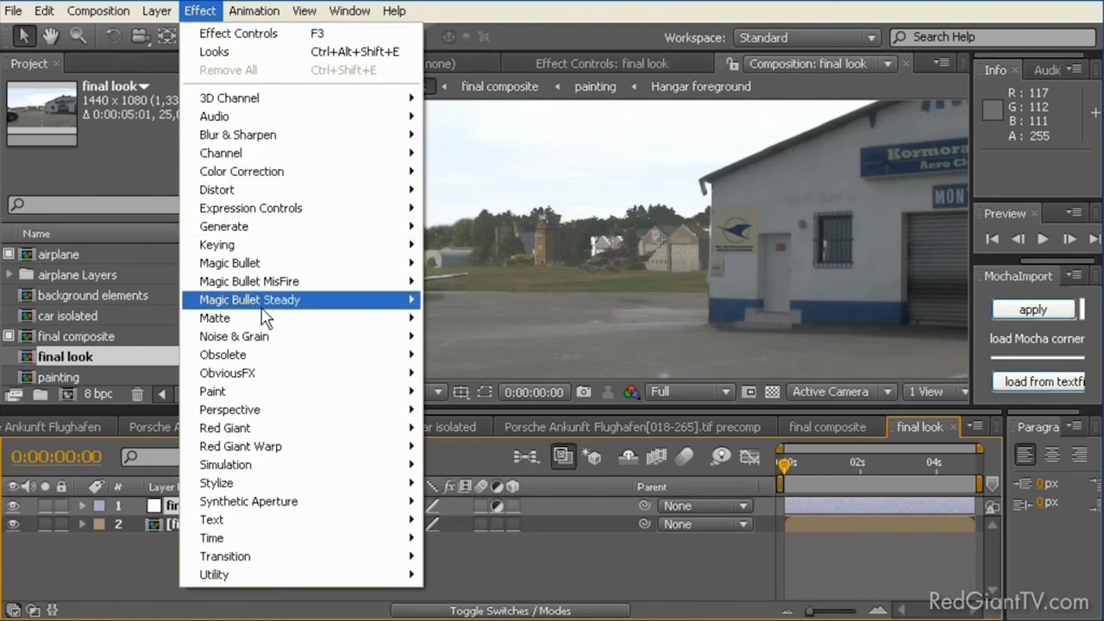
{"action": "mouse_move", "coordinate": [281, 269]}
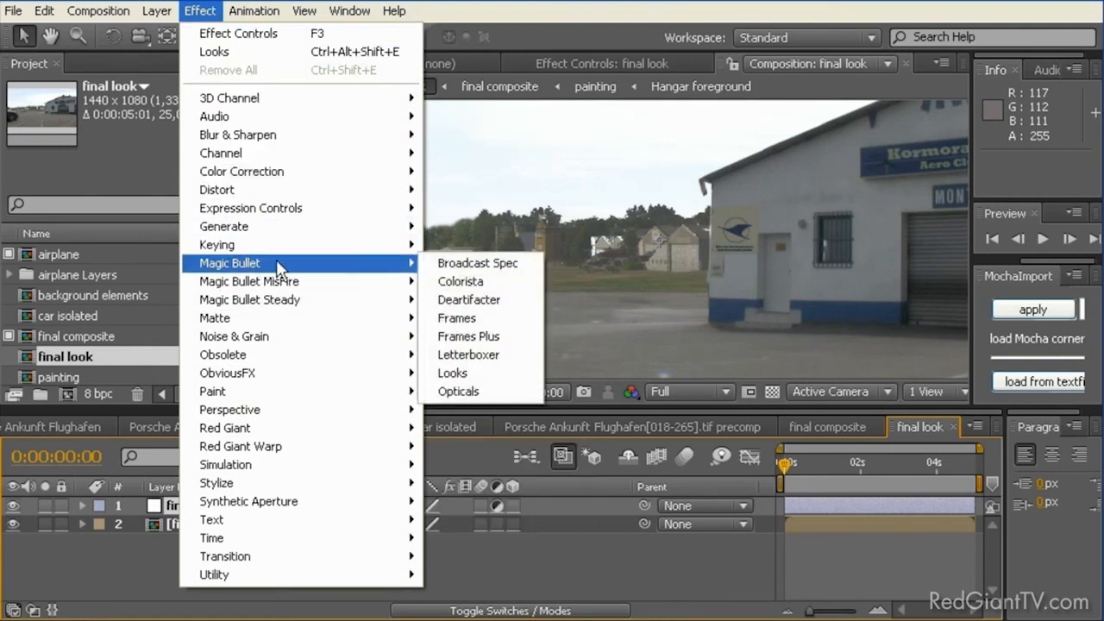
{"action": "left_click", "coordinate": [476, 378]}
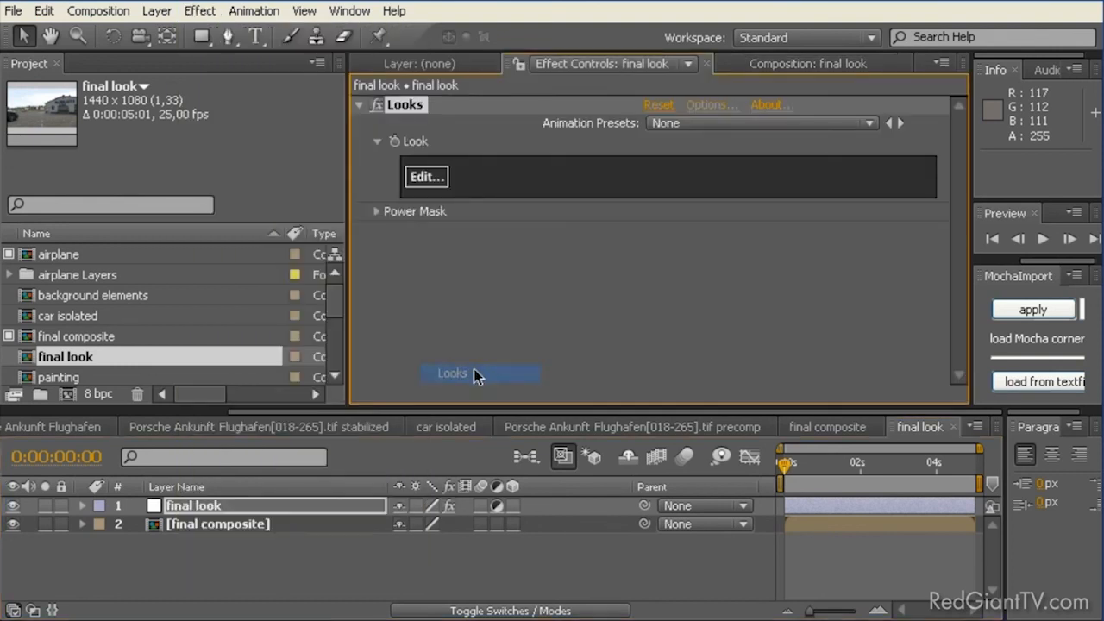
{"action": "left_click", "coordinate": [424, 179]}
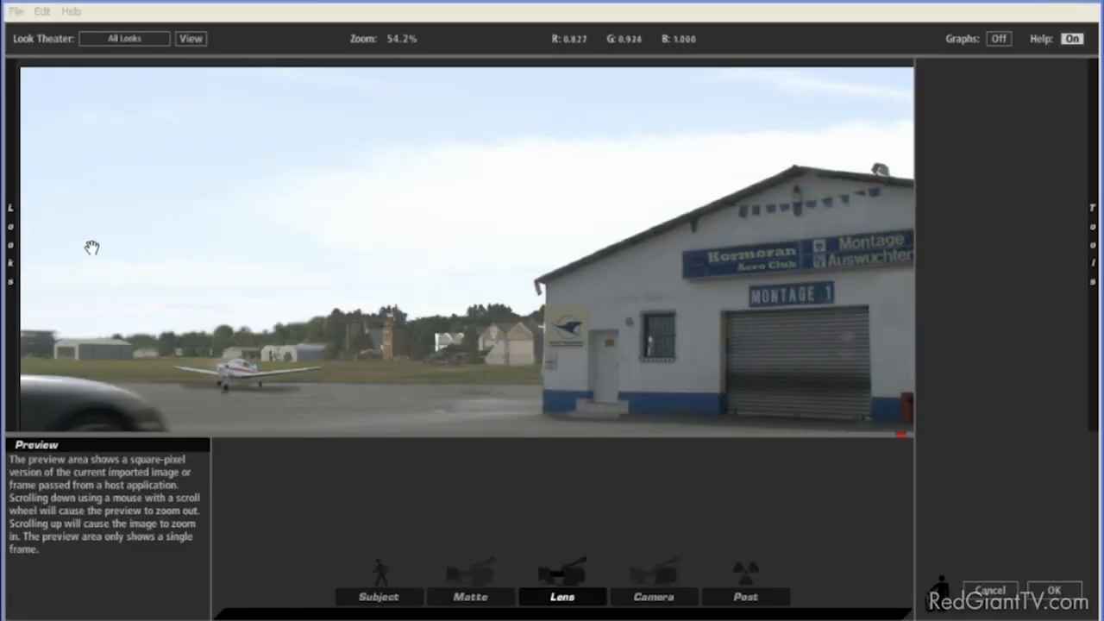
Step: Browse the look presets and apply Blockbuster from the Popular Film group
{"action": "mouse_move", "coordinate": [11, 244]}
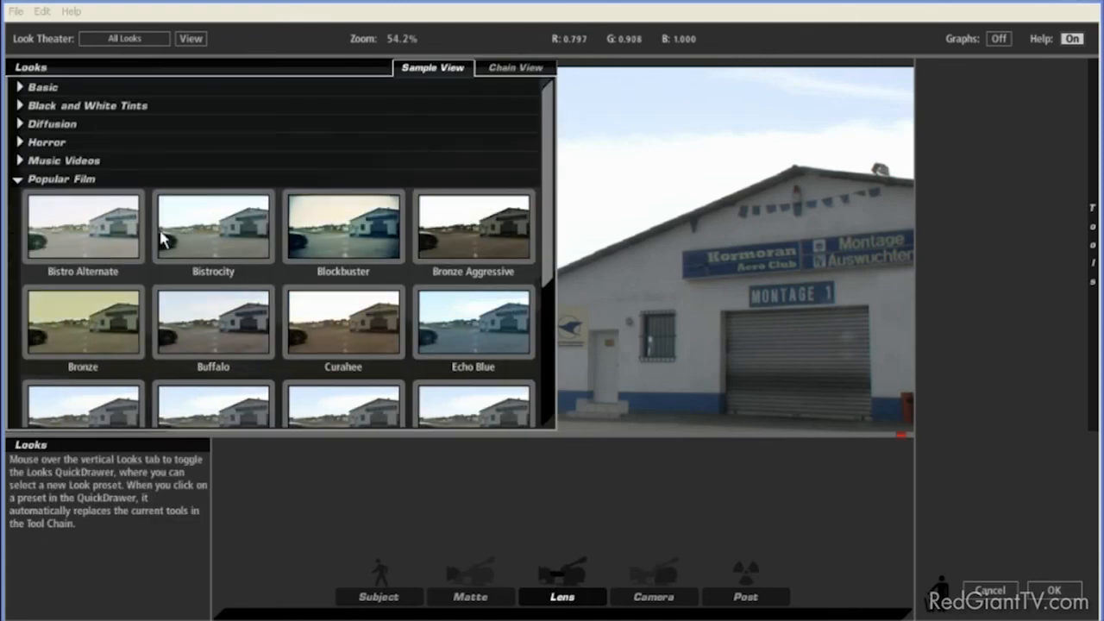
{"action": "mouse_move", "coordinate": [546, 201]}
{"action": "left_mouse_down"}
{"action": "mouse_move", "coordinate": [547, 314]}
{"action": "mouse_move", "coordinate": [541, 191]}
{"action": "left_mouse_up"}
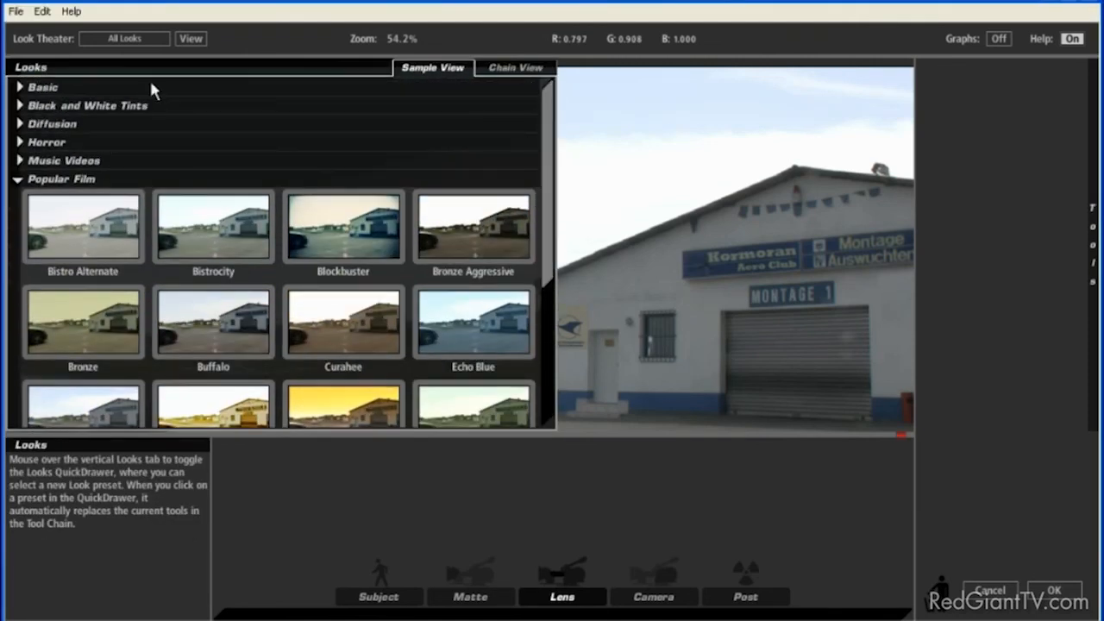
{"action": "left_click", "coordinate": [21, 88]}
{"action": "left_click", "coordinate": [18, 89]}
{"action": "left_click", "coordinate": [362, 229]}
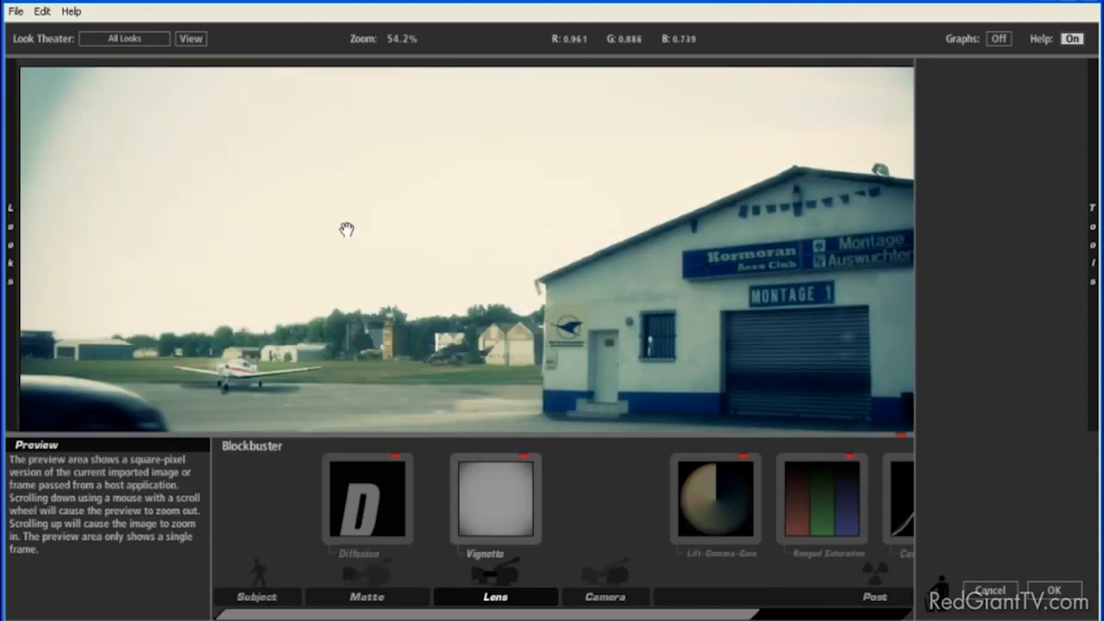
Step: Compare the whole frame with and without the Blockbuster look by switching the tool chain off and on repeatedly
{"action": "scroll", "coordinate": [423, 276], "scroll_direction": "down", "scroll_amount": 1}
{"action": "scroll", "coordinate": [425, 281], "scroll_direction": "down", "scroll_amount": 2}
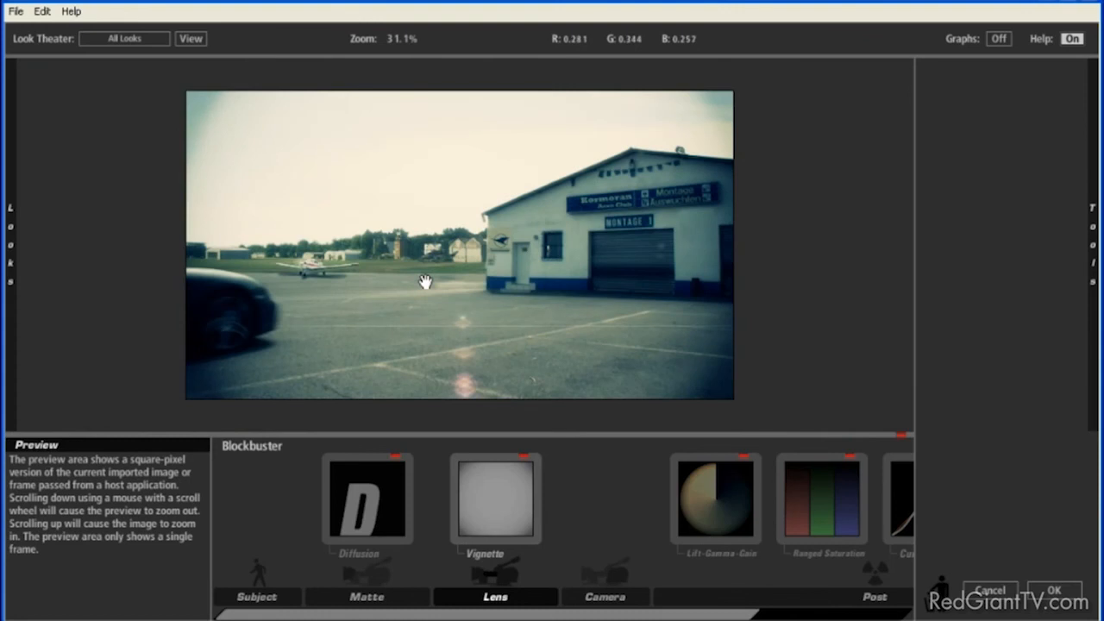
{"action": "left_click", "coordinate": [900, 432]}
{"action": "left_click", "coordinate": [901, 430]}
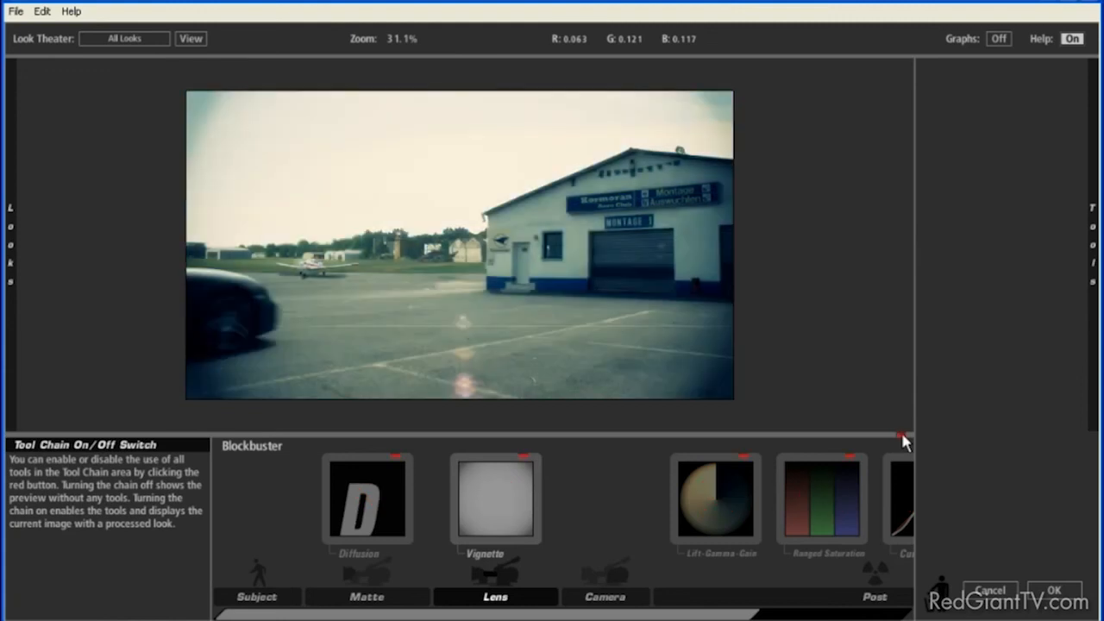
{"action": "left_click", "coordinate": [900, 430]}
{"action": "left_click", "coordinate": [900, 431]}
{"action": "left_click", "coordinate": [900, 431]}
{"action": "left_click", "coordinate": [901, 431]}
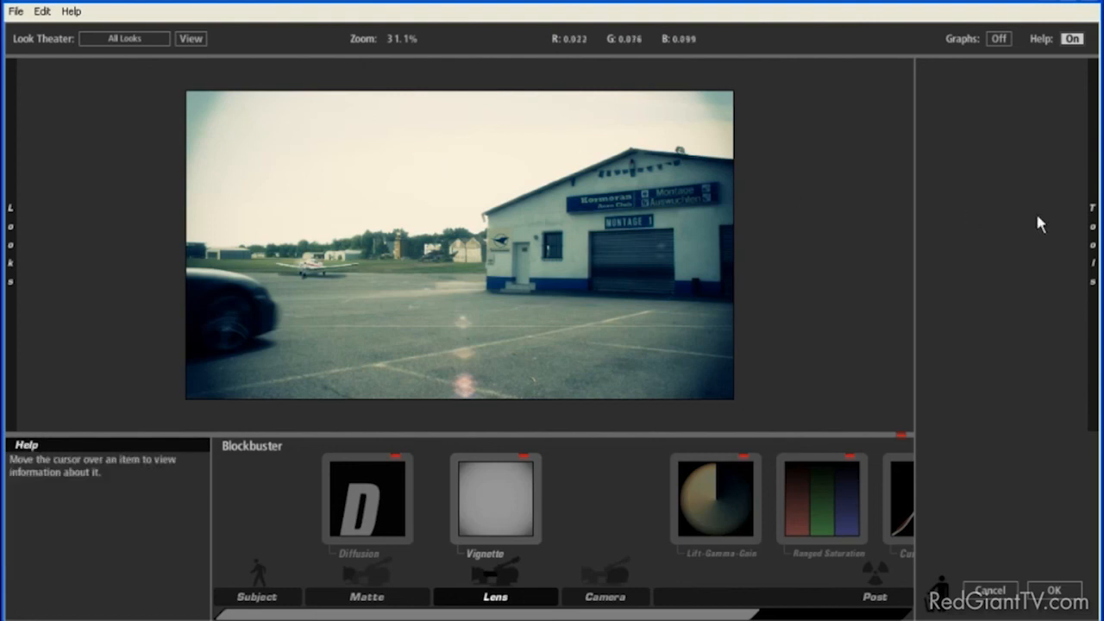
Step: Add the Gradient filter from the Matte tools to the look's tool chain
{"action": "mouse_move", "coordinate": [1092, 238]}
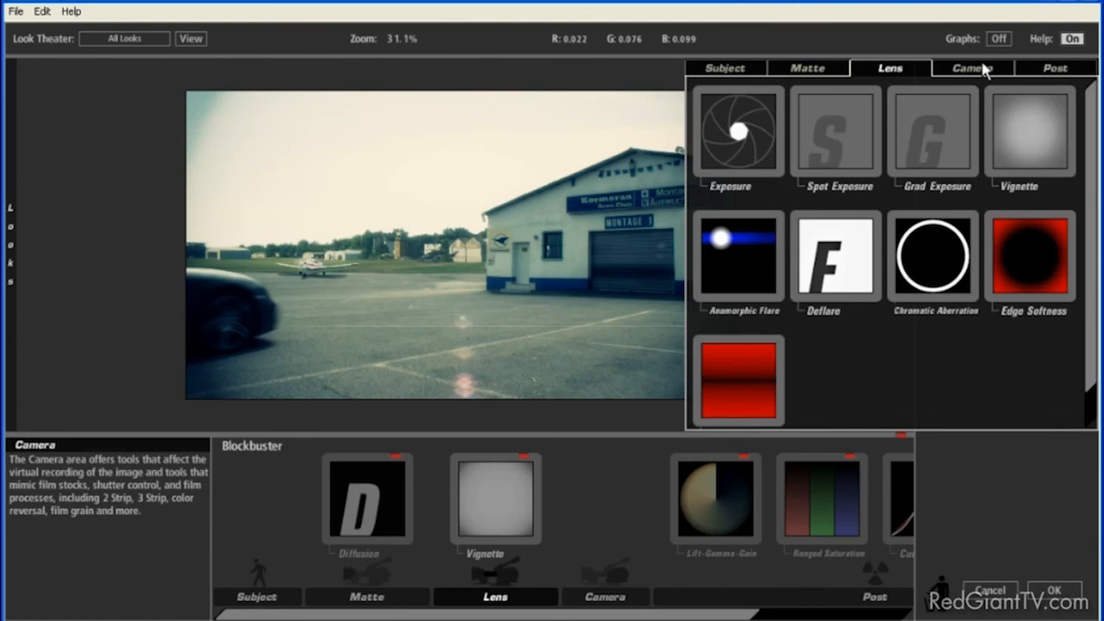
{"action": "left_click", "coordinate": [816, 69]}
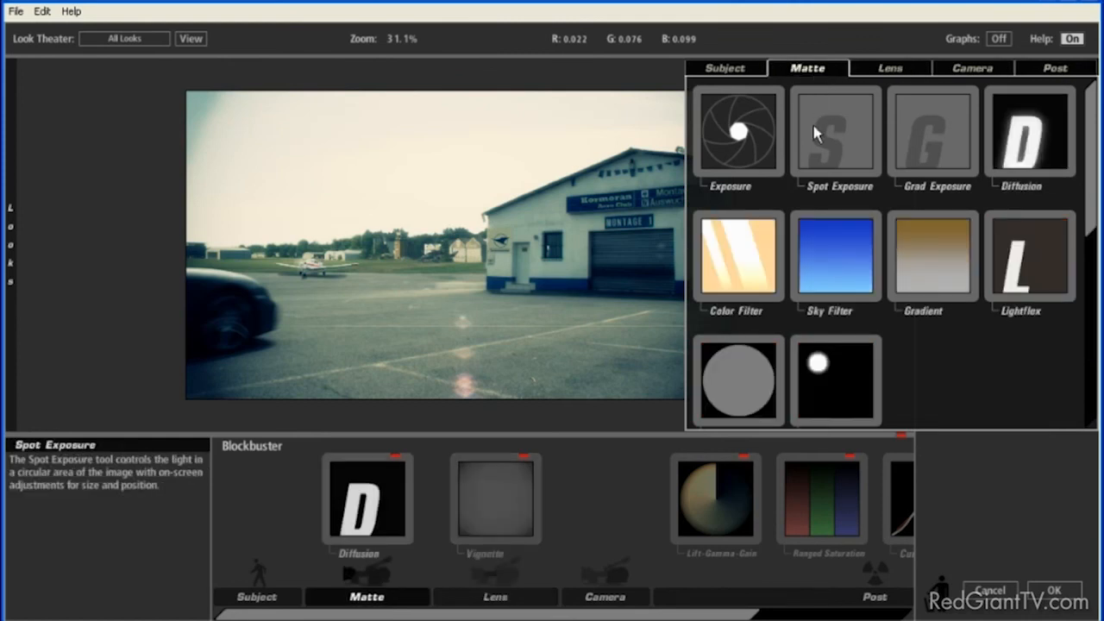
{"action": "left_click_drag", "start_coordinate": [935, 260], "coordinate": [250, 246]}
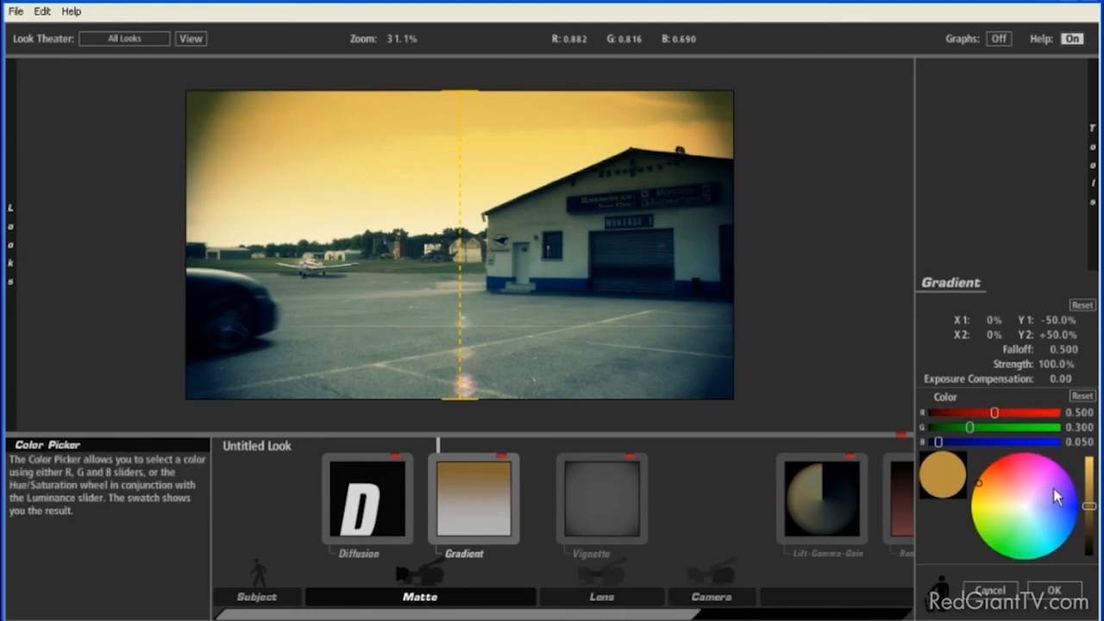
Step: Set the Gradient filter's colour to a darker neutral grey, with red, green and blue all at 0.236
{"action": "left_click_drag", "start_coordinate": [977, 484], "coordinate": [1028, 507]}
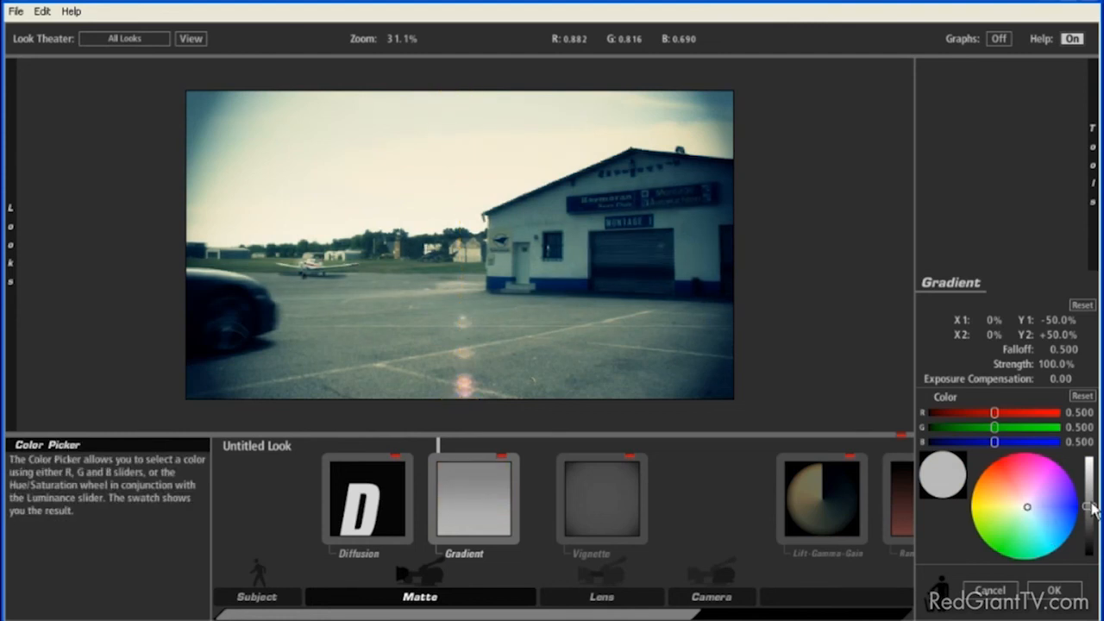
{"action": "left_click_drag", "start_coordinate": [1090, 508], "coordinate": [1093, 573]}
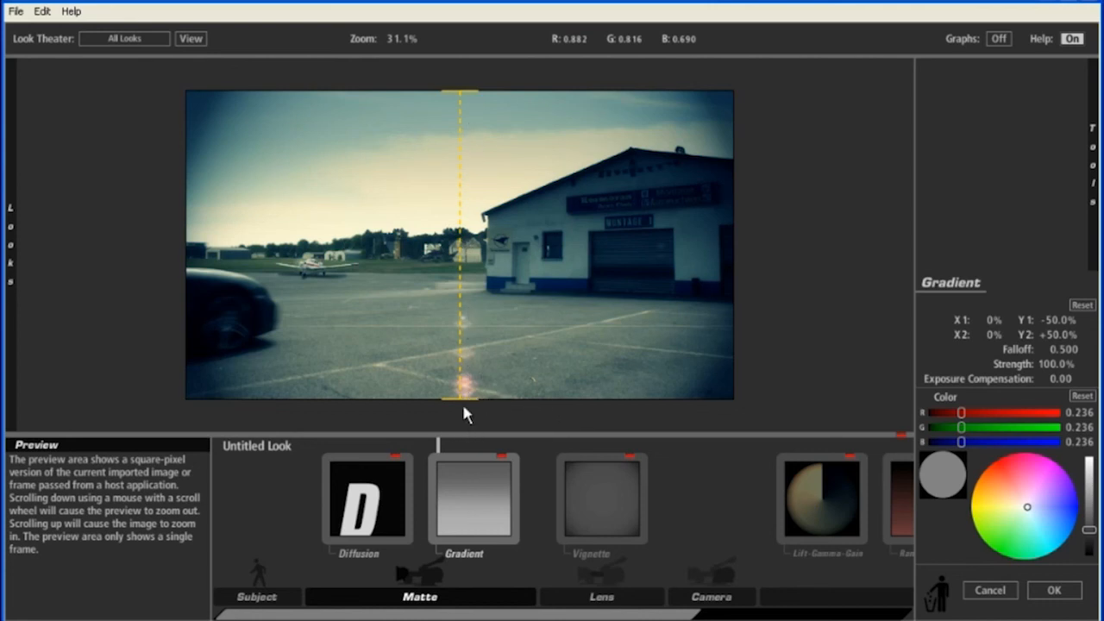
Step: Restrict the gradient to the sky by moving its end point to X2 +6.9%, Y2 0.0% and setting the falloff to 0.190
{"action": "left_click_drag", "start_coordinate": [461, 401], "coordinate": [488, 245]}
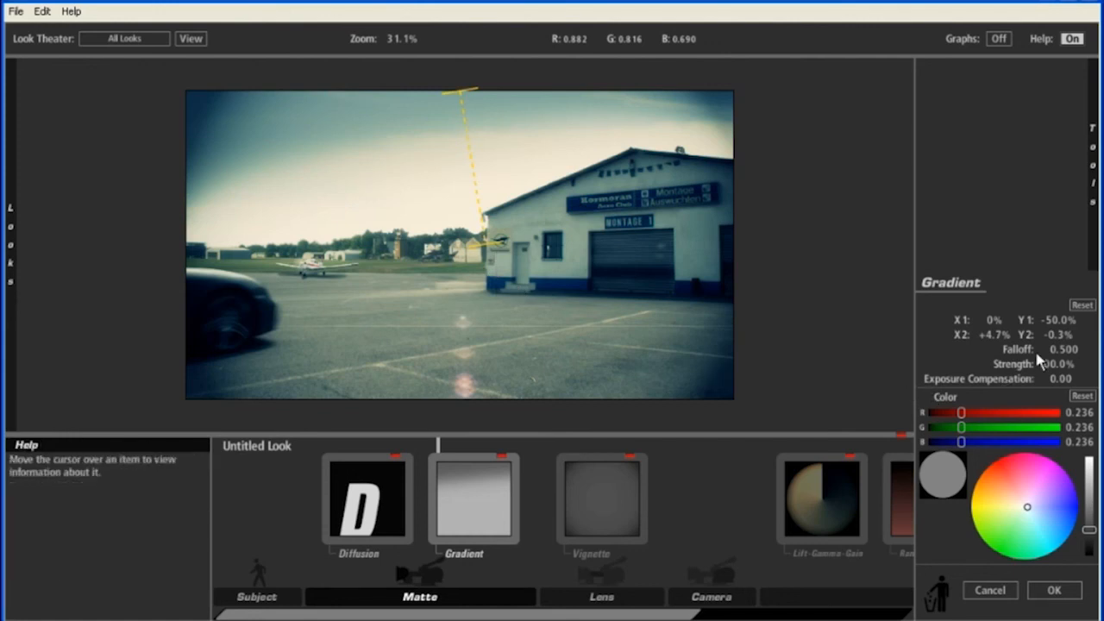
{"action": "left_click_drag", "start_coordinate": [1066, 355], "coordinate": [988, 354]}
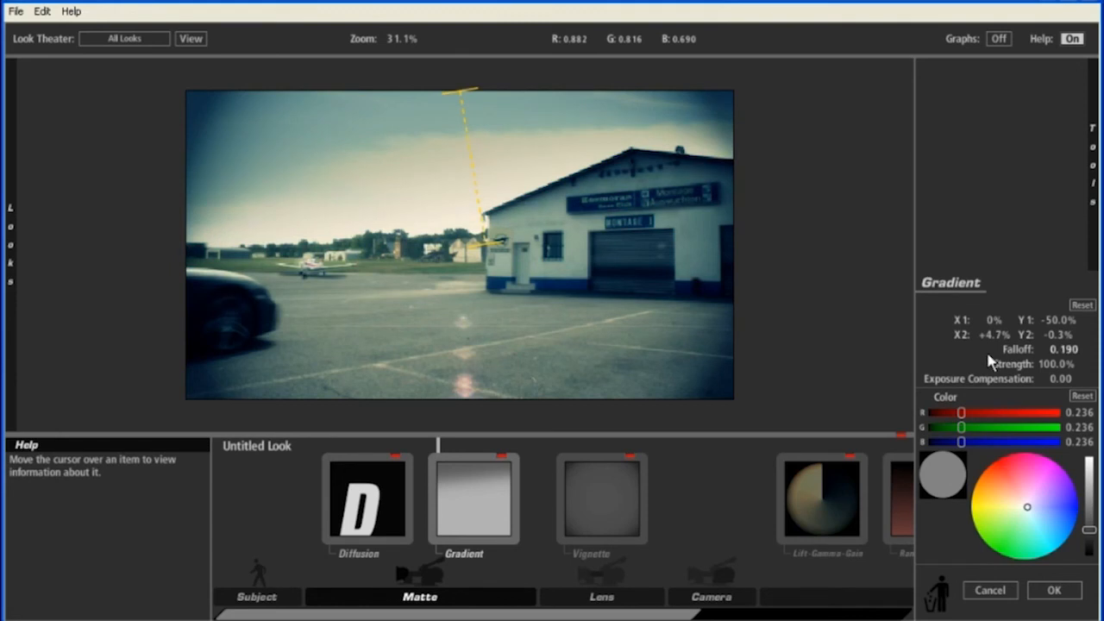
{"action": "left_click_drag", "start_coordinate": [490, 243], "coordinate": [504, 251]}
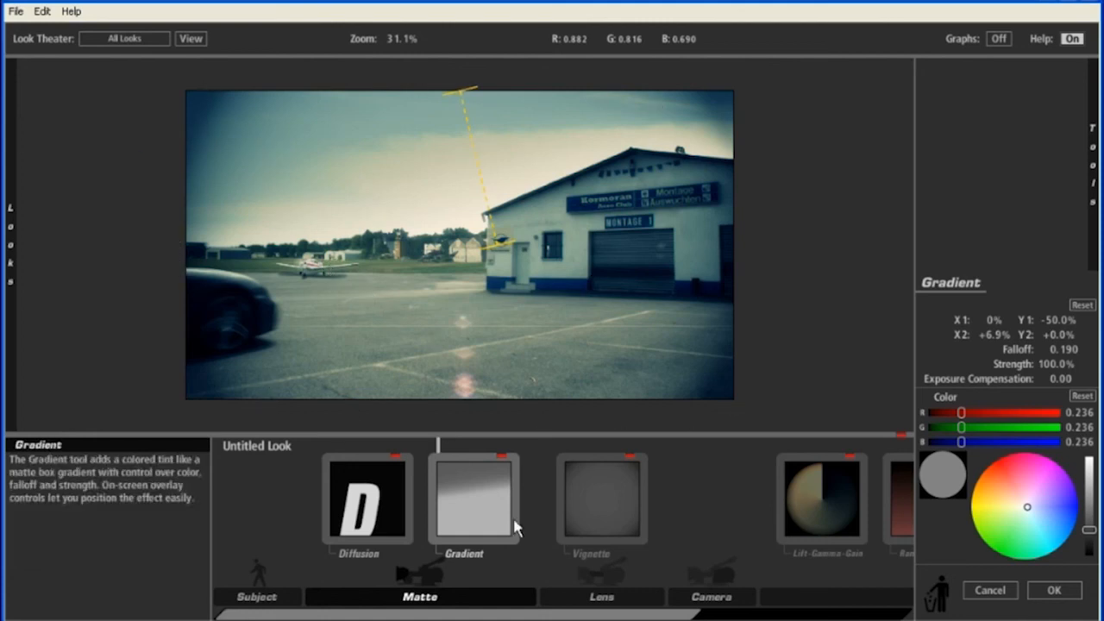
Step: Reduce the Vignette tool's strength to 50%
{"action": "left_click", "coordinate": [616, 498]}
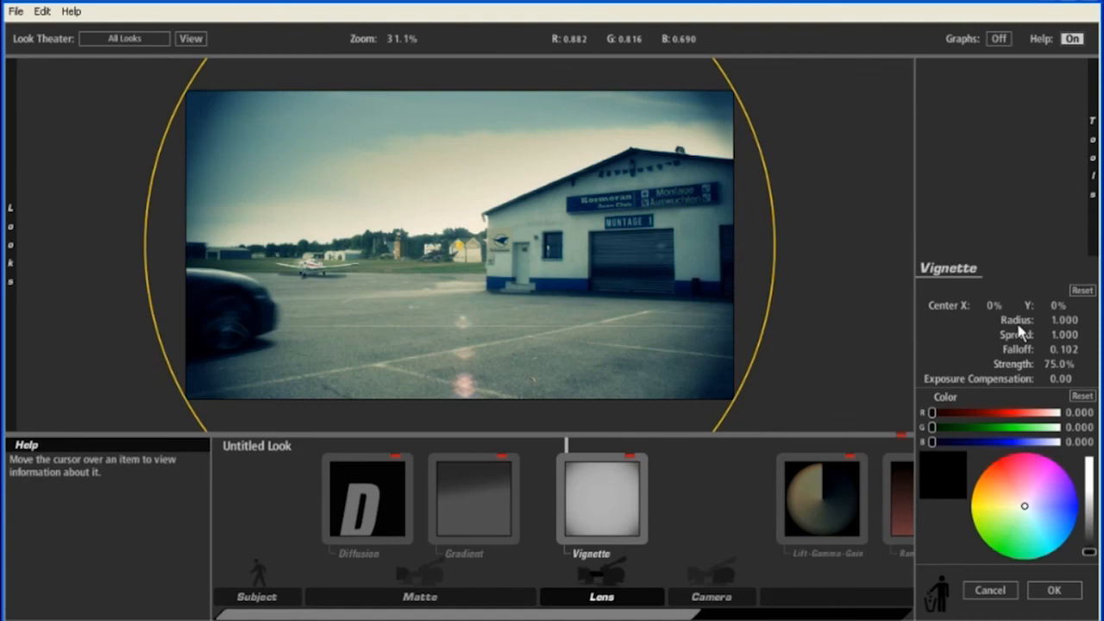
{"action": "left_click_drag", "start_coordinate": [1063, 371], "coordinate": [1039, 364]}
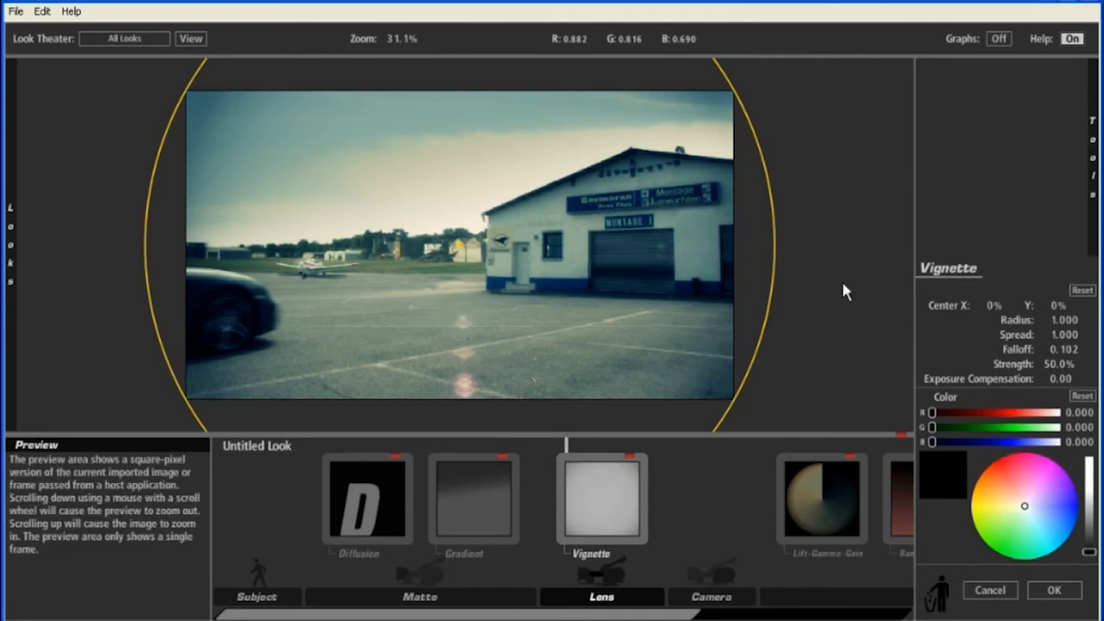
Step: Compare the frame with and without the vignette by switching the Vignette tool off and on repeatedly
{"action": "left_click", "coordinate": [630, 458]}
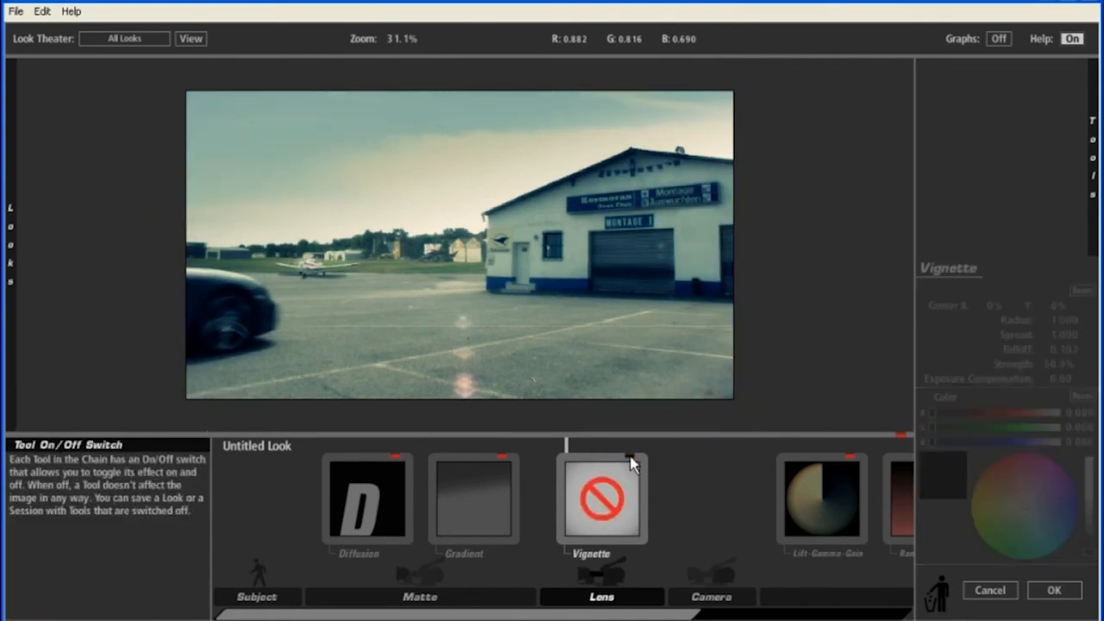
{"action": "left_click", "coordinate": [630, 458]}
{"action": "left_click", "coordinate": [631, 458]}
{"action": "left_click", "coordinate": [631, 458]}
{"action": "left_click", "coordinate": [631, 458]}
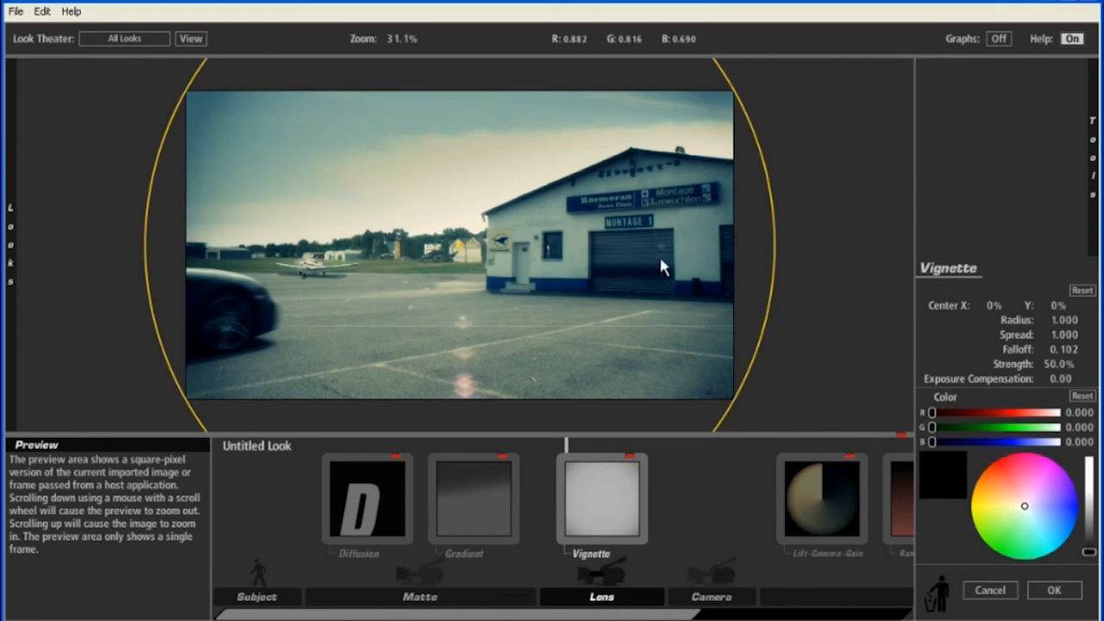
Step: Accept the edited look and view the graded final look composition at 0:00:02:05
{"action": "left_click", "coordinate": [1054, 591]}
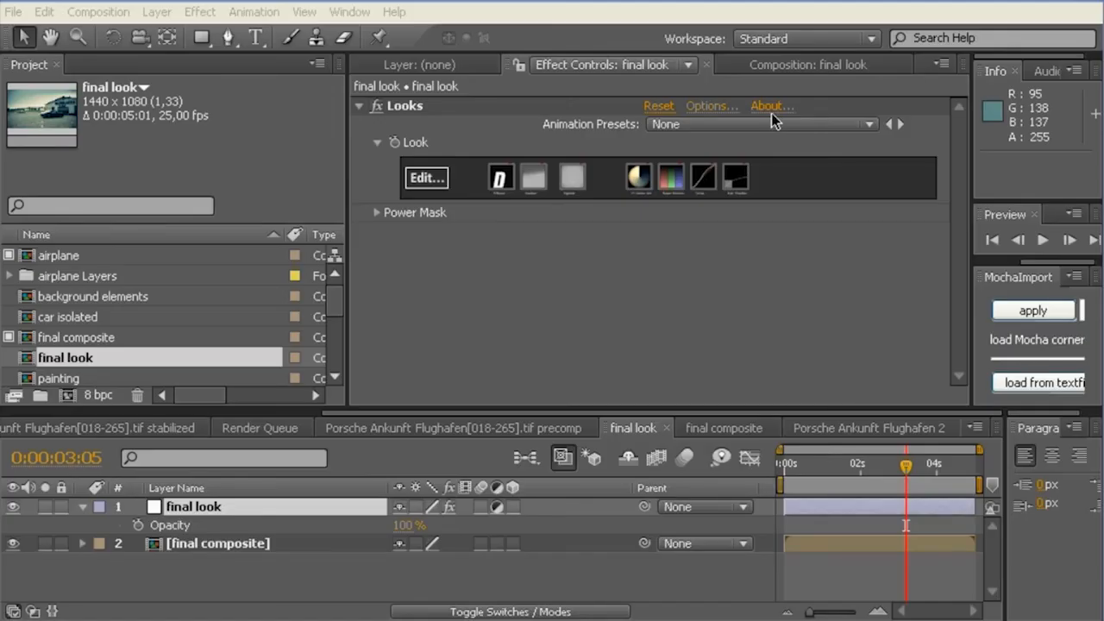
{"action": "left_click", "coordinate": [788, 63]}
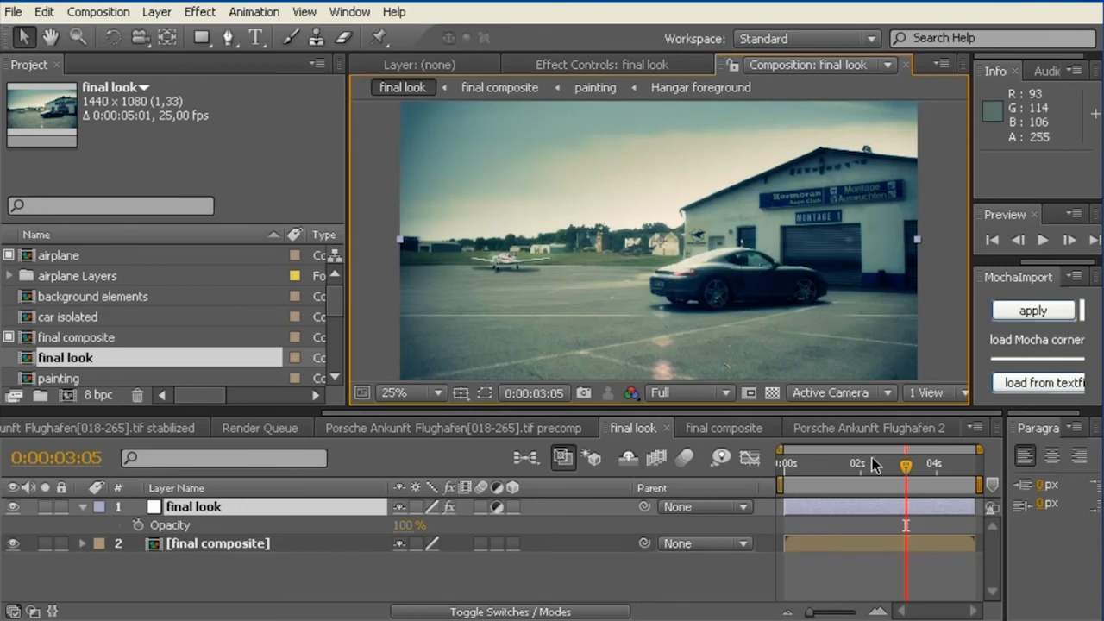
{"action": "left_click_drag", "start_coordinate": [911, 470], "coordinate": [868, 469]}
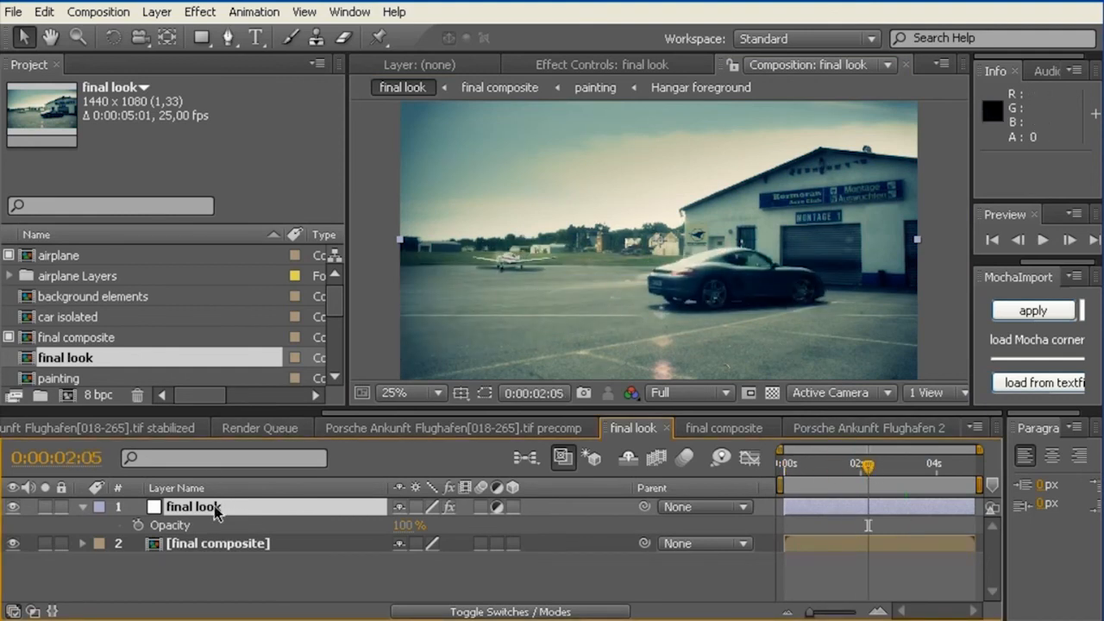
Step: Compare the ungraded and graded image by lowering the final look layer's opacity to 0% and restoring it to 100%
{"action": "left_click", "coordinate": [171, 528]}
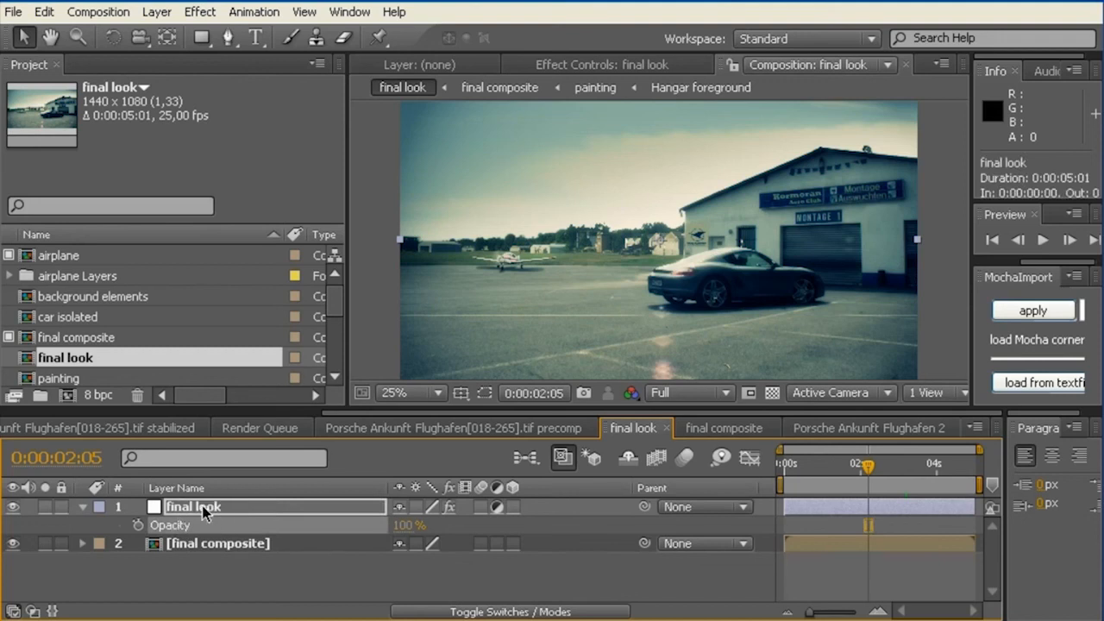
{"action": "left_click_drag", "start_coordinate": [423, 527], "coordinate": [247, 528]}
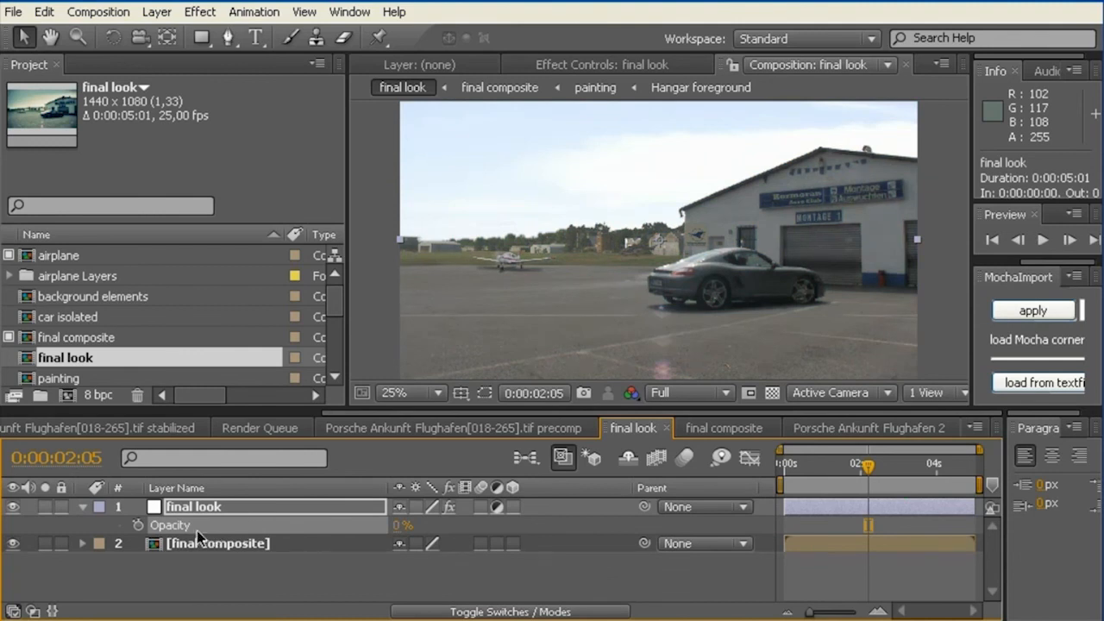
{"action": "left_click", "coordinate": [400, 532]}
{"action": "left_click_drag", "start_coordinate": [399, 532], "coordinate": [537, 521]}
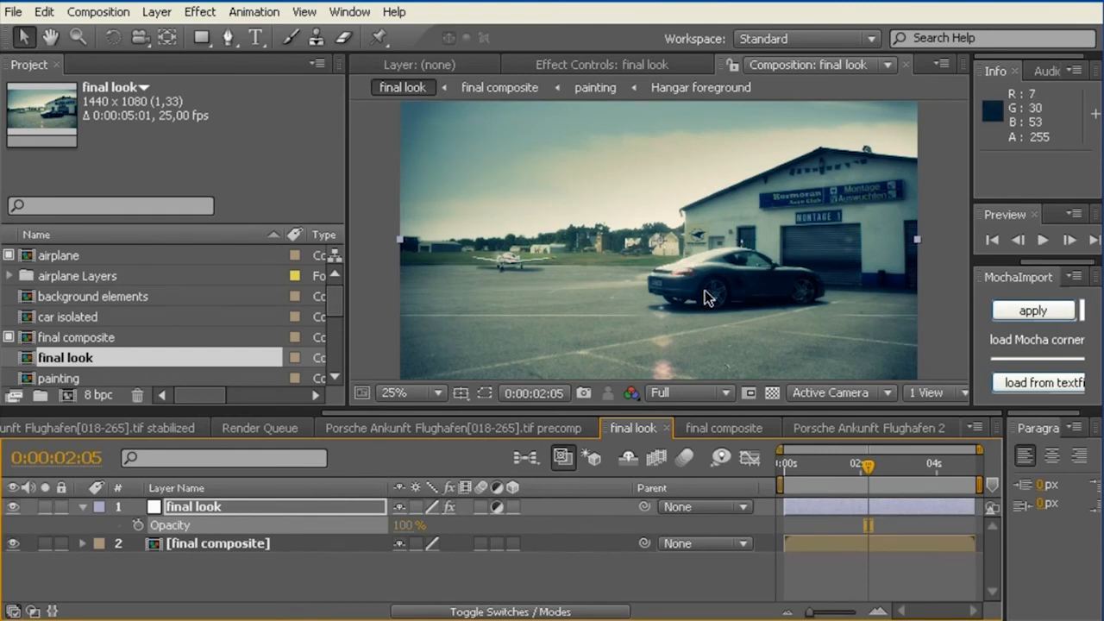
Step: Try the look at 85% opacity on the final look layer, and raise the opacity again
{"action": "left_click_drag", "start_coordinate": [400, 530], "coordinate": [390, 537]}
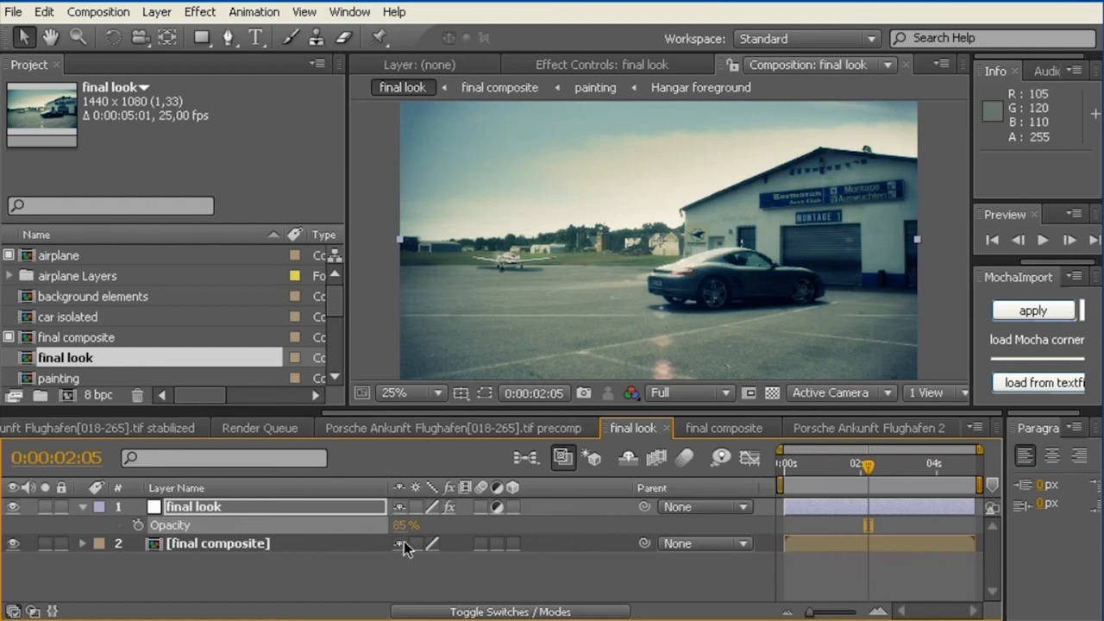
{"action": "scroll", "coordinate": [697, 274], "scroll_direction": "up", "scroll_amount": 1}
{"action": "scroll", "coordinate": [696, 273], "scroll_direction": "down", "scroll_amount": 1}
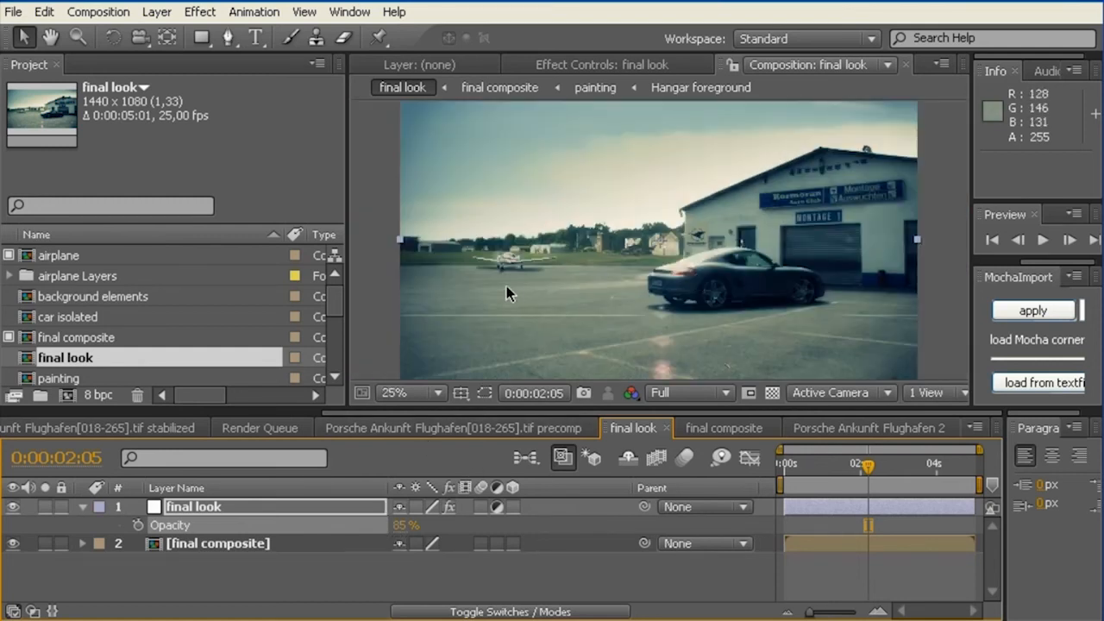
{"action": "left_click_drag", "start_coordinate": [402, 526], "coordinate": [529, 531]}
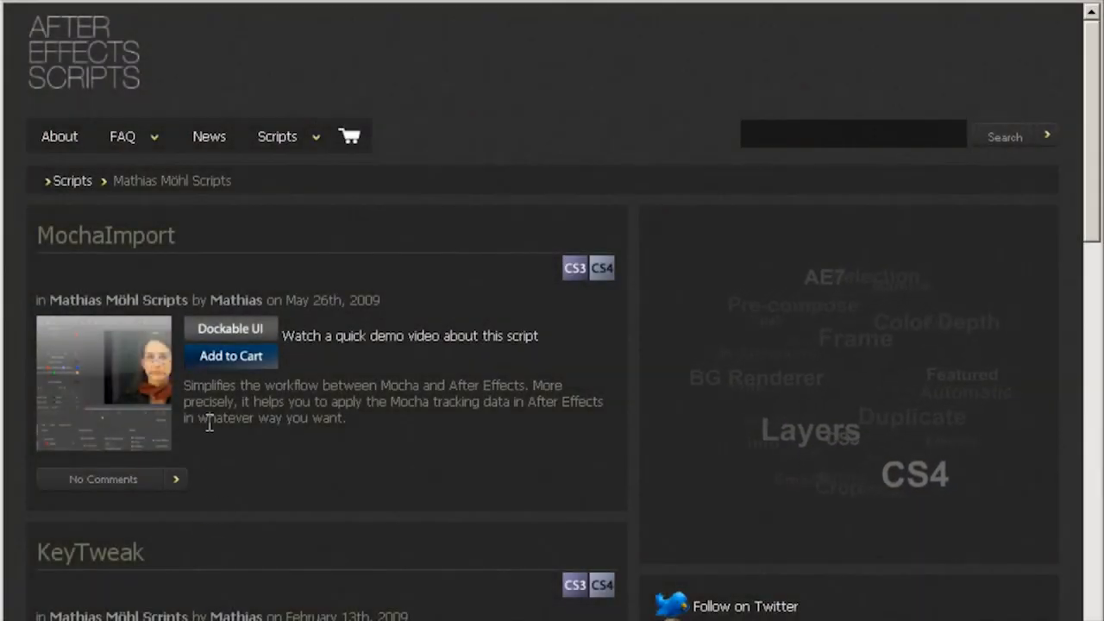
Step: On the After Effects Scripts website, add the MochaImport script to the shopping cart and select its price amount for editing
{"action": "left_click", "coordinate": [234, 369]}
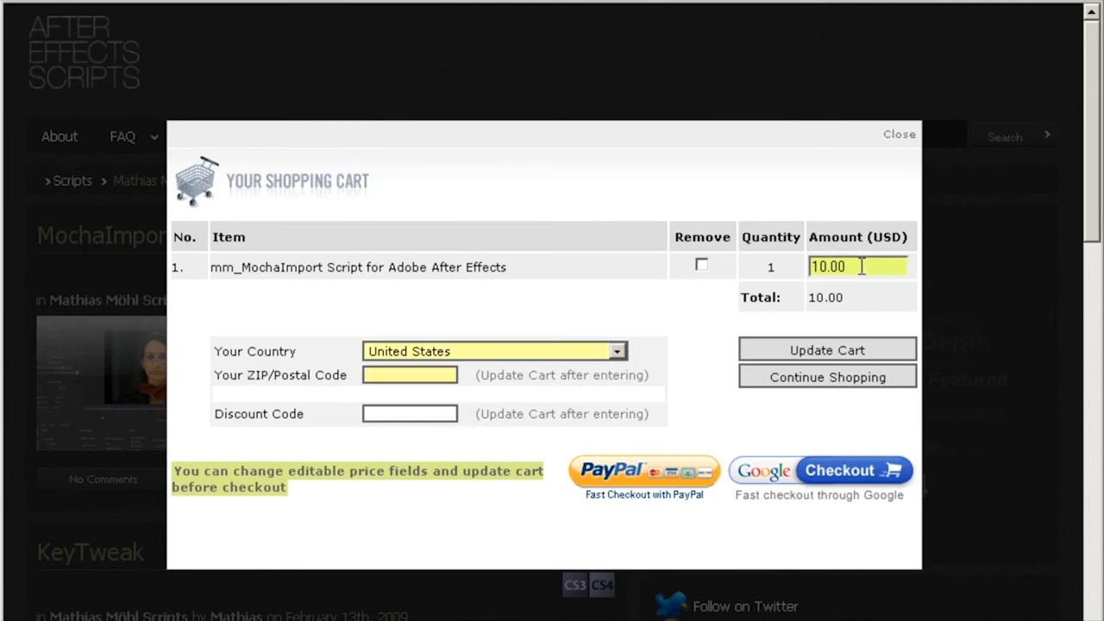
{"action": "left_click_drag", "start_coordinate": [861, 267], "coordinate": [790, 265]}
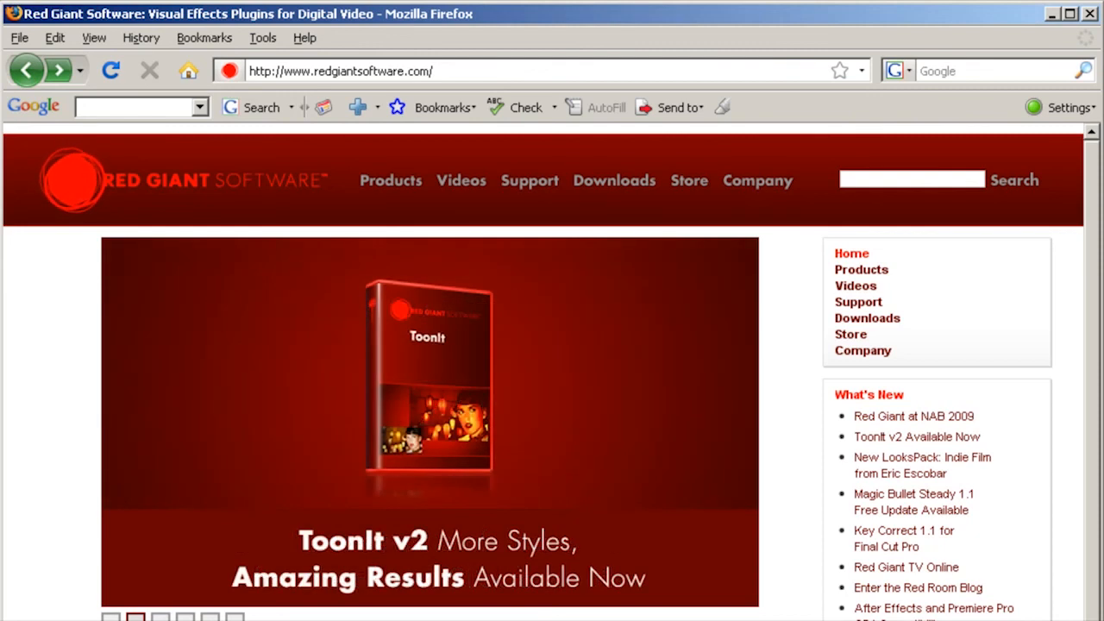
Step: Open the trial versions download form on the Red Giant Software website in Firefox
{"action": "mouse_move", "coordinate": [573, 192]}
{"action": "left_click", "coordinate": [609, 238]}
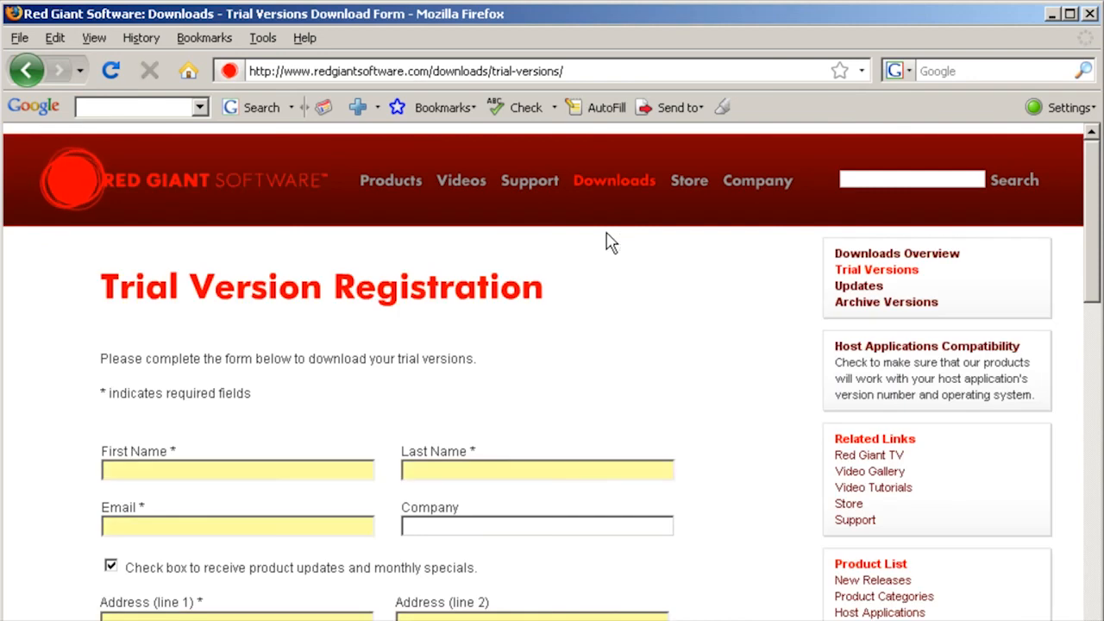